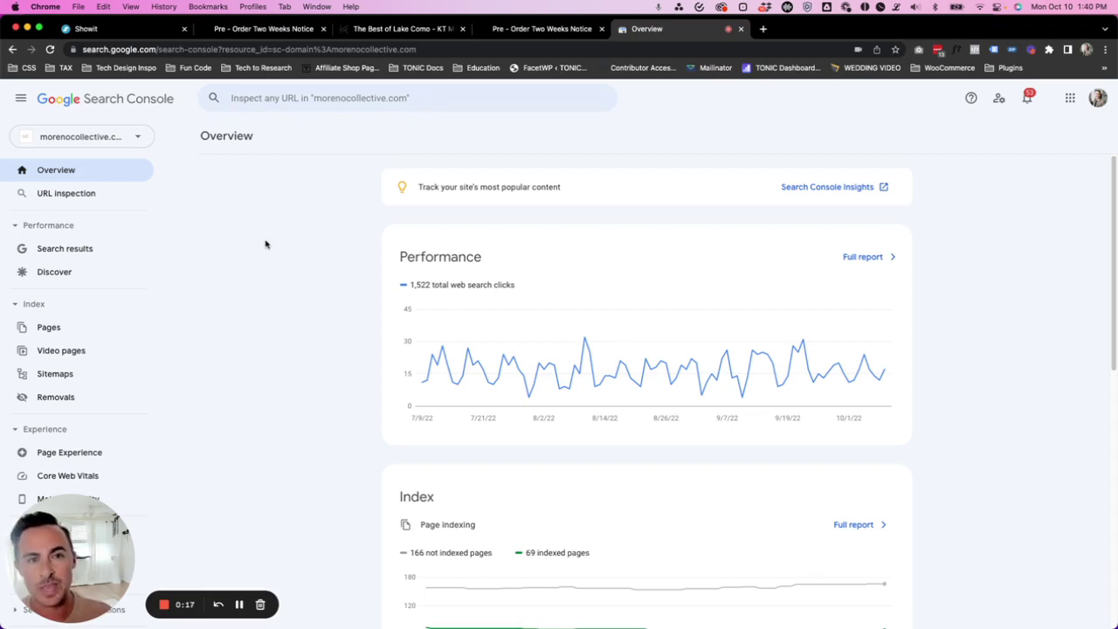
# Step: In a new tab, search Google for 'showit website templates'
pyautogui.click(762, 29)
pyautogui.write('google.com')
pyautogui.press('Return')
pyautogui.write('showit e')
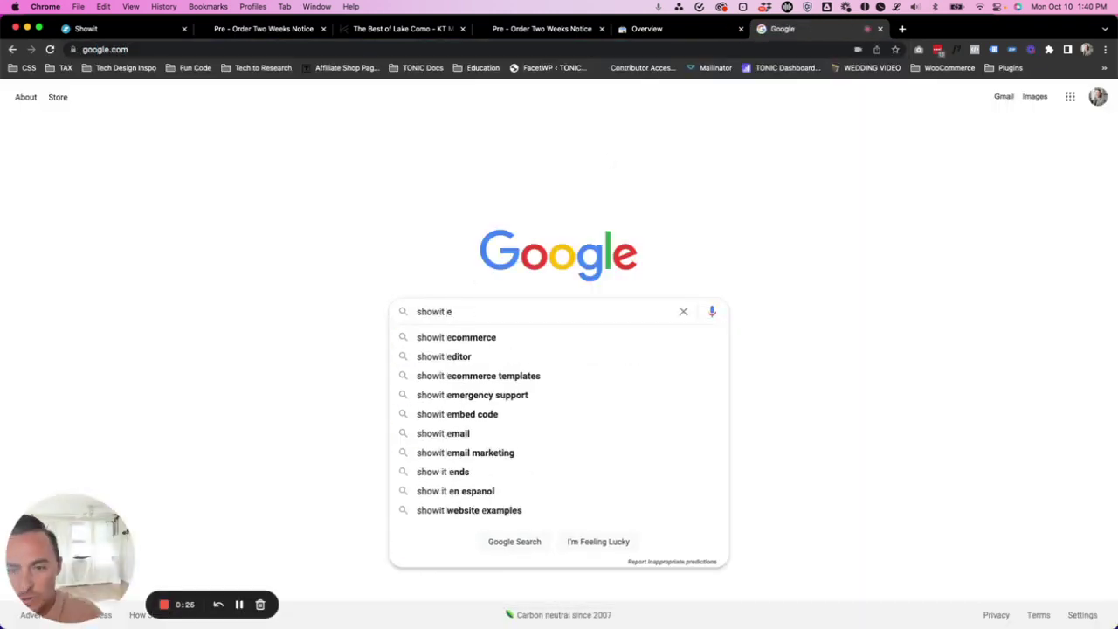
pyautogui.press('BackSpace')
pyautogui.write('website te')
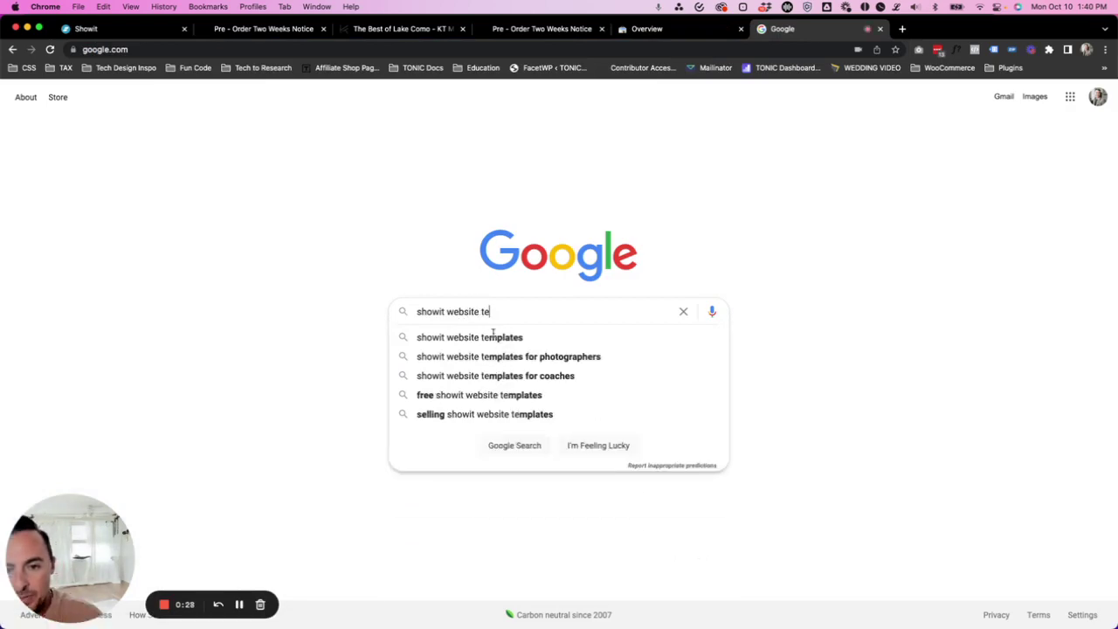
pyautogui.click(516, 340)
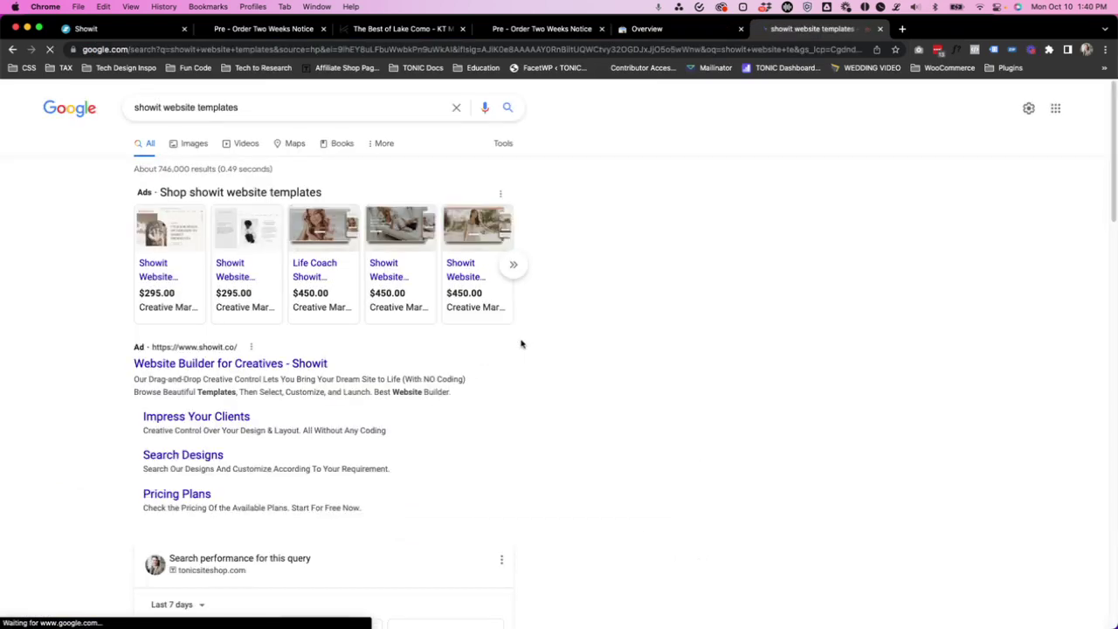
# Step: Review the search results, then return to the morenocollective.com Search Console overview
pyautogui.scroll(-8, 264, 202)
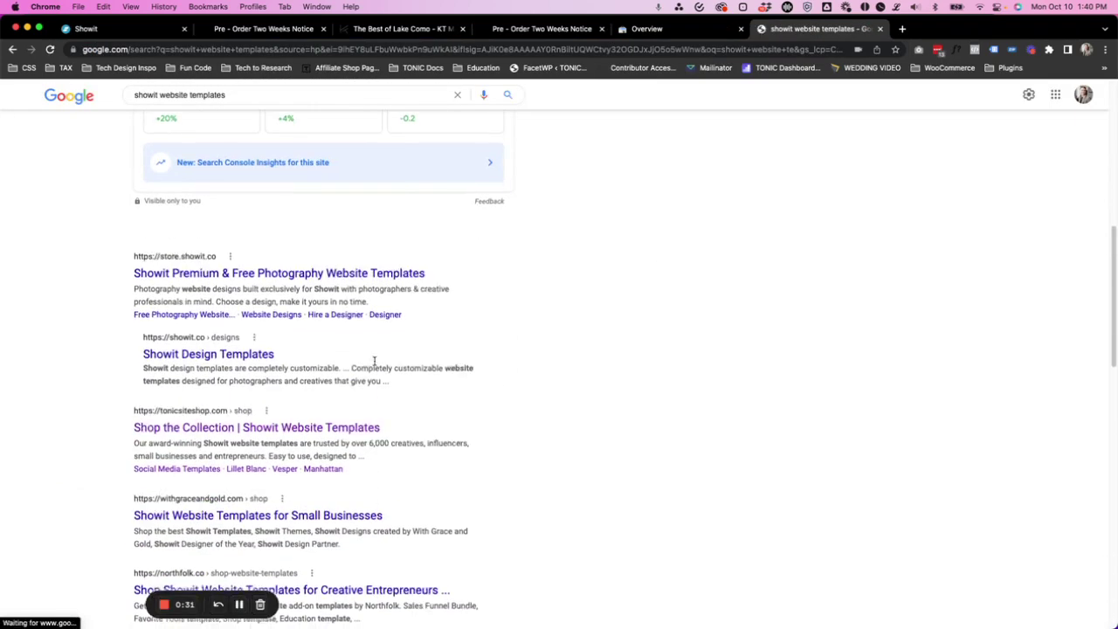
pyautogui.scroll(-5, 358, 259)
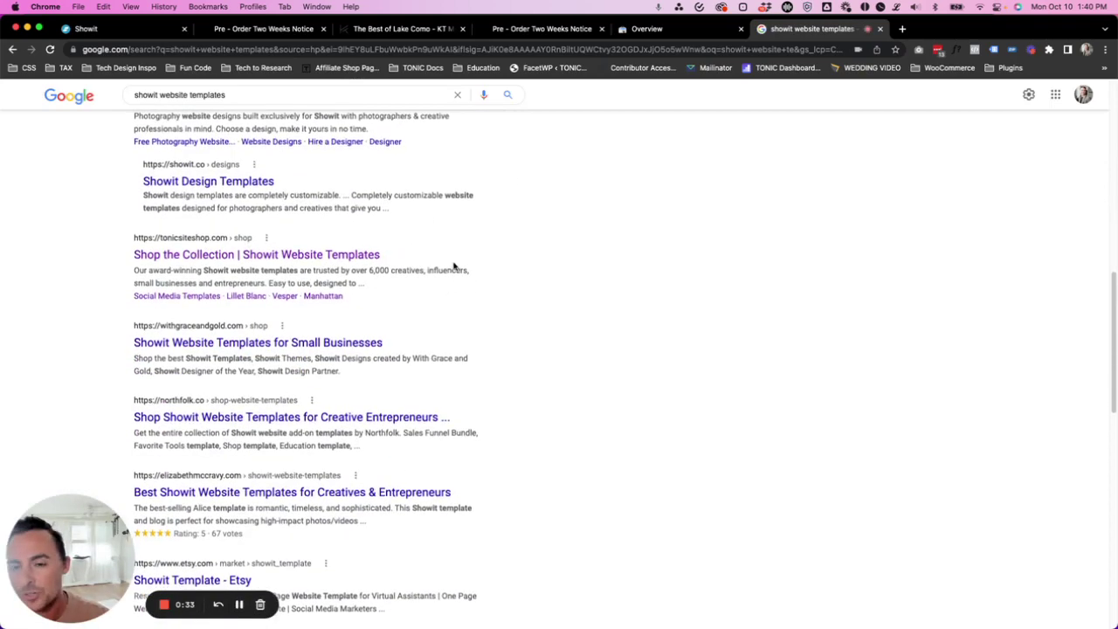
pyautogui.scroll(4, 453, 266)
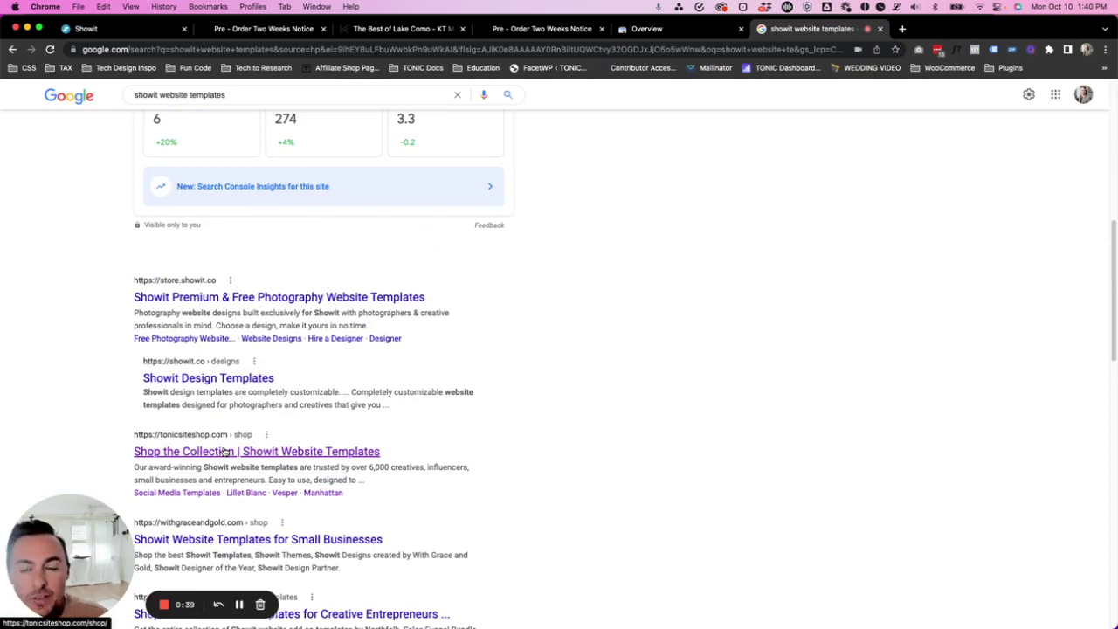
pyautogui.scroll(10, 225, 452)
pyautogui.moveTo(238, 106); pyautogui.dragTo(131, 106)
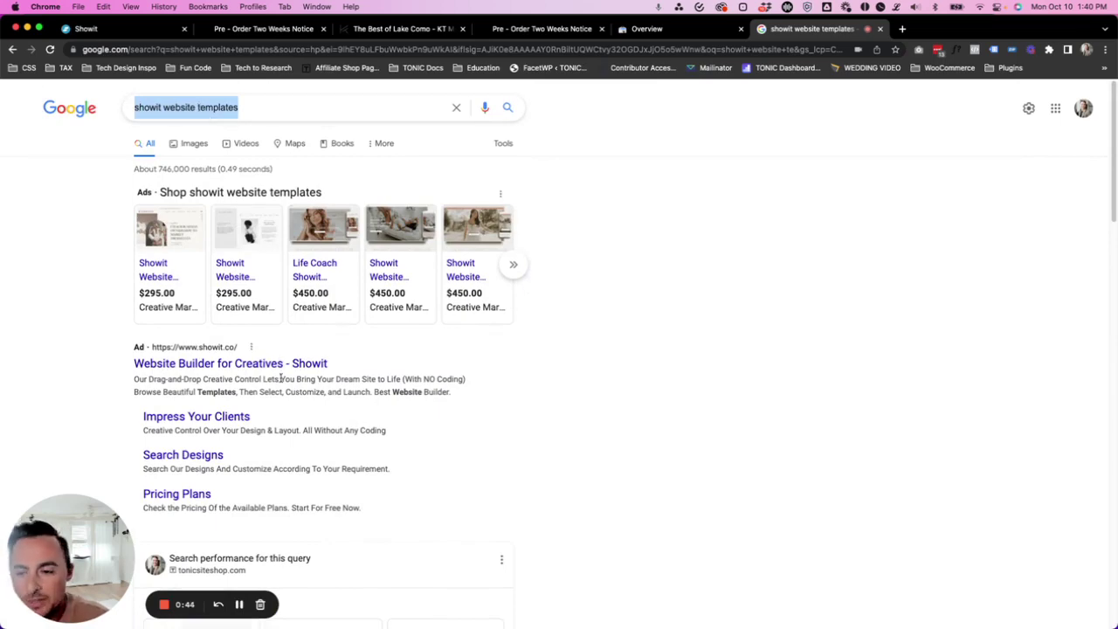
pyautogui.scroll(-5, 280, 378)
pyautogui.click(657, 29)
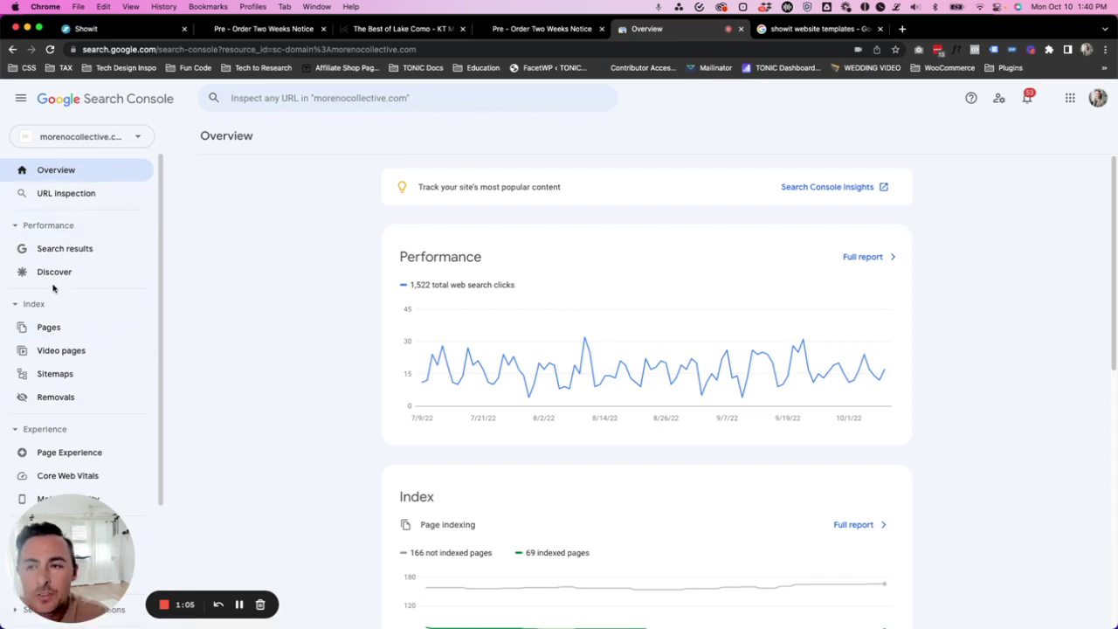
# Step: Switch to cliccomm.com and back to morenocollective.com, then open the Search results report
pyautogui.click(101, 137)
pyautogui.click(86, 192)
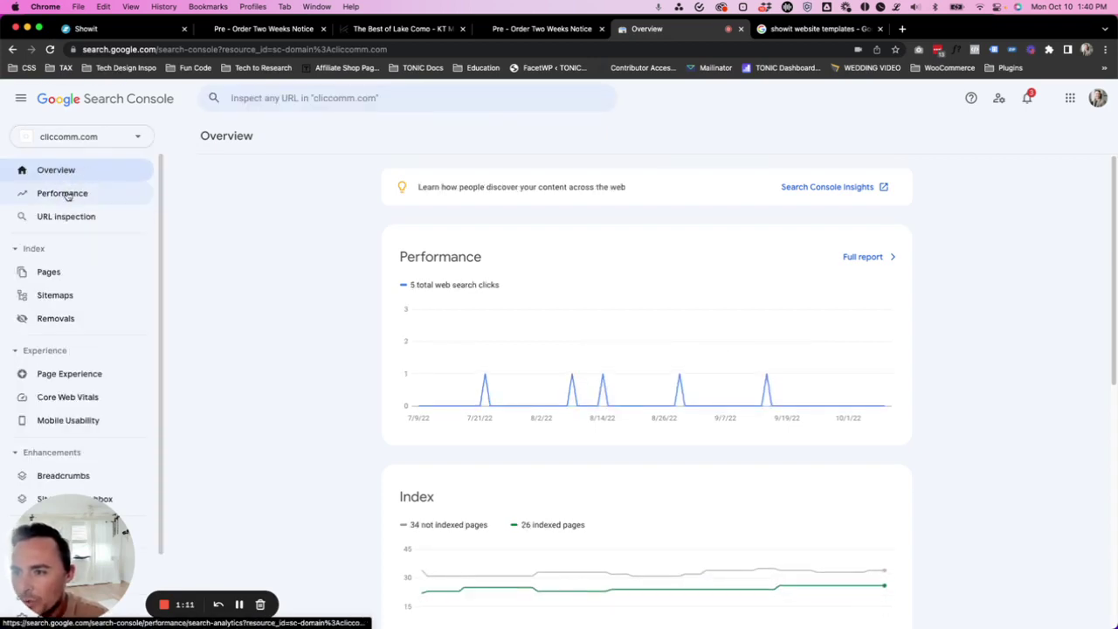
pyautogui.click(90, 137)
pyautogui.click(94, 399)
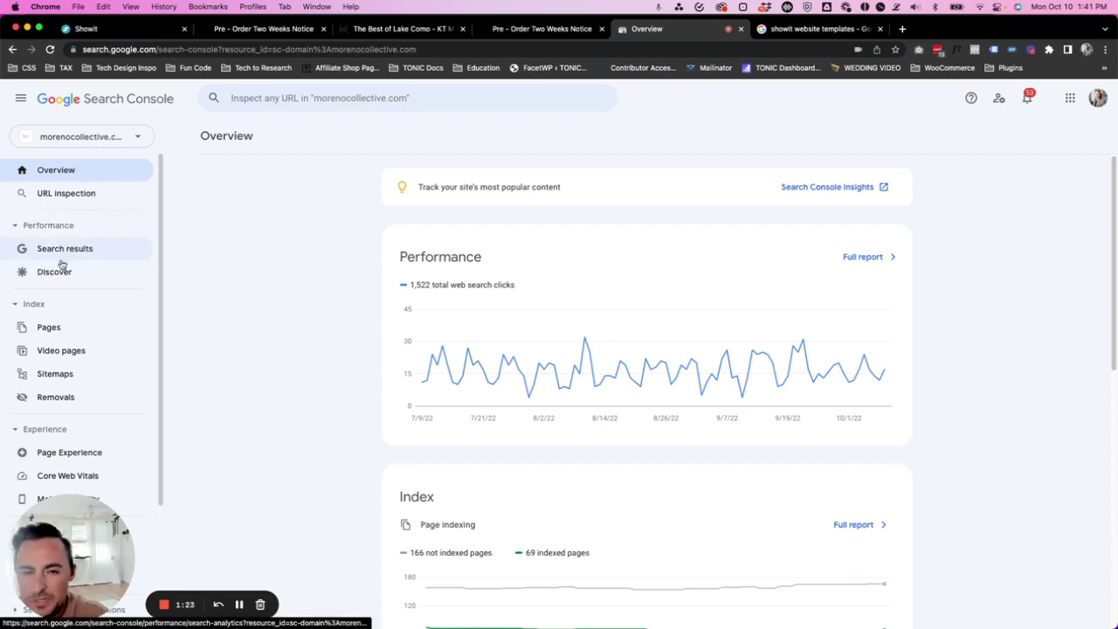
pyautogui.click(66, 251)
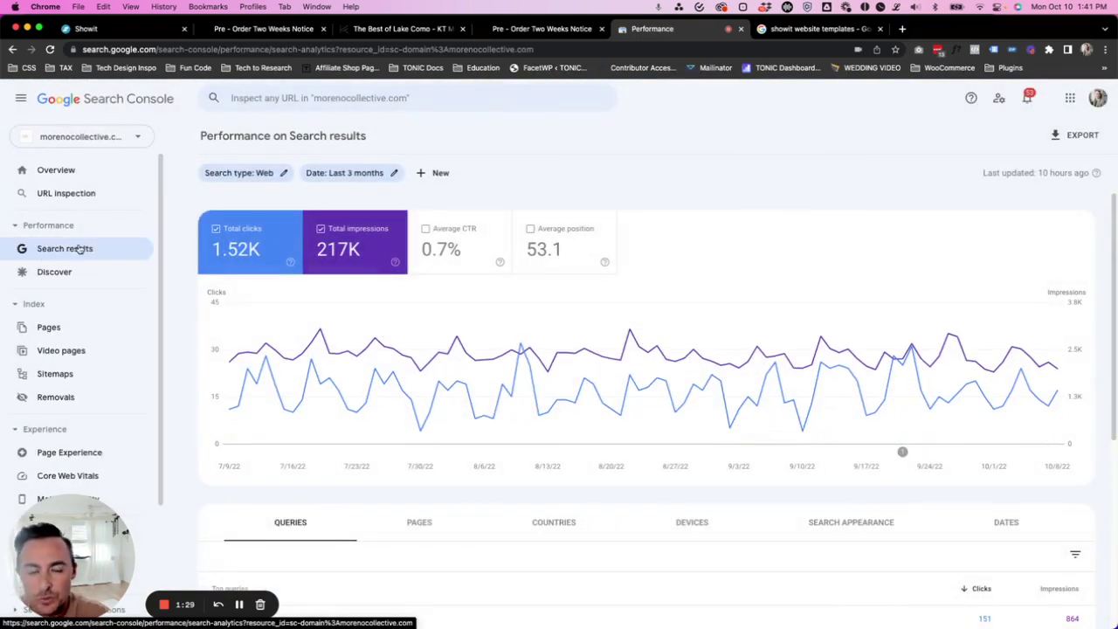
# Step: Toggle to cliccomm.com and back, reopen Search results, and chart Average position too
pyautogui.click(79, 137)
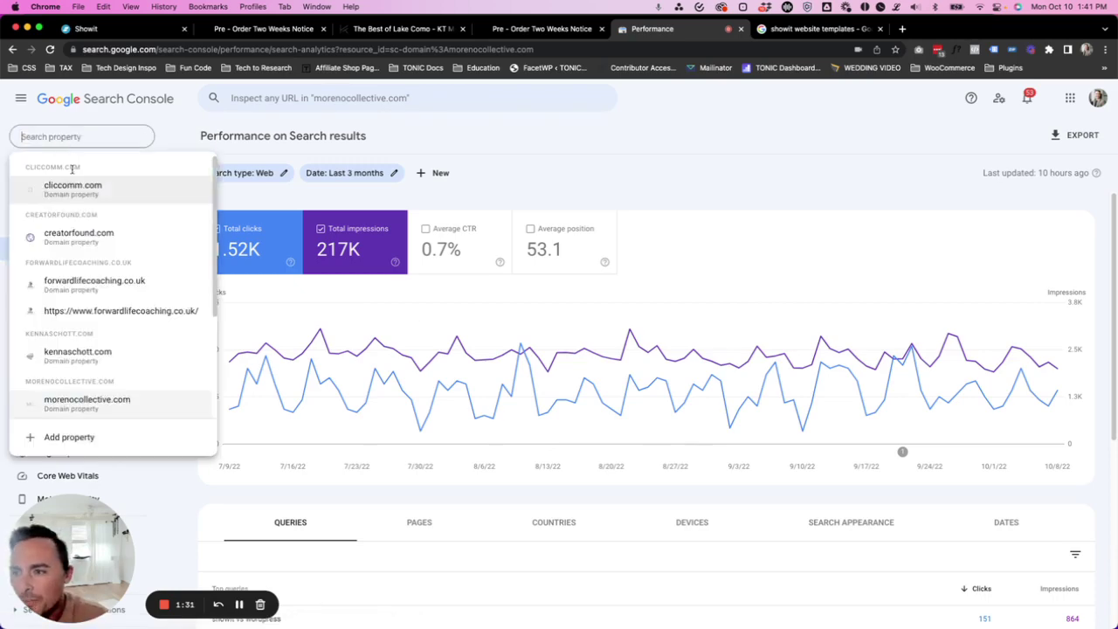
pyautogui.click(75, 184)
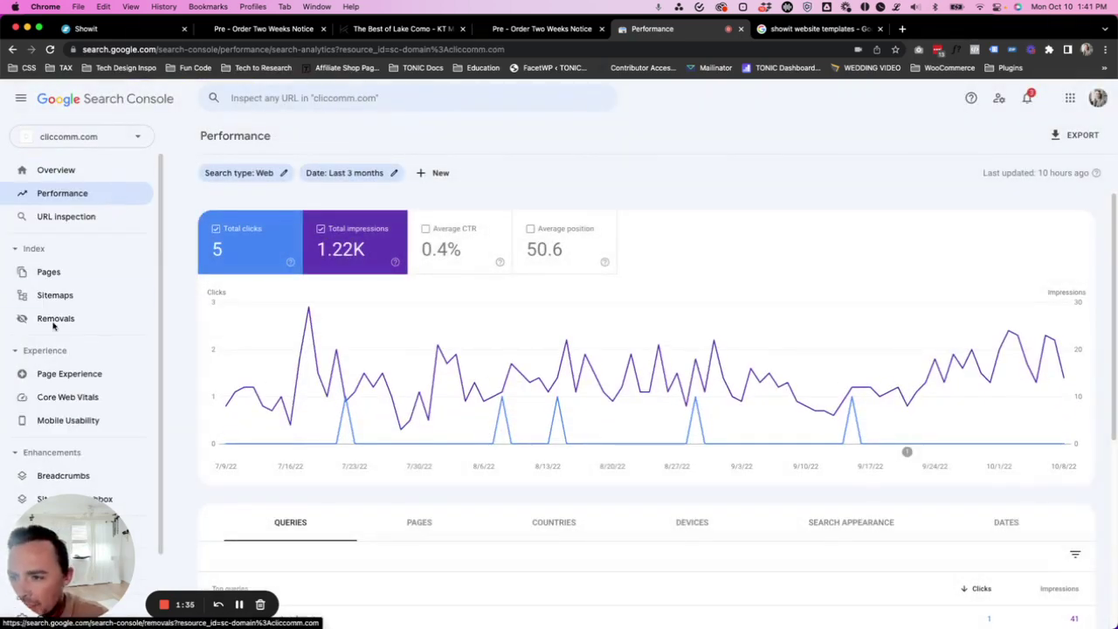
pyautogui.click(98, 138)
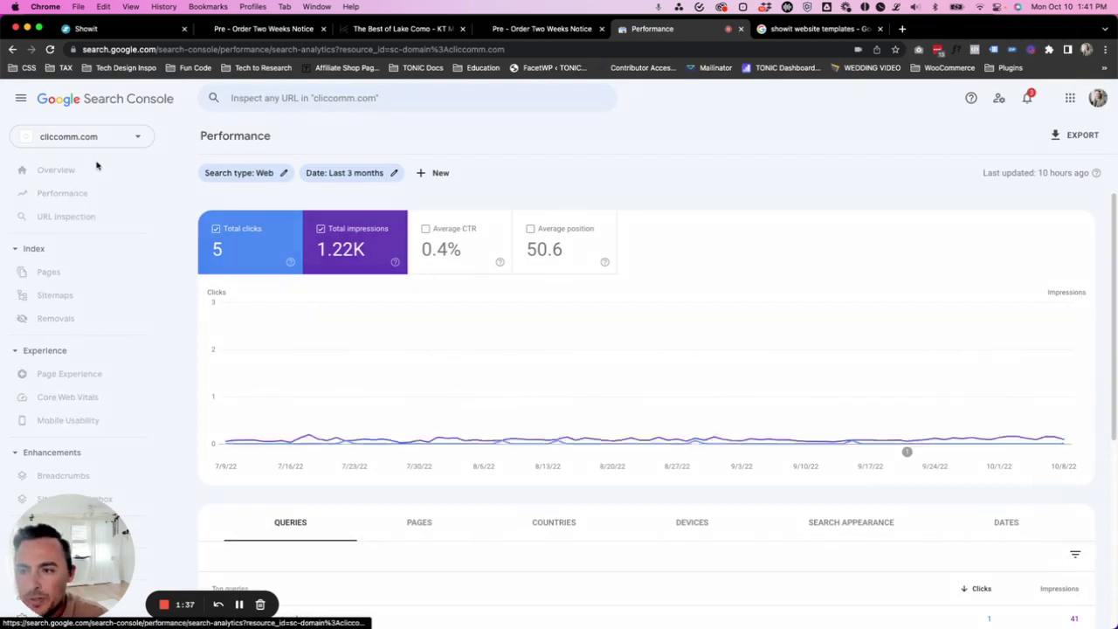
pyautogui.click(87, 402)
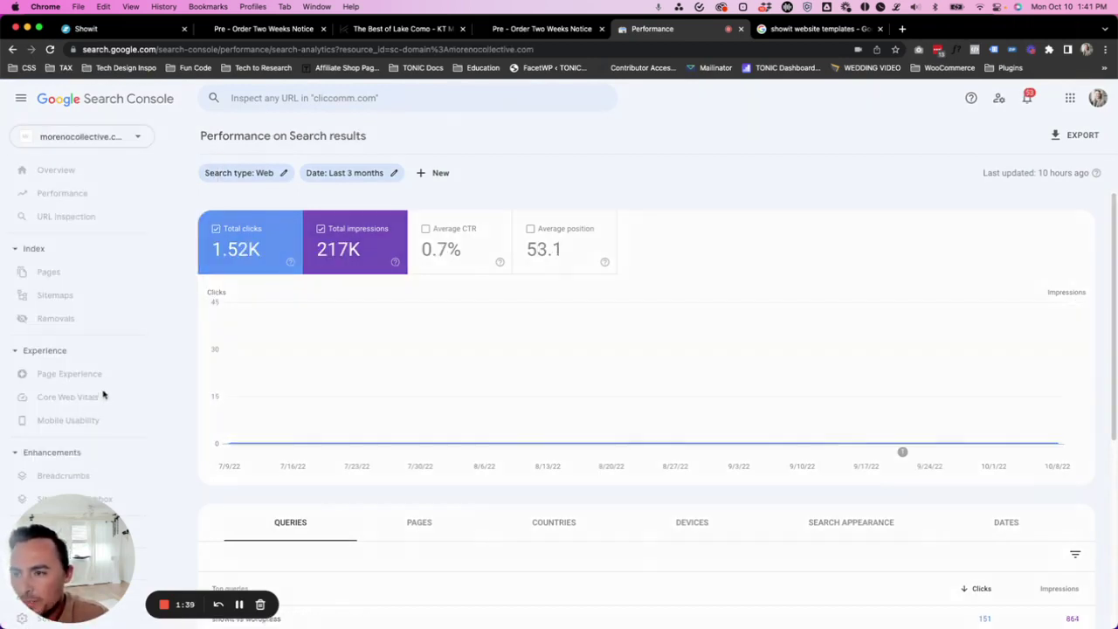
pyautogui.click(83, 251)
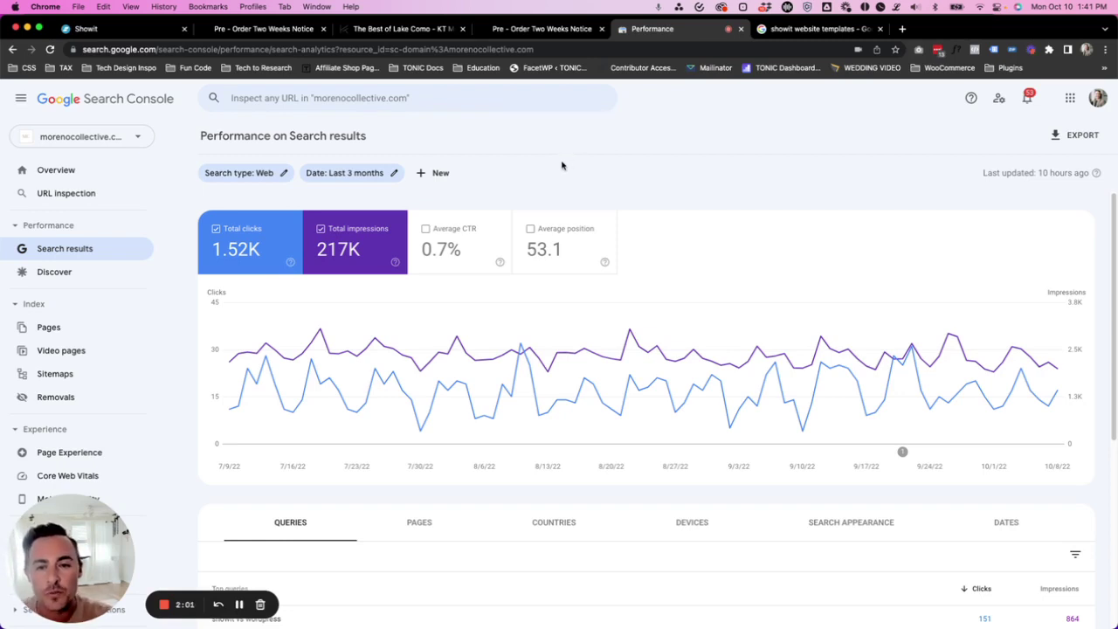
pyautogui.click(578, 249)
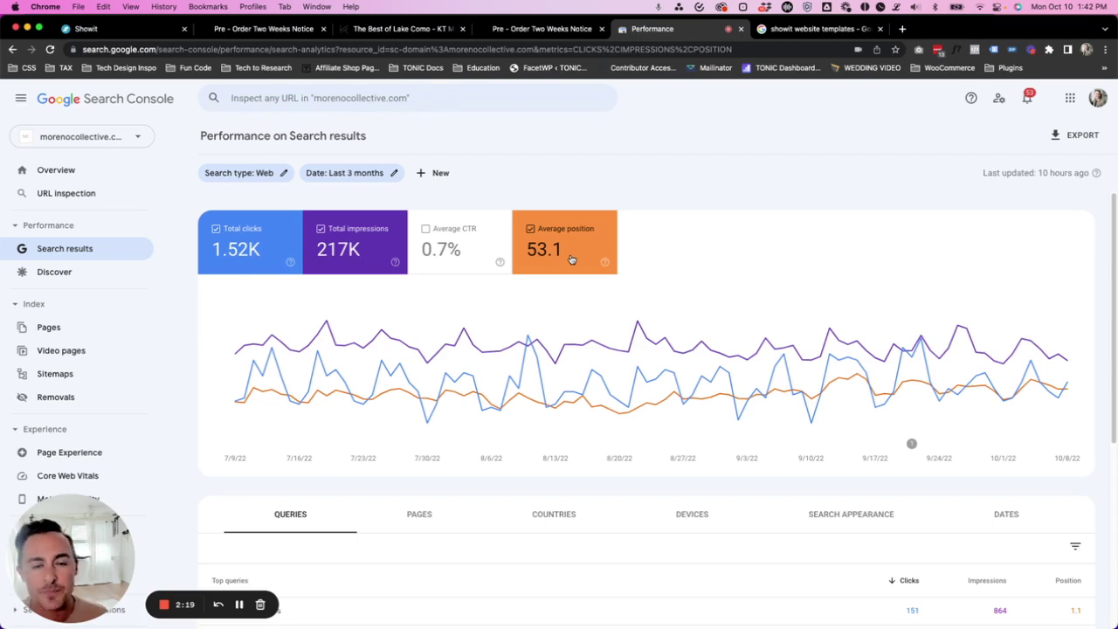
# Step: Add yourdomain.com as a new Domain property and continue to DNS verification
pyautogui.click(83, 137)
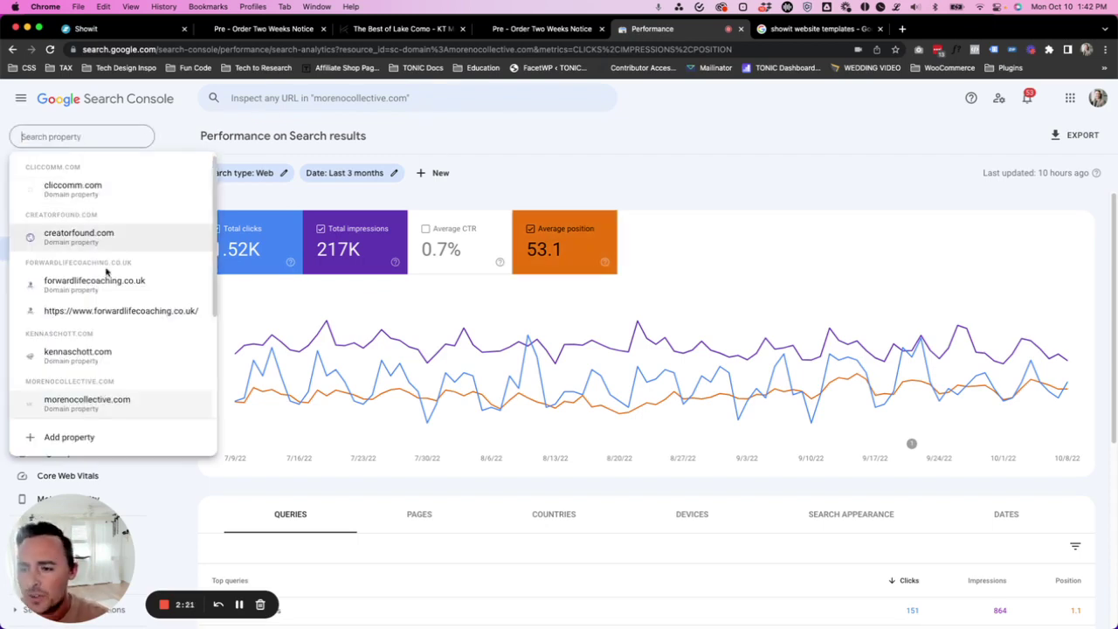
pyautogui.click(70, 437)
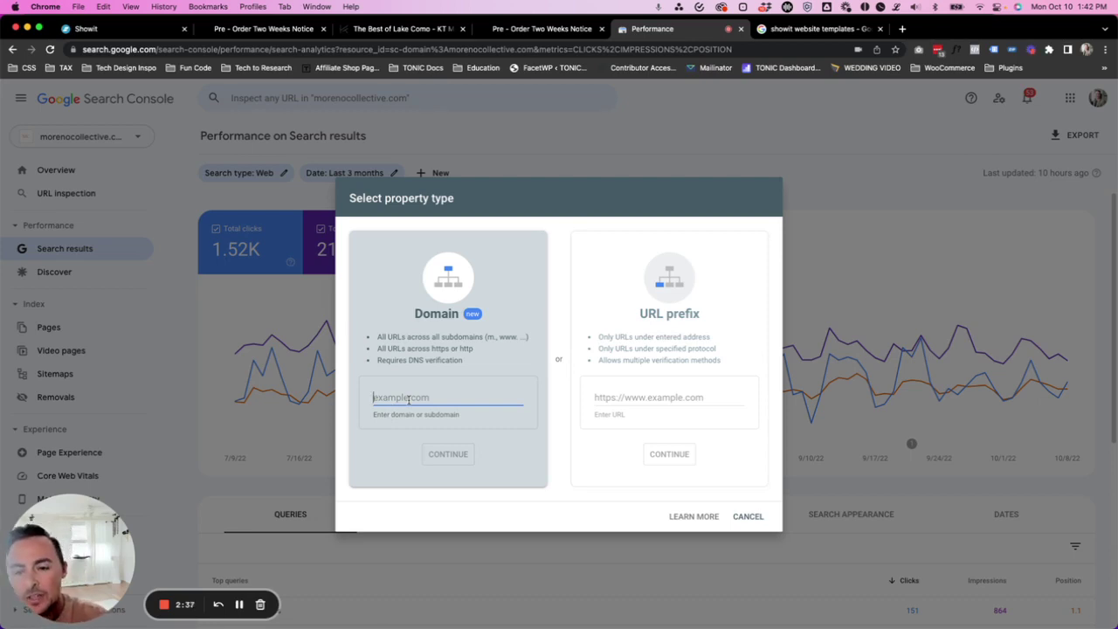
pyautogui.write('your')
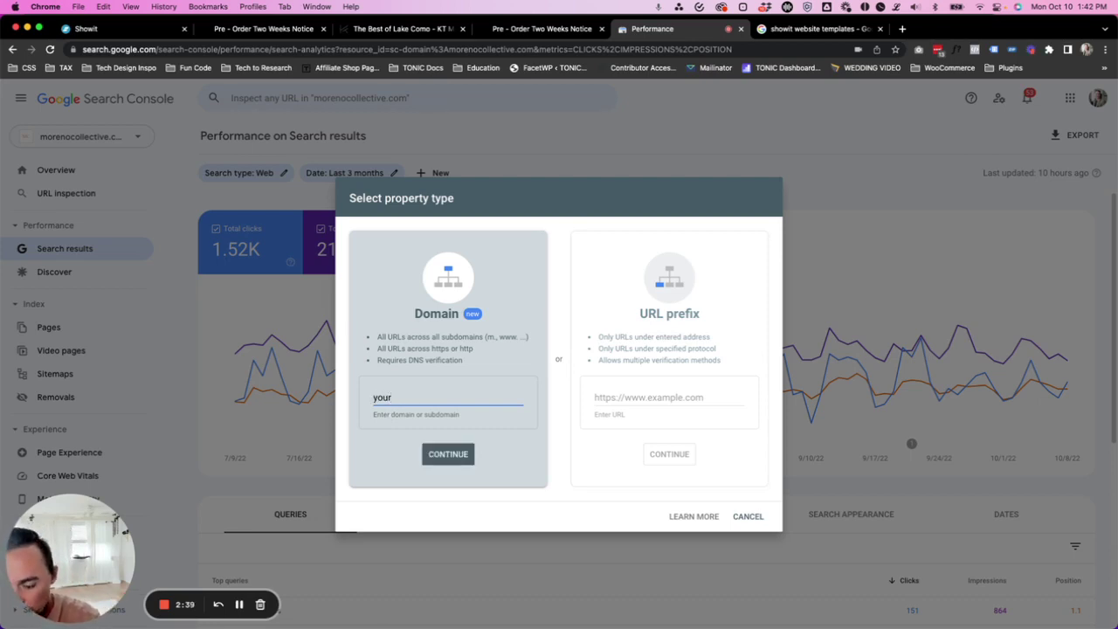
pyautogui.write('domain.com')
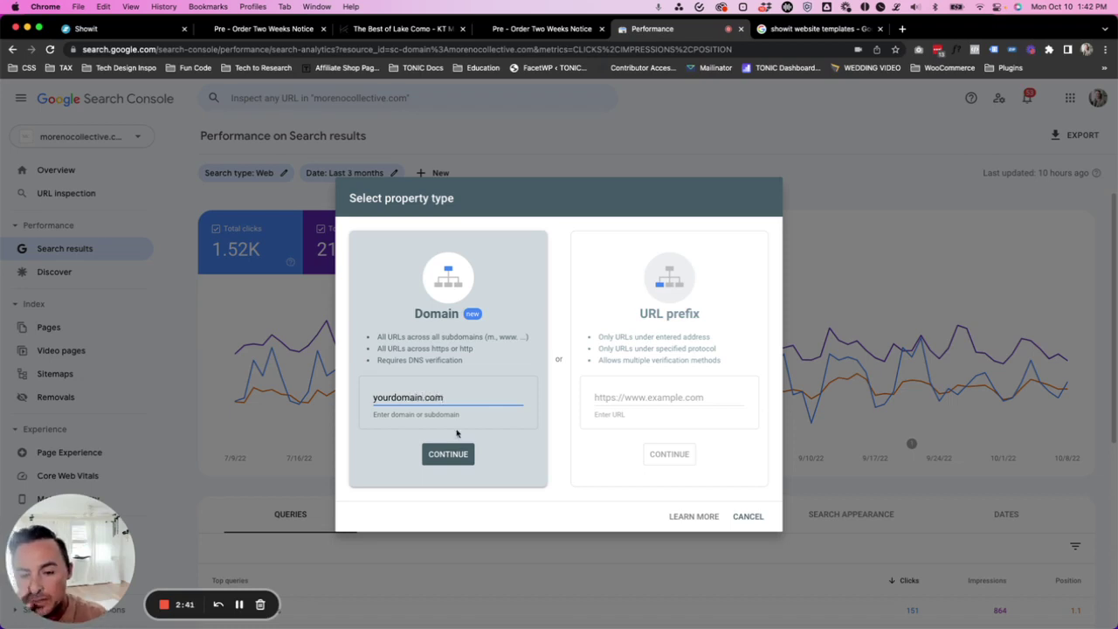
pyautogui.click(449, 455)
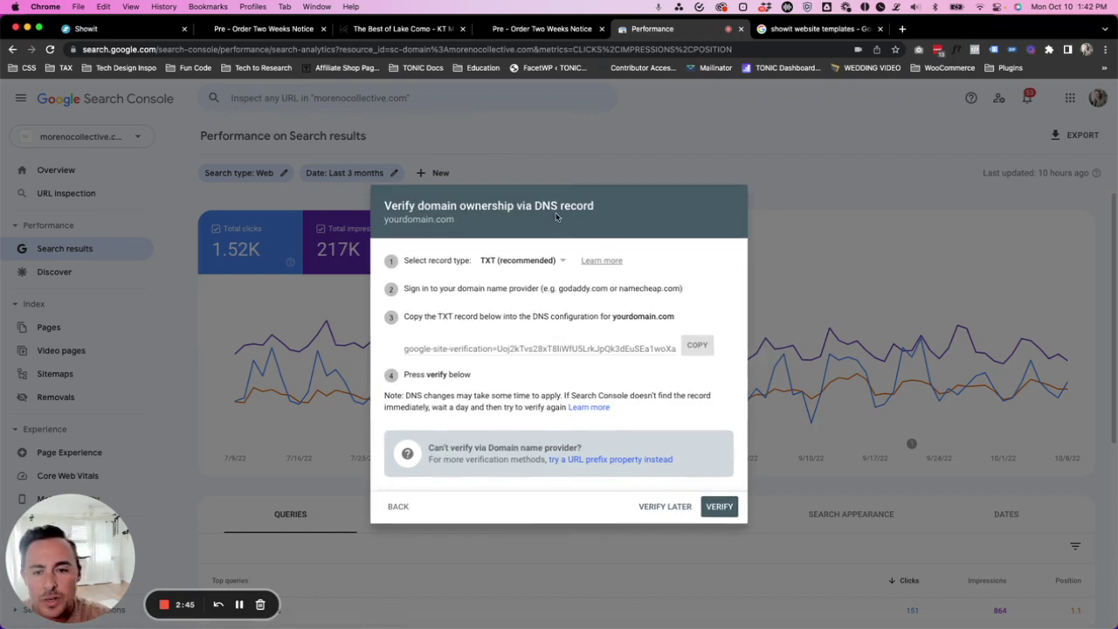
# Step: Select and copy the yourdomain.com TXT verification record
pyautogui.moveTo(404, 348); pyautogui.dragTo(670, 348)
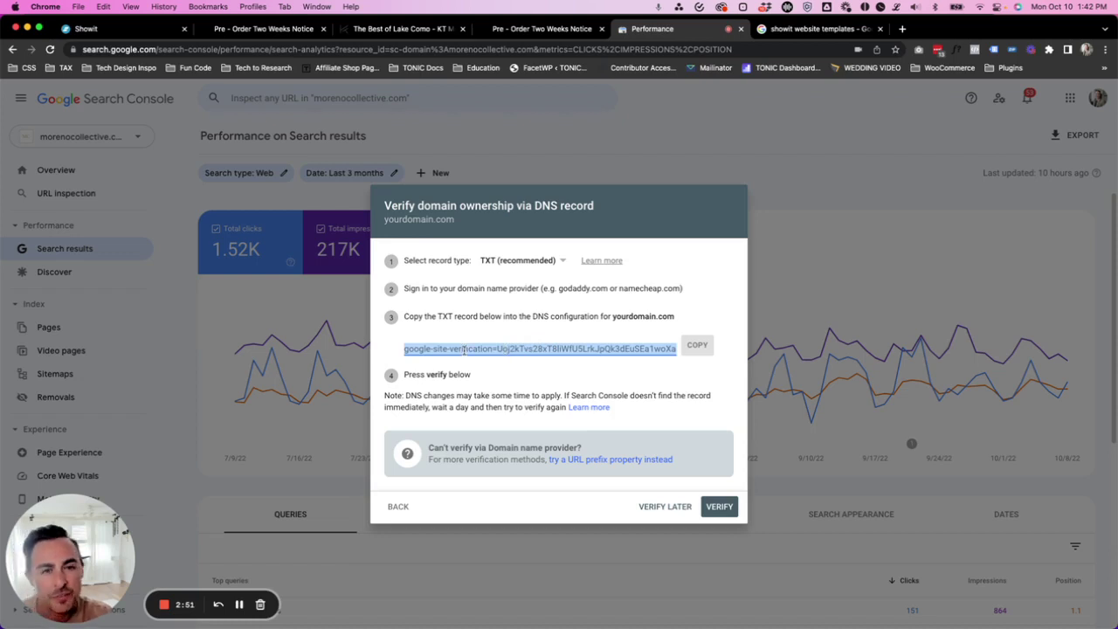
pyautogui.click(699, 346)
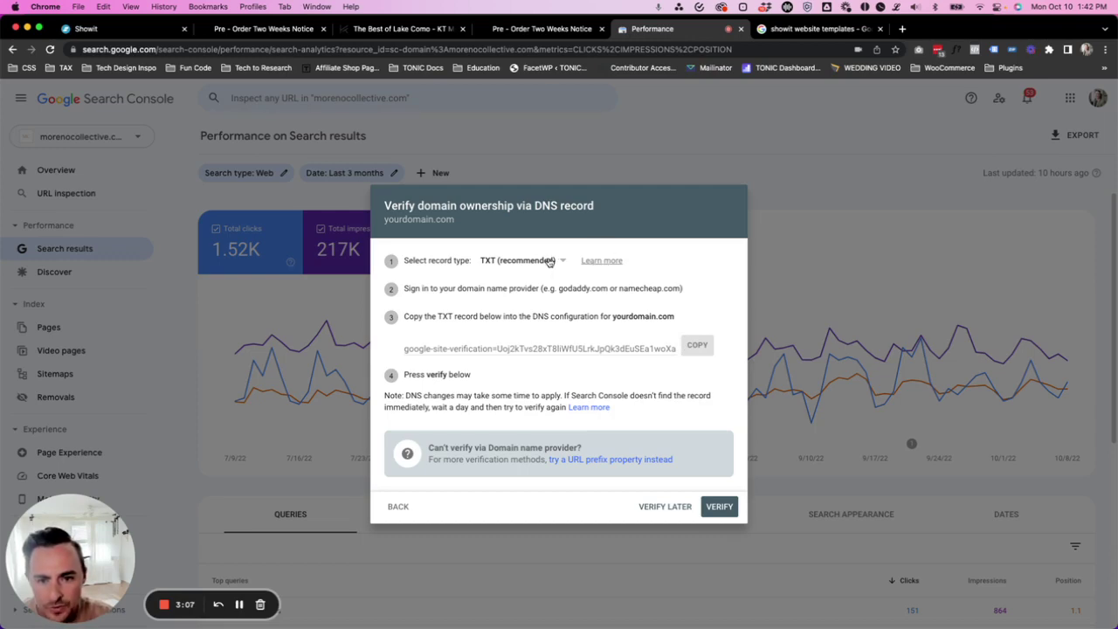
# Step: Read through the 'Verify your site ownership' help article, then close its tab
pyautogui.click(601, 260)
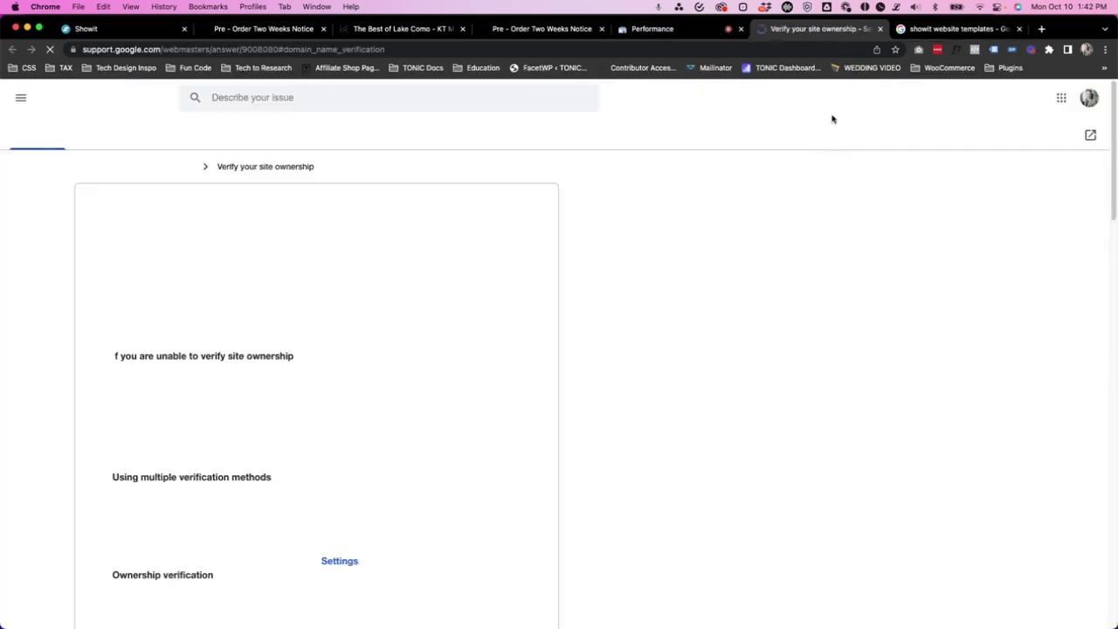
pyautogui.scroll(-10, 191, 356)
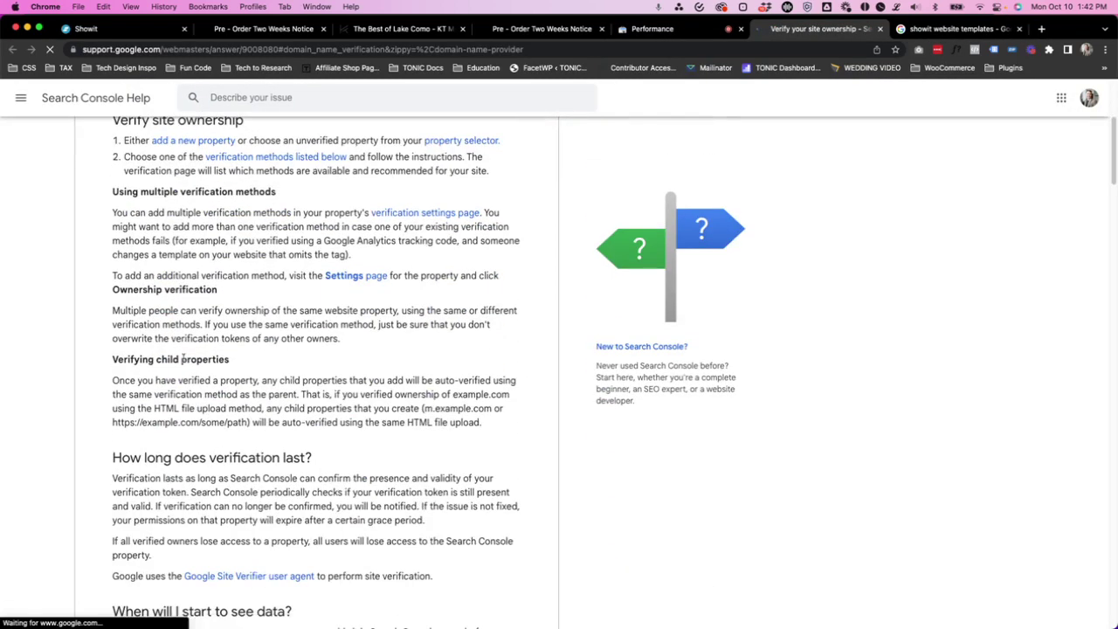
pyautogui.scroll(10, 191, 355)
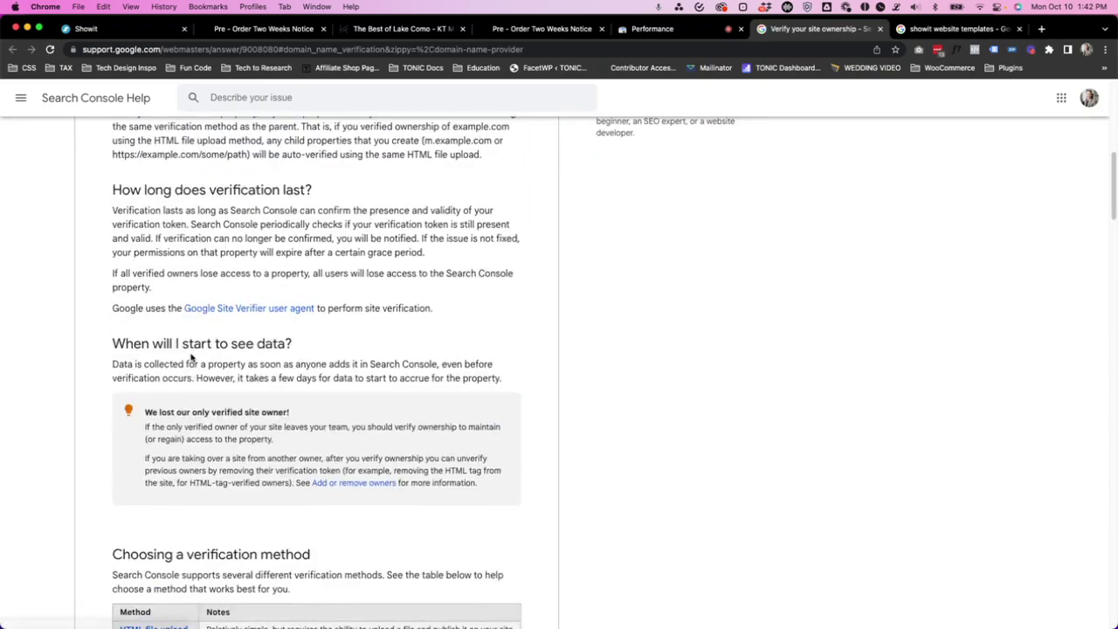
pyautogui.scroll(2, 478, 300)
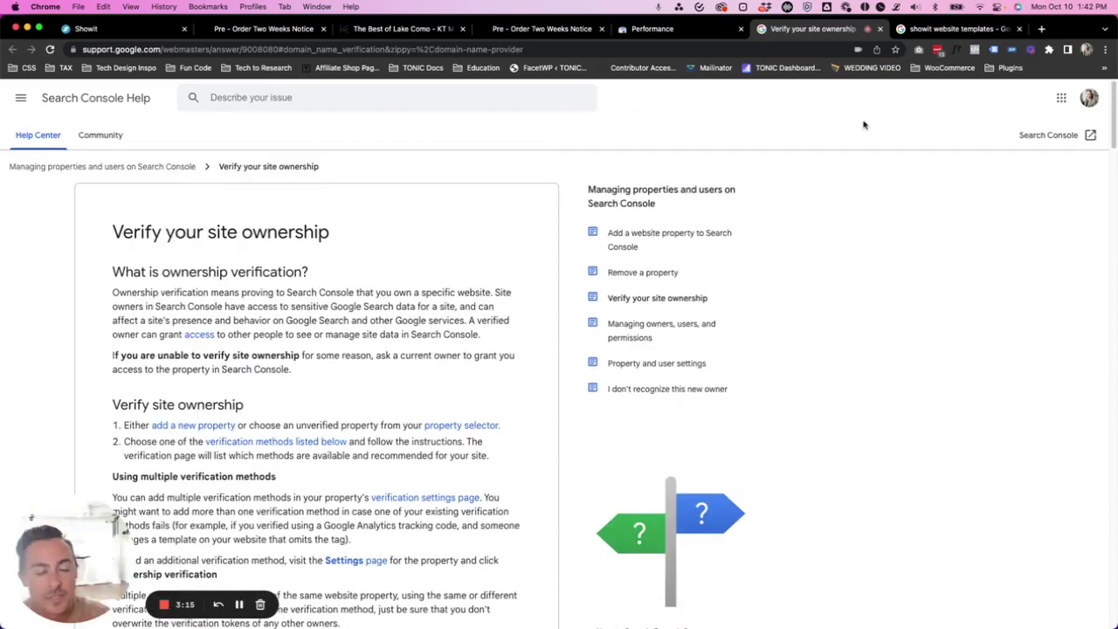
pyautogui.click(882, 31)
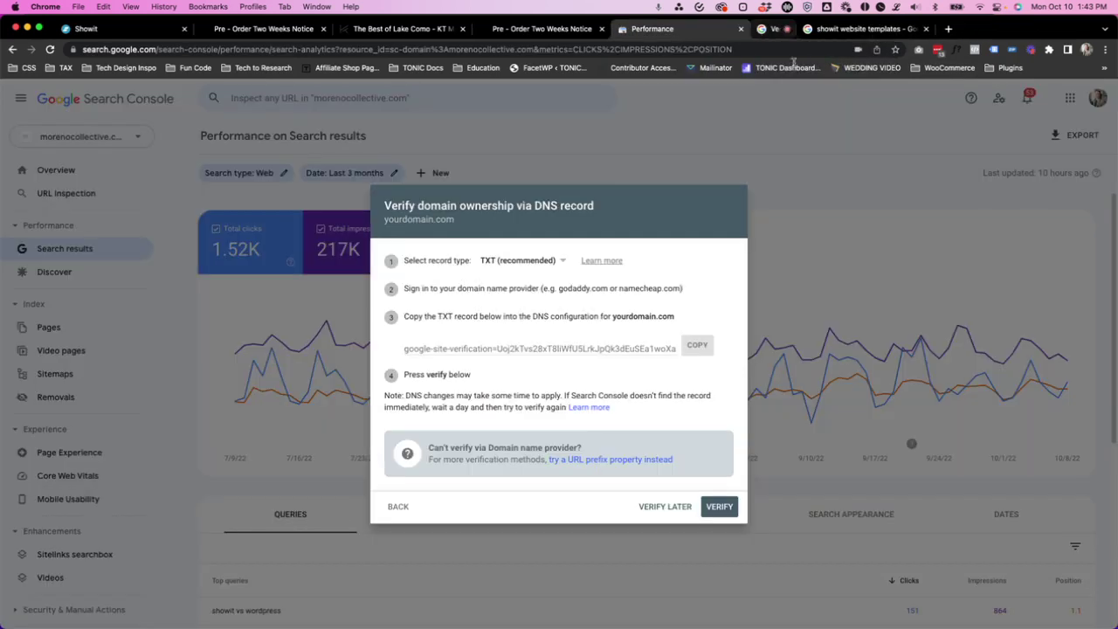
# Step: Look over the GoDaddy sign-in example, then go back to choosing Domain or URL prefix
pyautogui.doubleClick(568, 288)
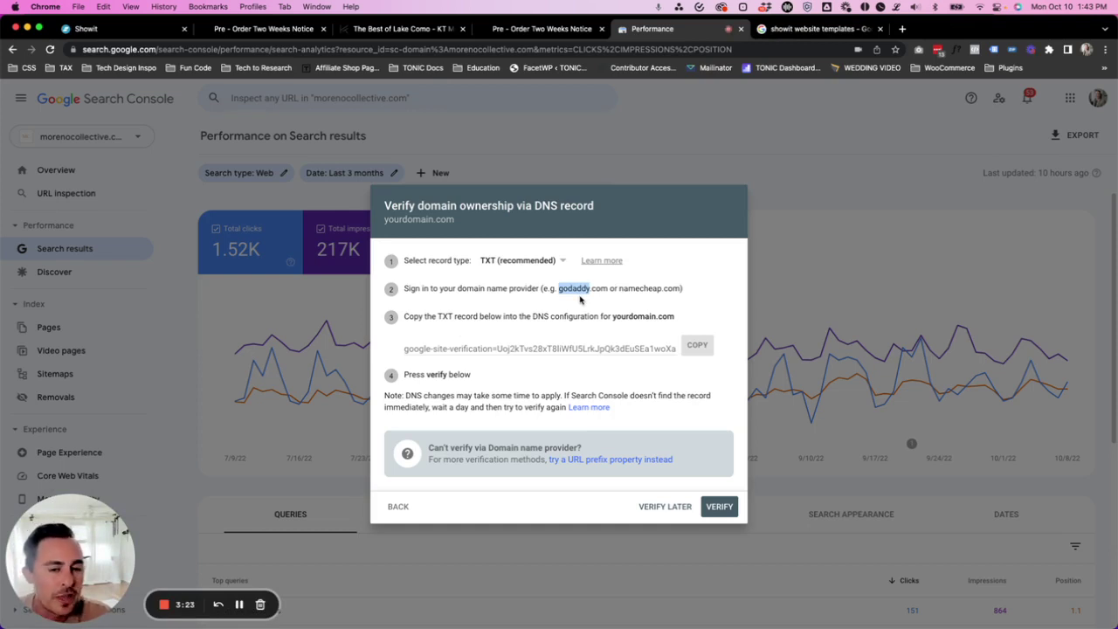
pyautogui.click(581, 285)
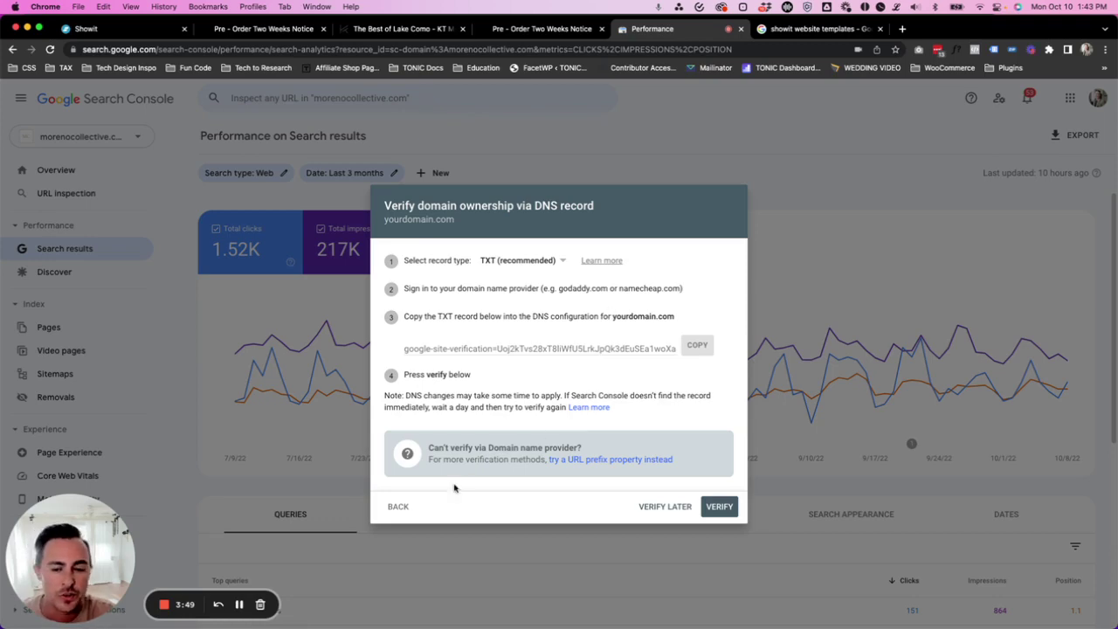
pyautogui.click(392, 507)
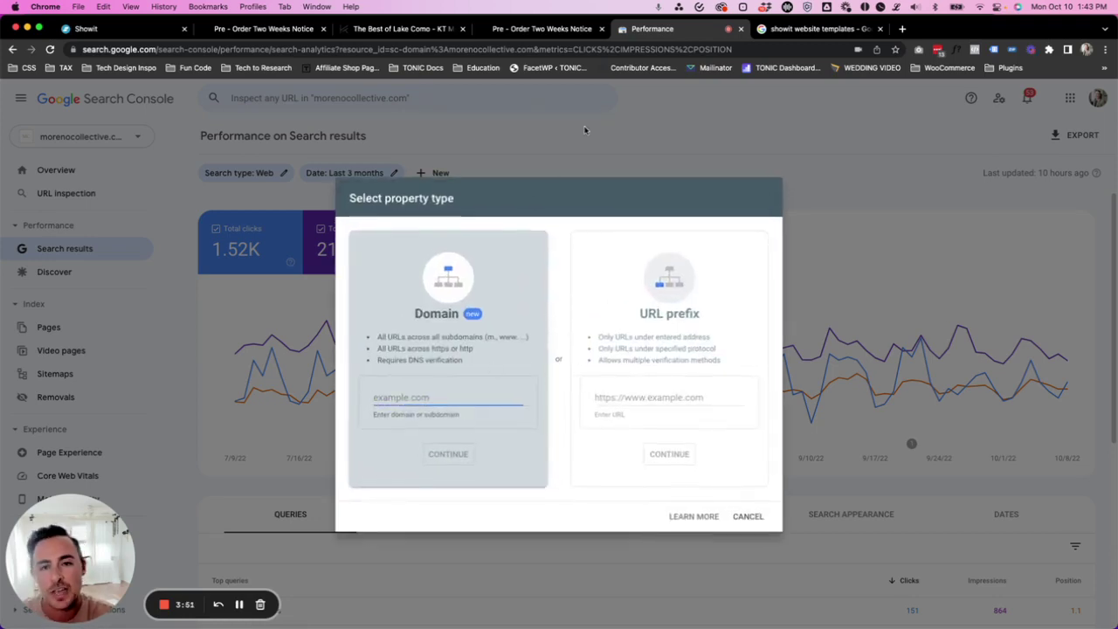
# Step: Dismiss the Select property type dialog and scroll through the morenocollective.com Performance report
pyautogui.click(586, 130)
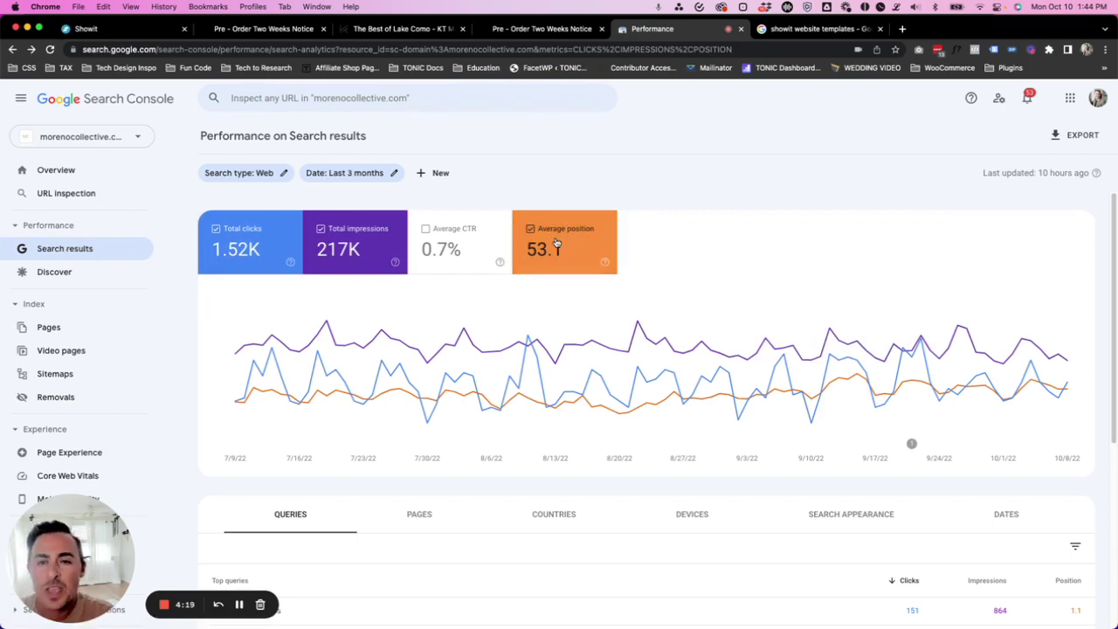
pyautogui.scroll(-5, 393, 367)
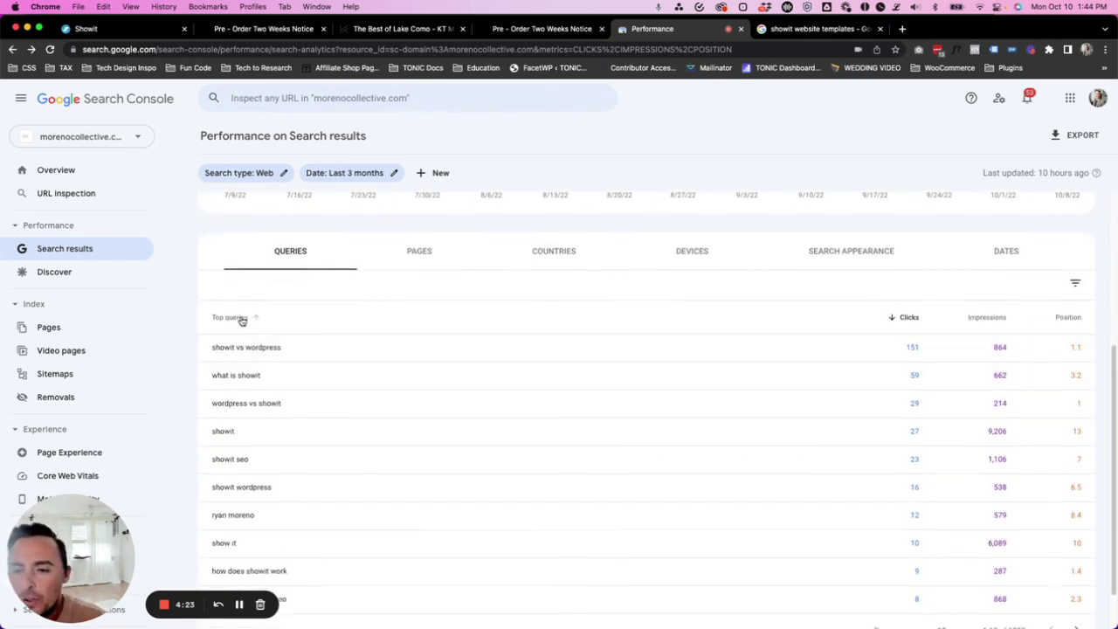
pyautogui.scroll(5, 241, 320)
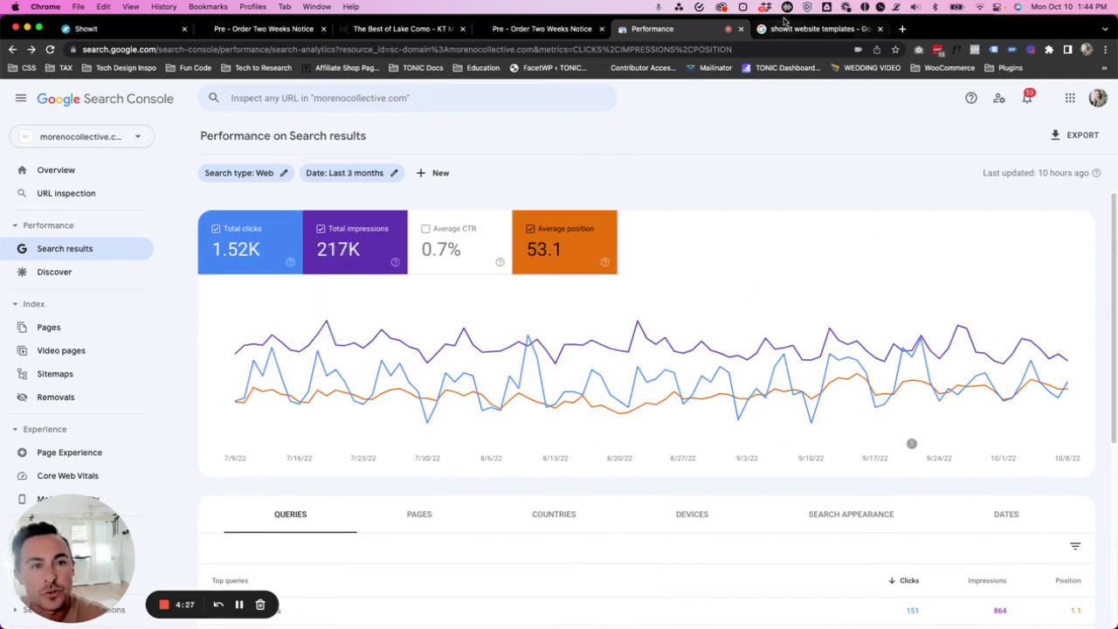
# Step: Rerun the 'showit website templates' Google search and scroll through its results
pyautogui.click(817, 28)
pyautogui.scroll(1, 262, 131)
pyautogui.scroll(5, 220, 125)
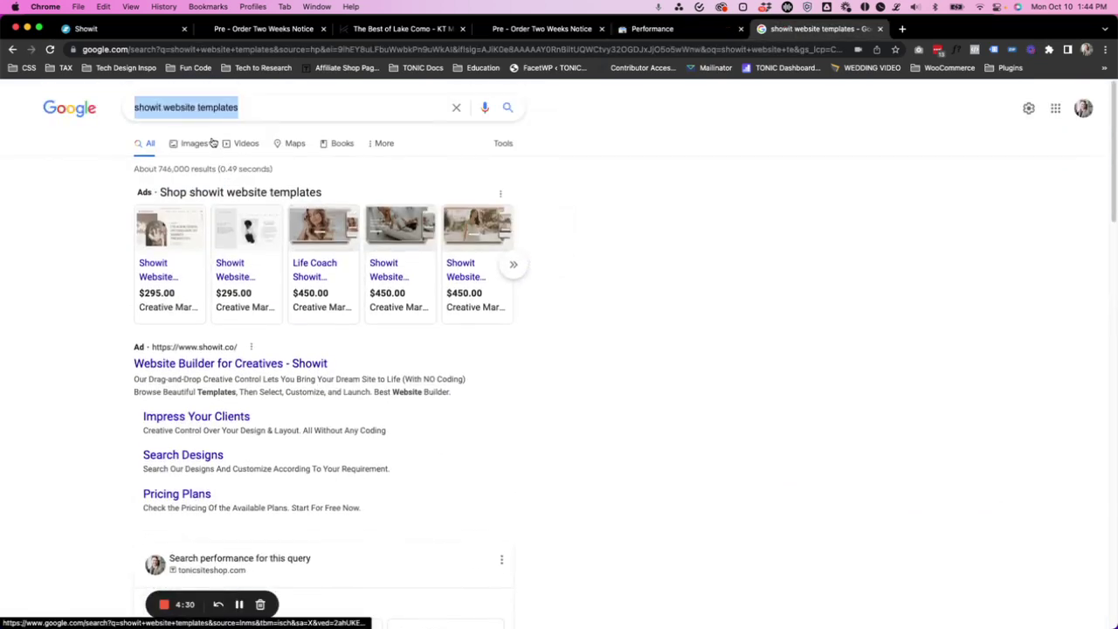
pyautogui.click(253, 107)
pyautogui.moveTo(253, 107); pyautogui.dragTo(132, 109)
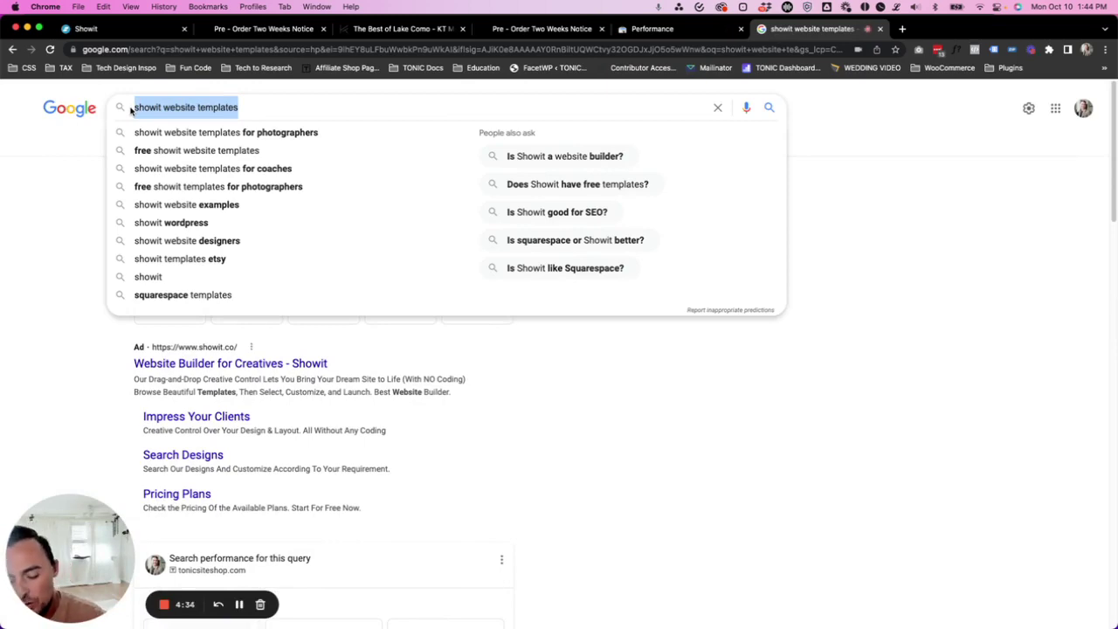
pyautogui.press('Return')
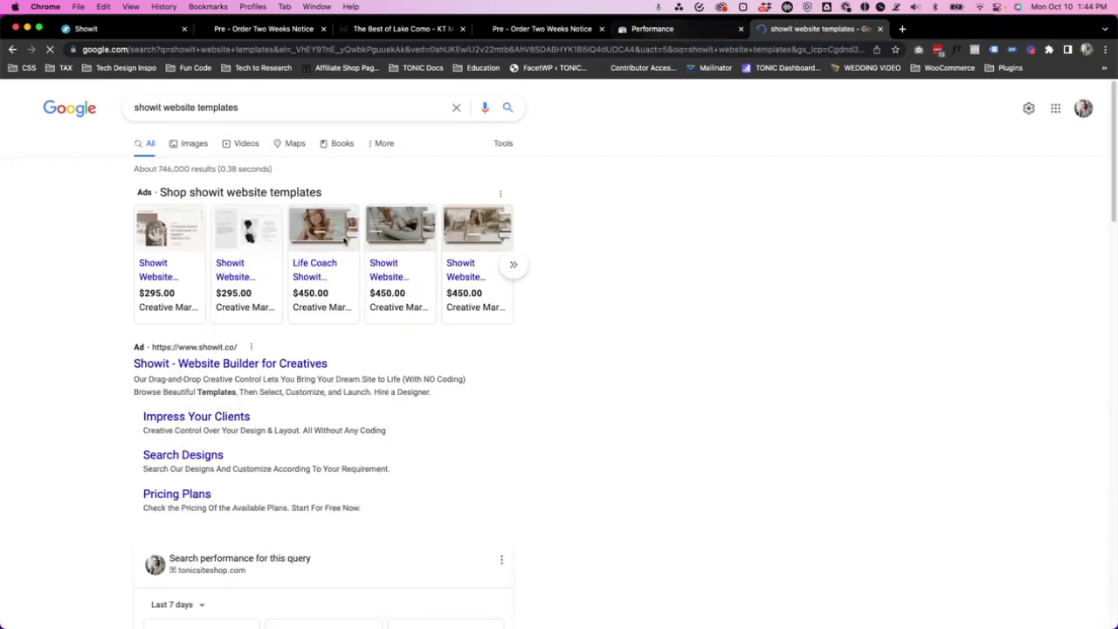
pyautogui.scroll(-10, 246, 312)
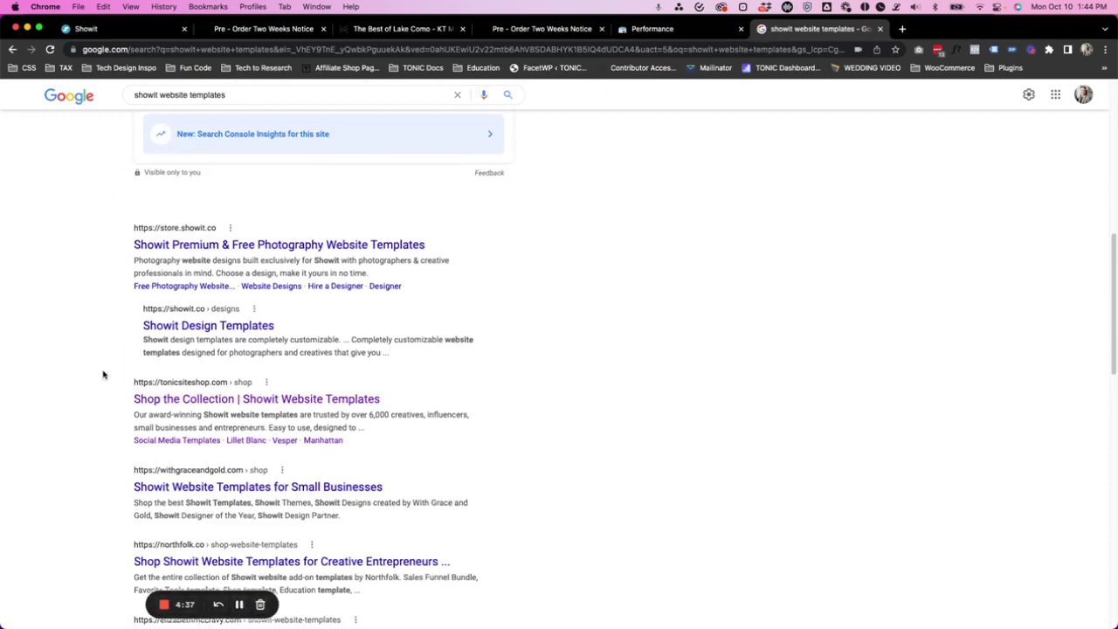
pyautogui.scroll(-2, 100, 378)
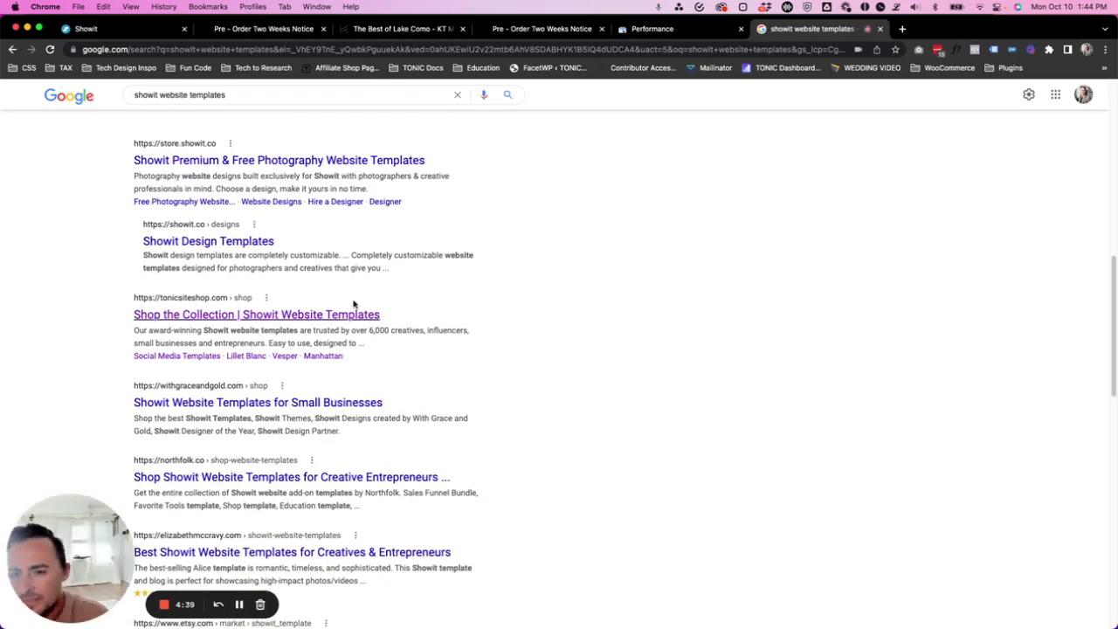
pyautogui.click(664, 33)
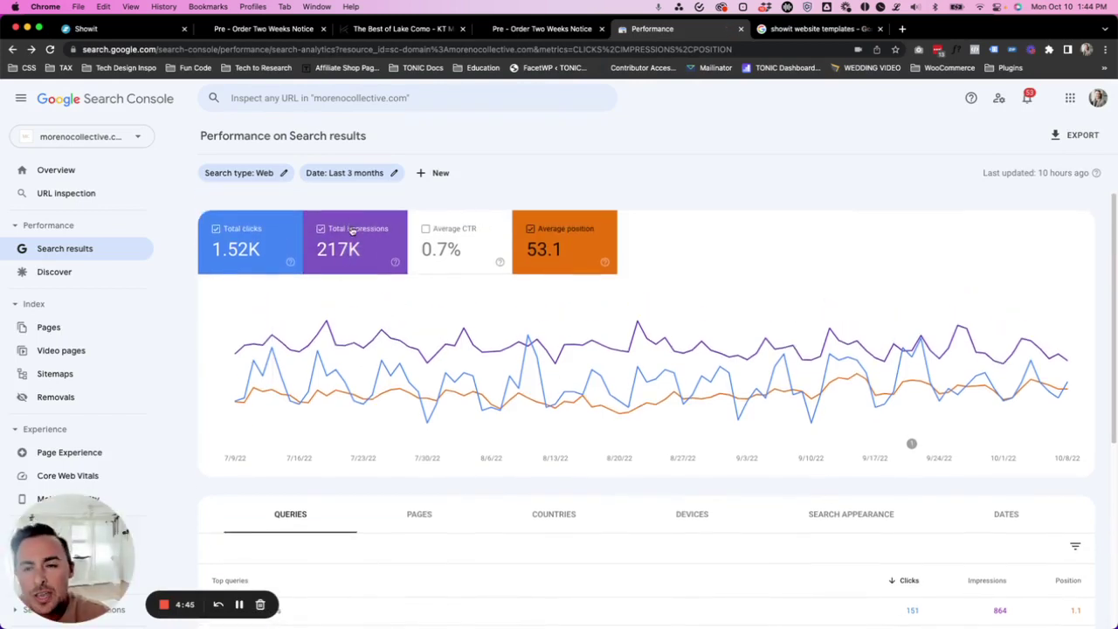
pyautogui.hotkey('ctrl', 'Tab')
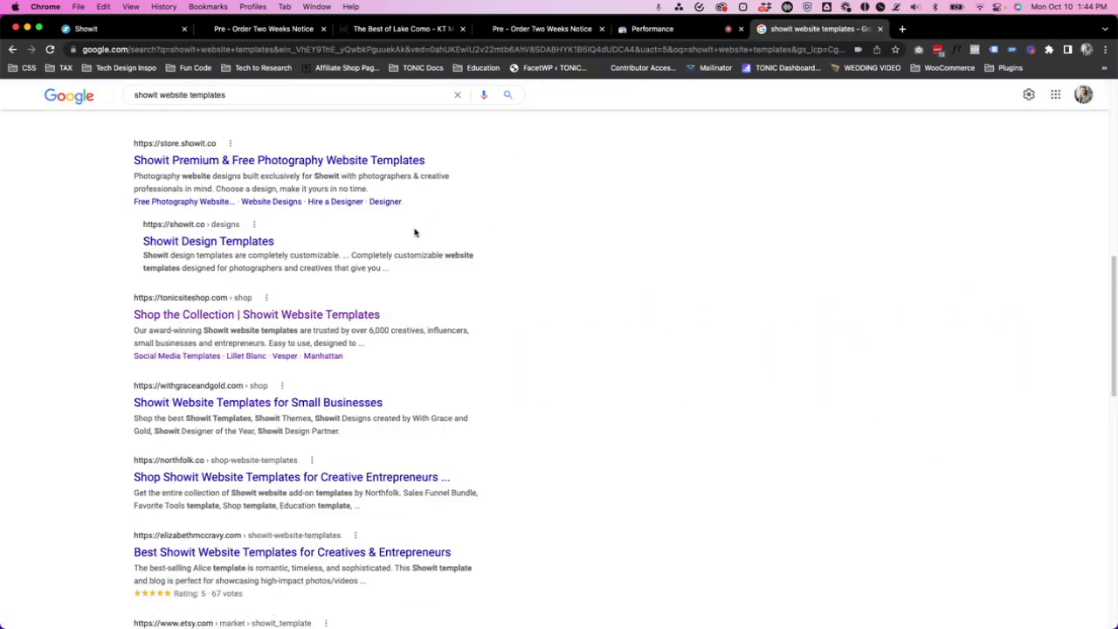
# Step: Open the 'Shop the Collection | Showit Website Templates' result, then return to the Performance report
pyautogui.click(662, 31)
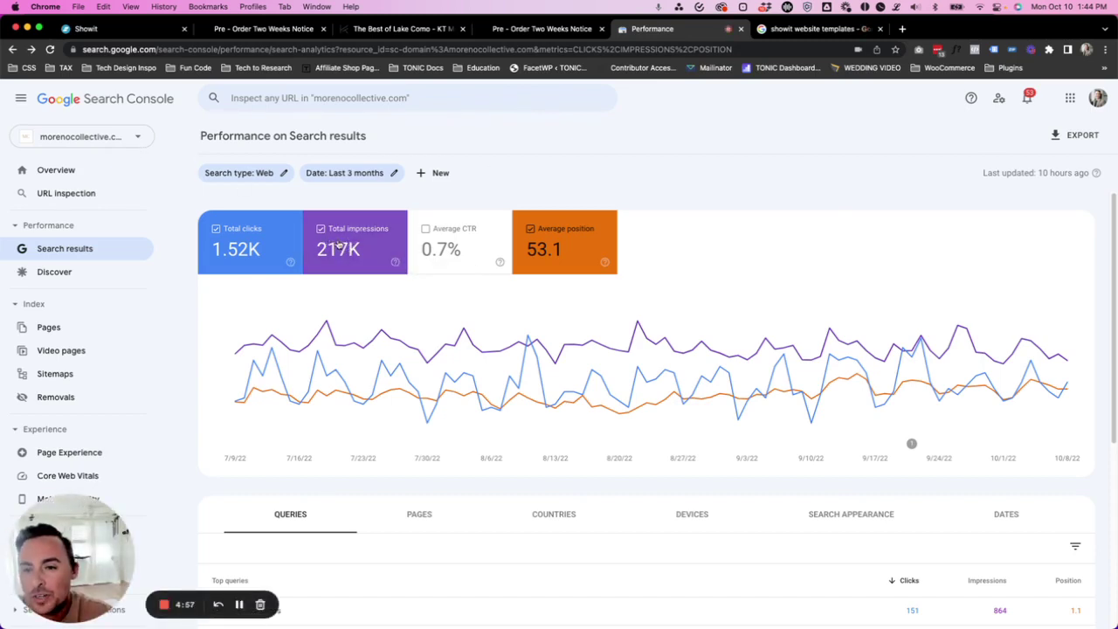
pyautogui.scroll(-3, 235, 341)
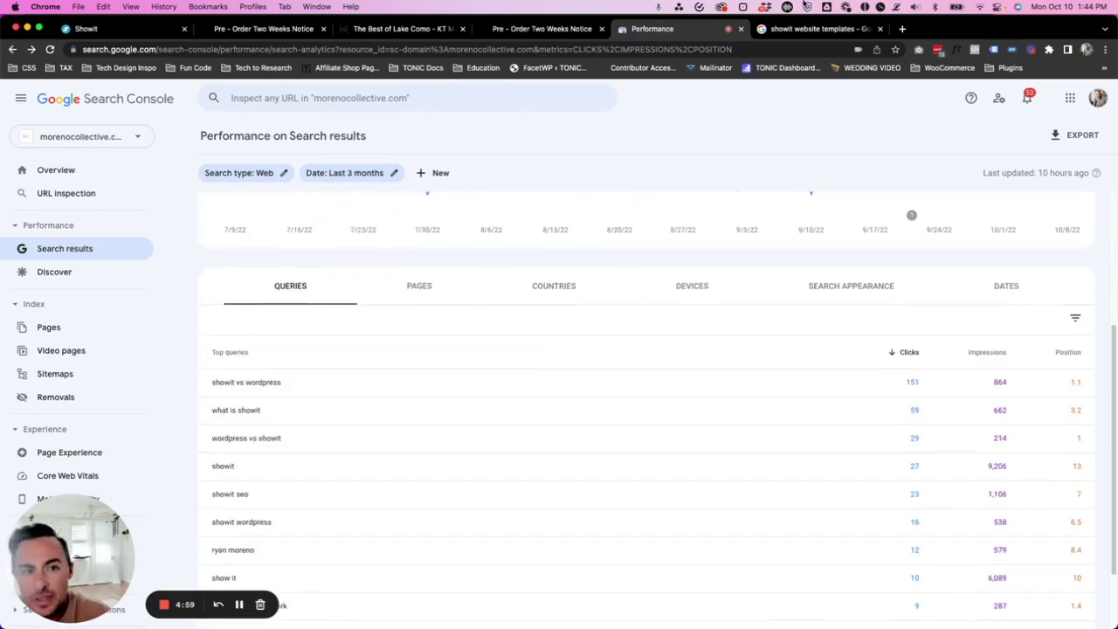
pyautogui.click(817, 29)
pyautogui.moveTo(225, 95); pyautogui.dragTo(122, 96)
pyautogui.click(219, 316)
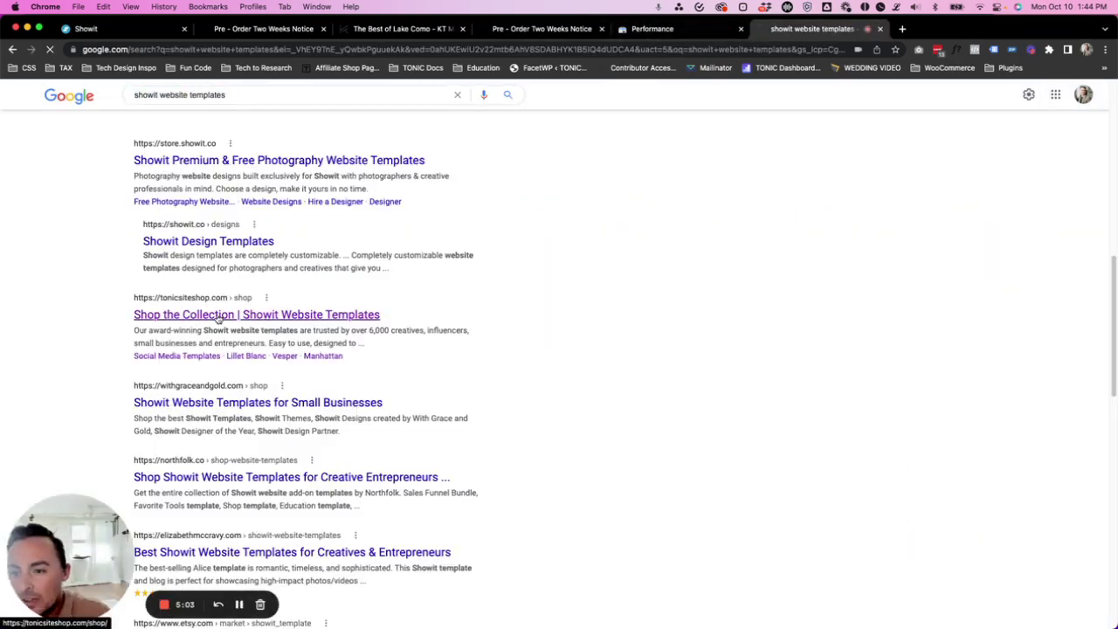
pyautogui.hotkey('ctrl', 'shift', 'Tab')
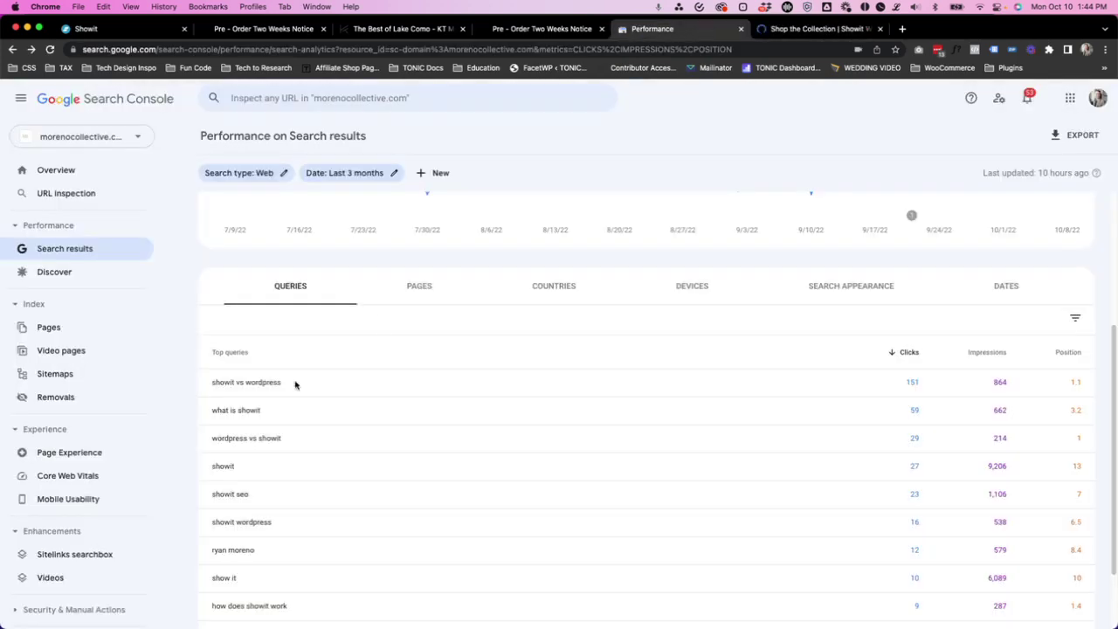
pyautogui.scroll(5, 312, 215)
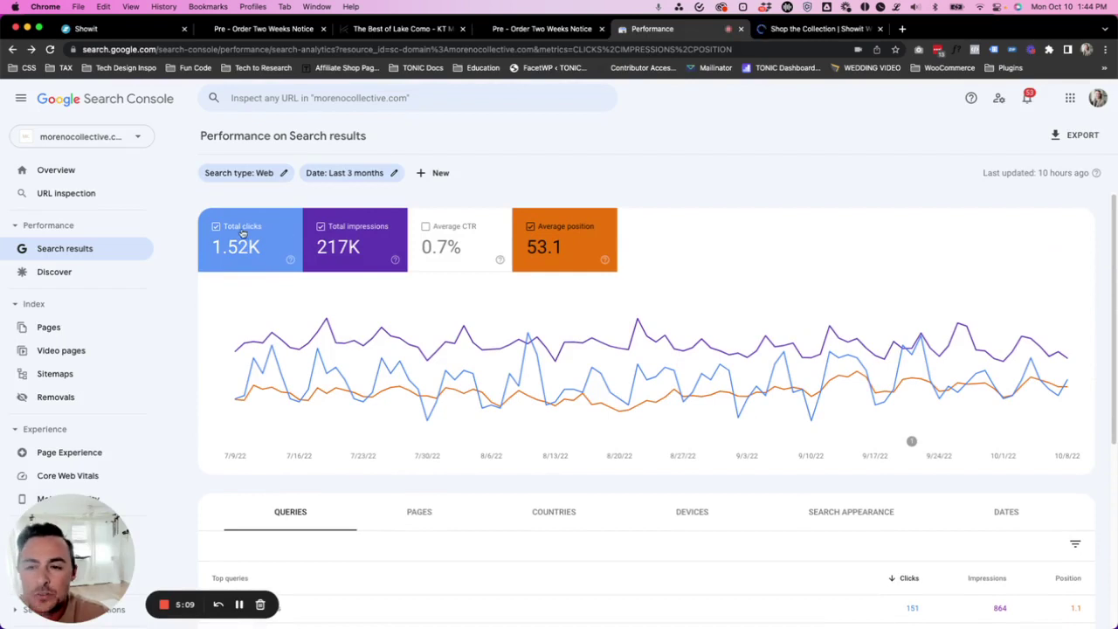
pyautogui.scroll(-5, 249, 248)
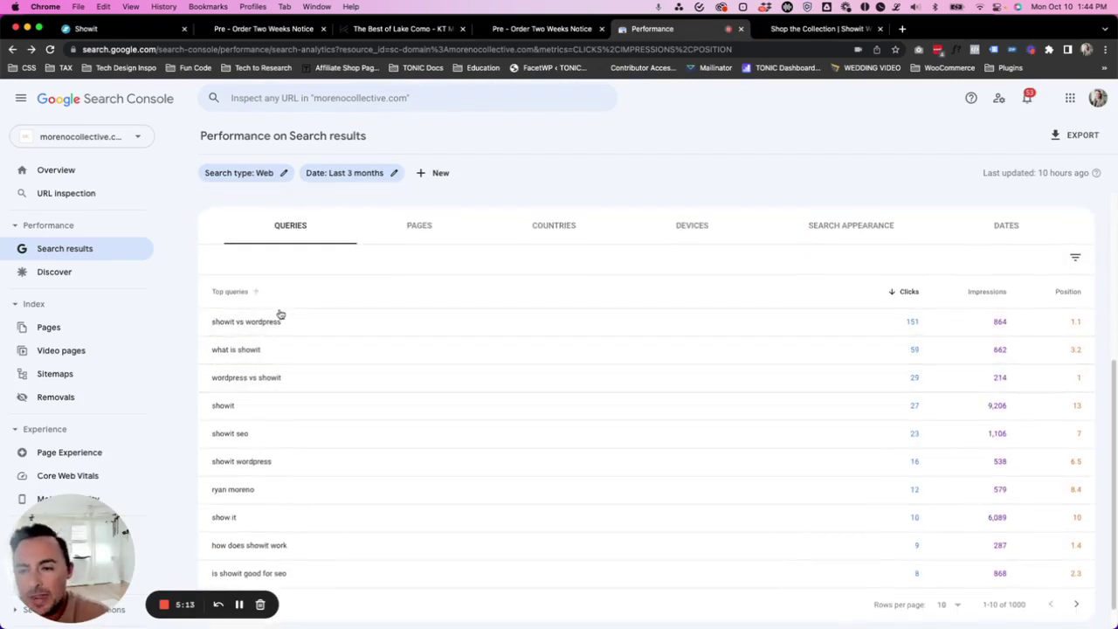
pyautogui.moveTo(293, 326); pyautogui.dragTo(215, 327)
pyautogui.click(170, 330)
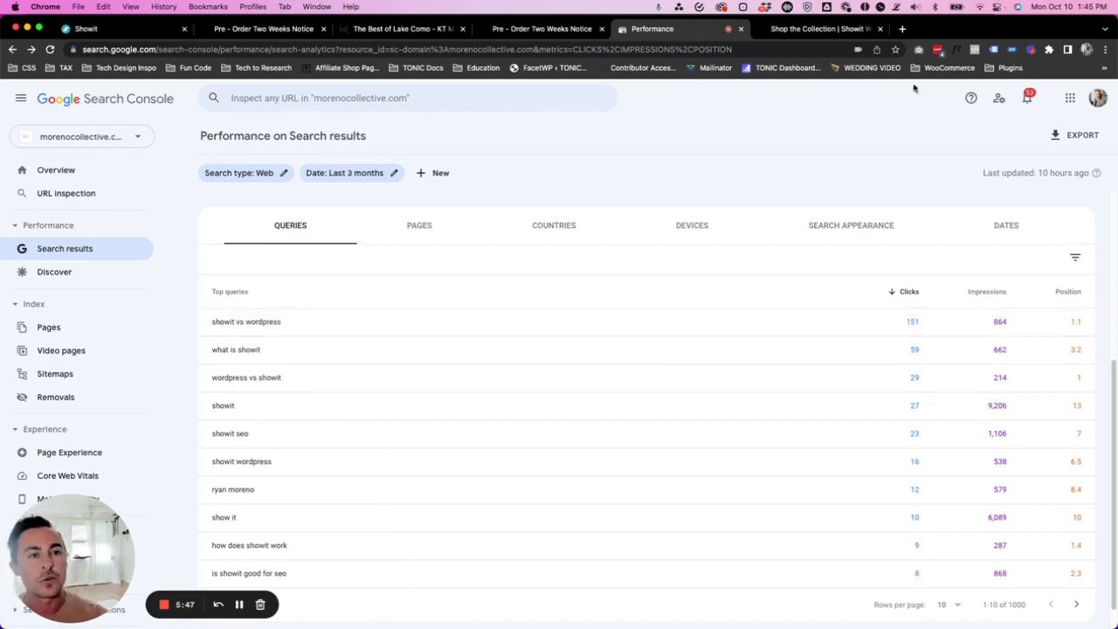
# Step: Replace the Google query with 'showit vs wordpress' and run the search
pyautogui.click(817, 29)
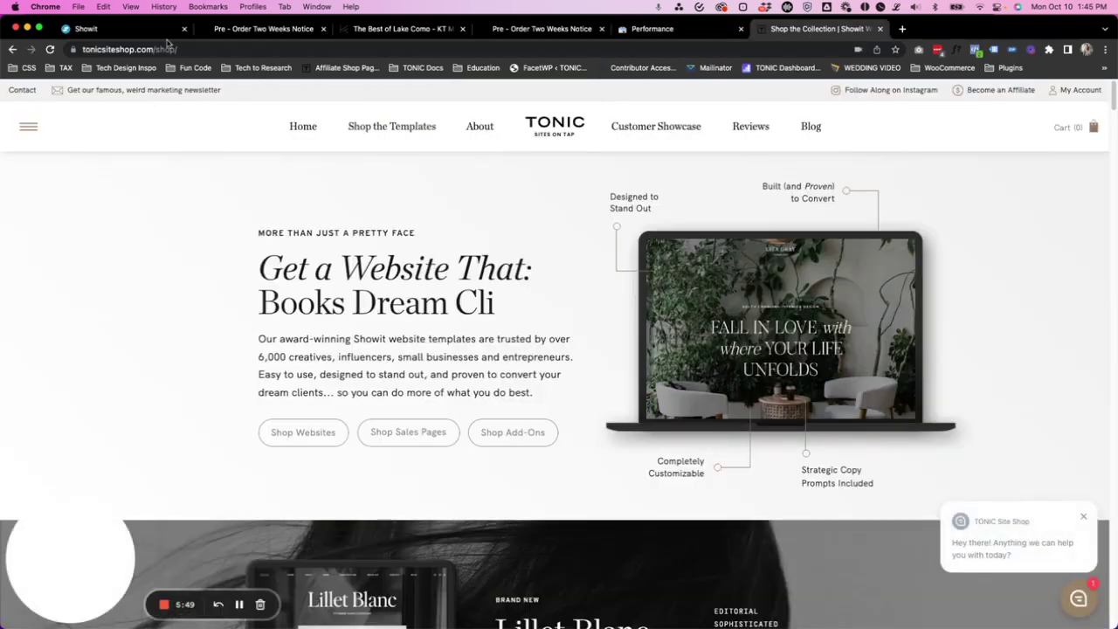
pyautogui.click(12, 48)
pyautogui.scroll(10, 232, 105)
pyautogui.tripleClick(243, 108)
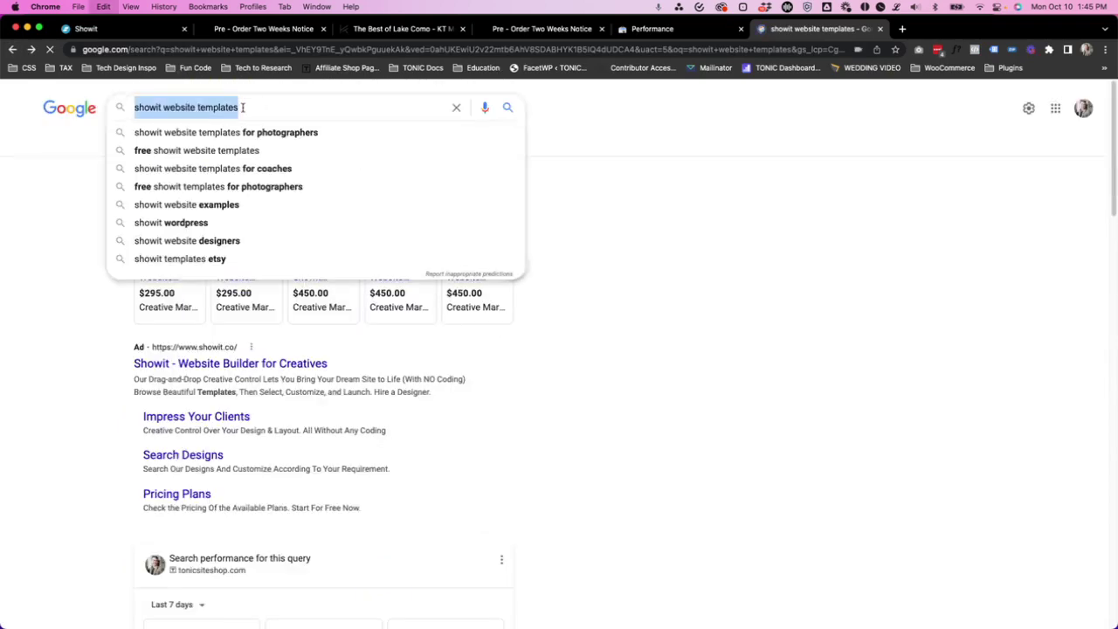
pyautogui.write('showit vs wordpress')
pyautogui.press('Return')
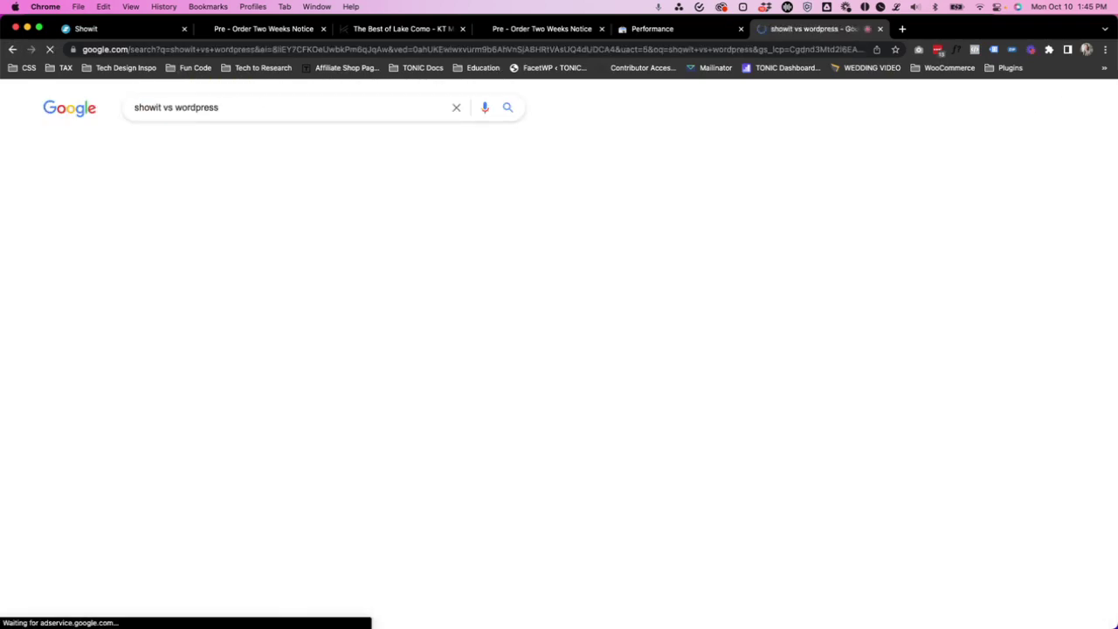
# Step: Open the Moreno Collective 'Showit vs WordPress' result, then return to the Search Console performance report
pyautogui.scroll(-1, 62, 324)
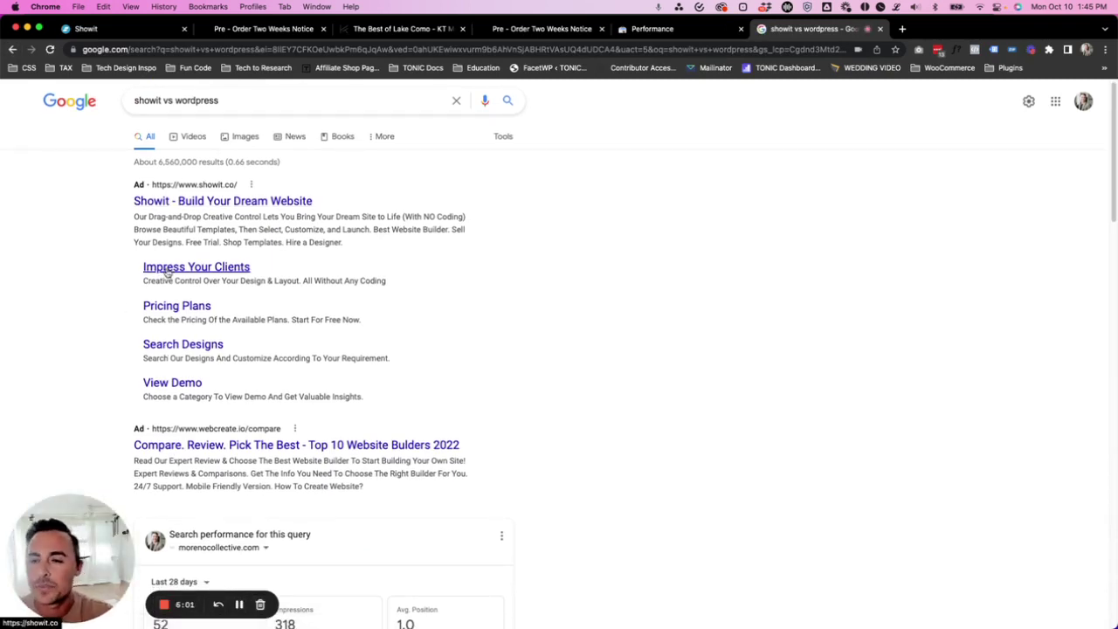
pyautogui.scroll(-6, 120, 300)
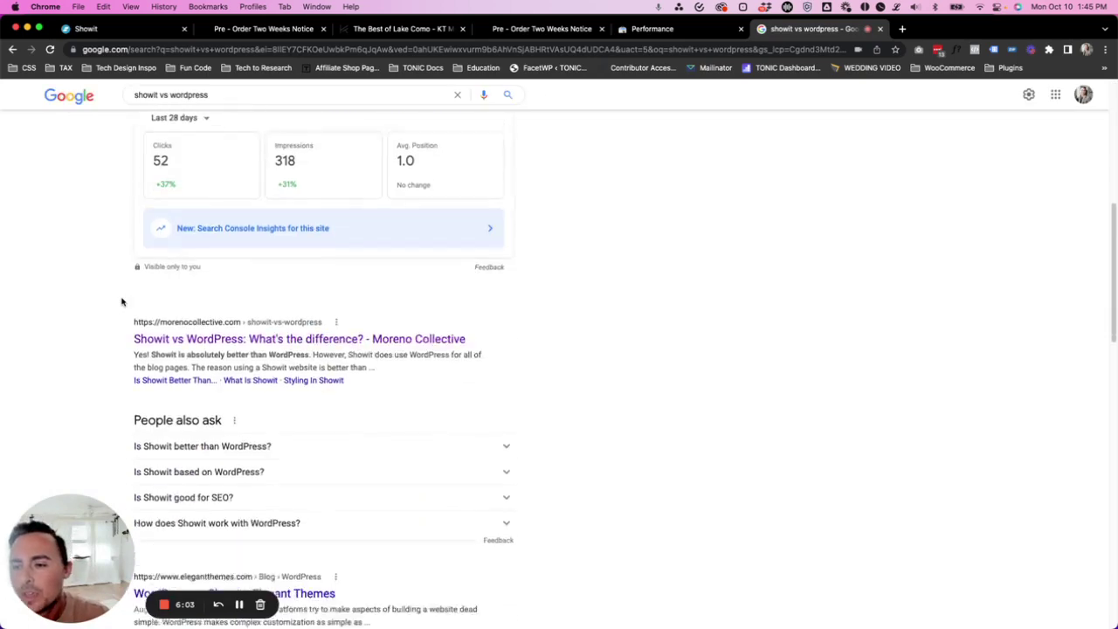
pyautogui.scroll(-2, 108, 253)
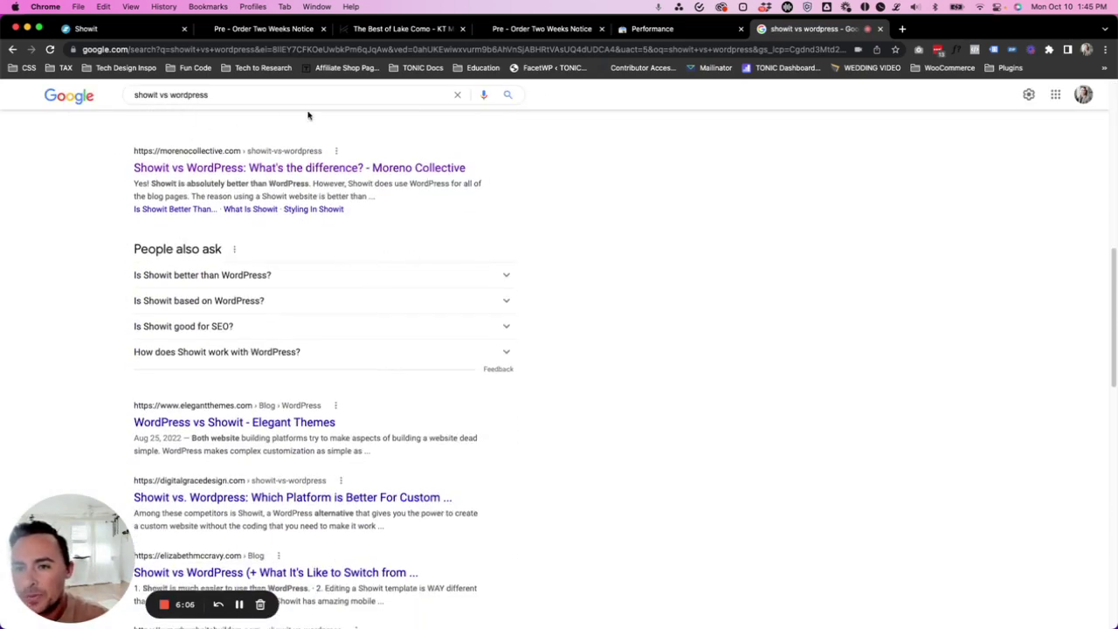
pyautogui.scroll(2, 119, 210)
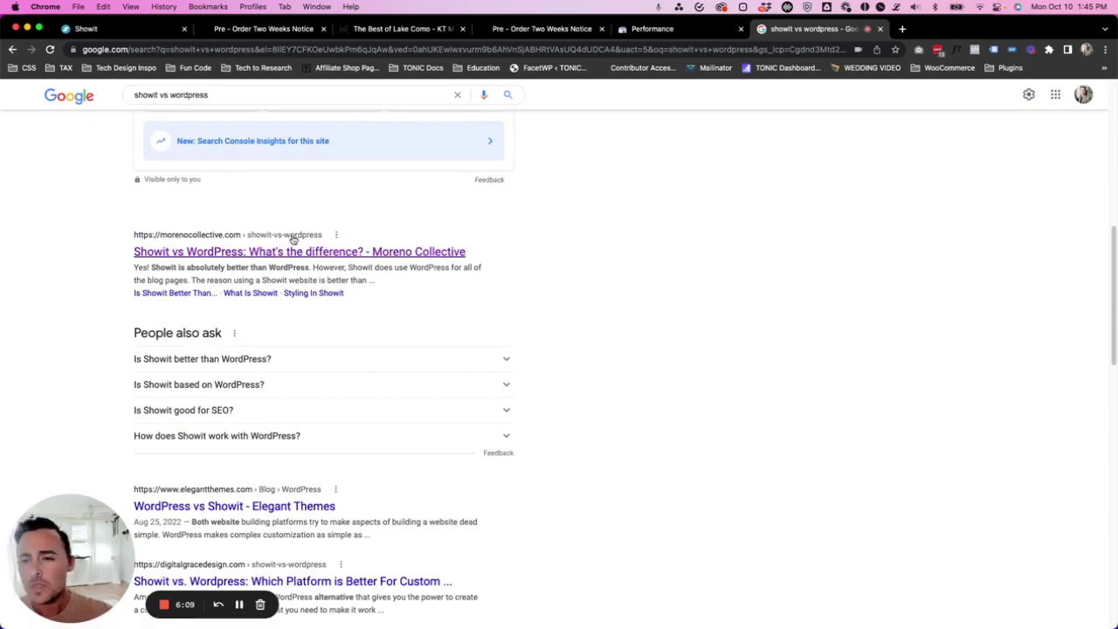
pyautogui.click(678, 35)
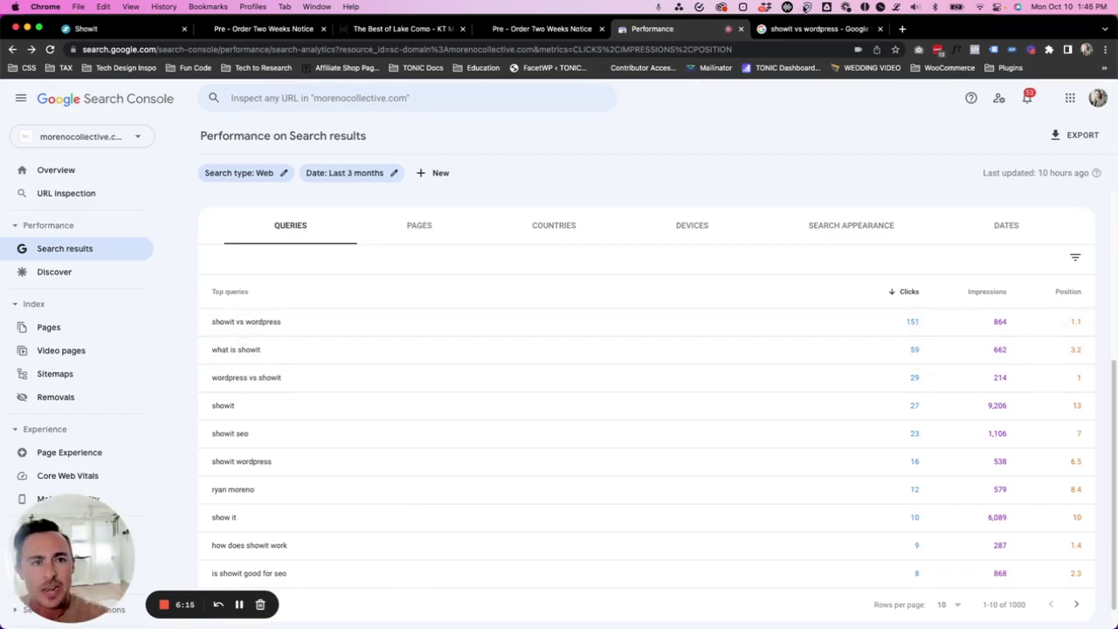
pyautogui.click(789, 29)
pyautogui.click(270, 249)
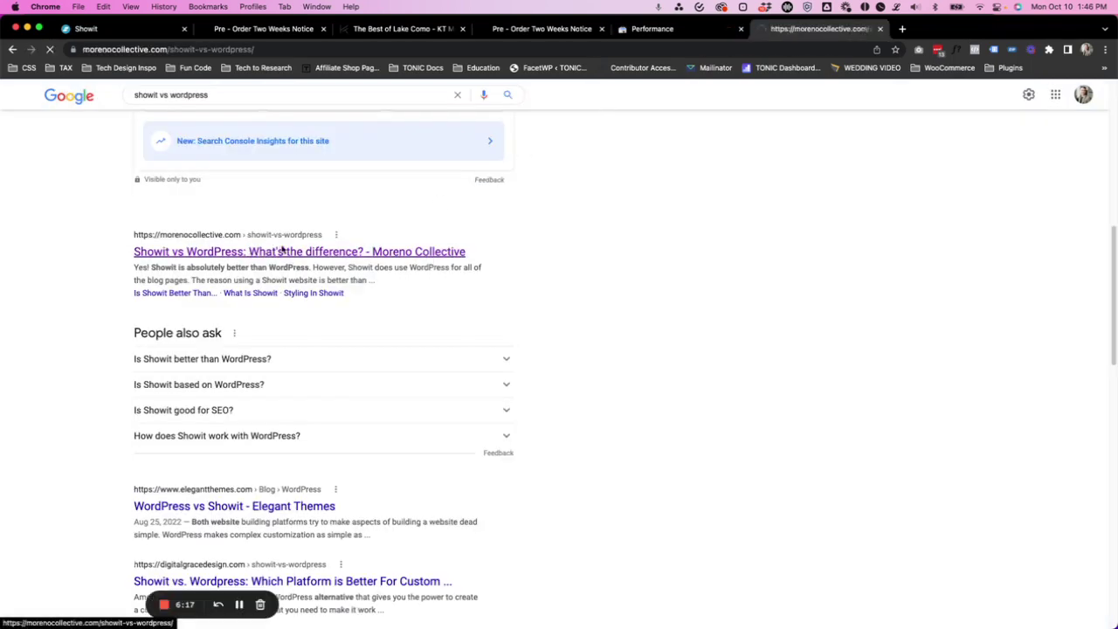
pyautogui.click(682, 29)
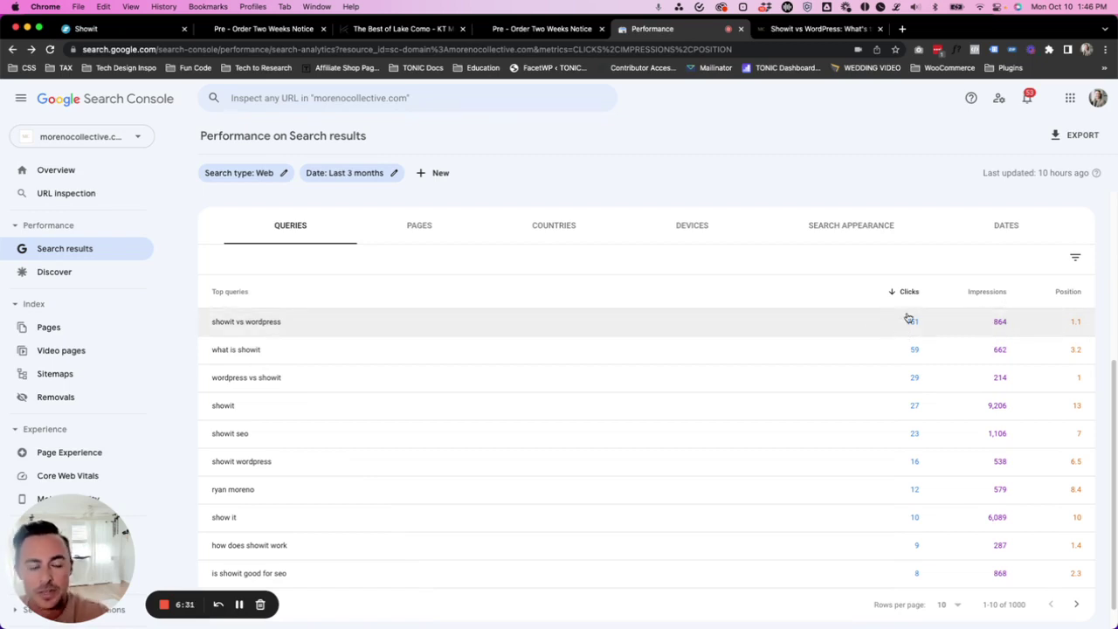
# Step: Filter the performance report to the 'showit' query (27 clicks, position 13) and select the query text
pyautogui.scroll(-1, 759, 331)
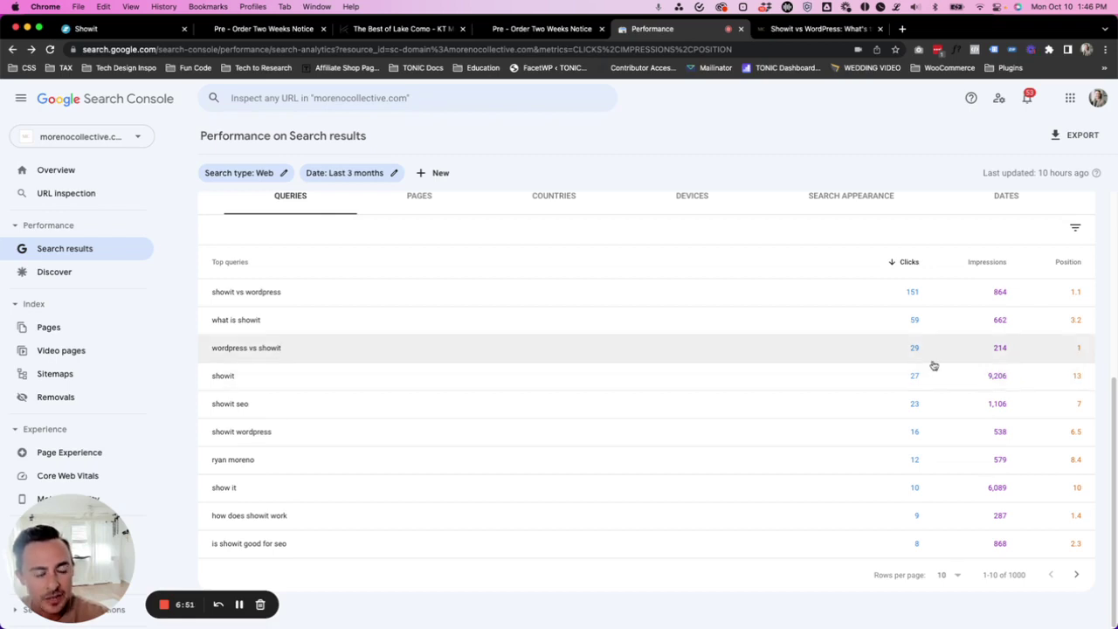
pyautogui.click(502, 378)
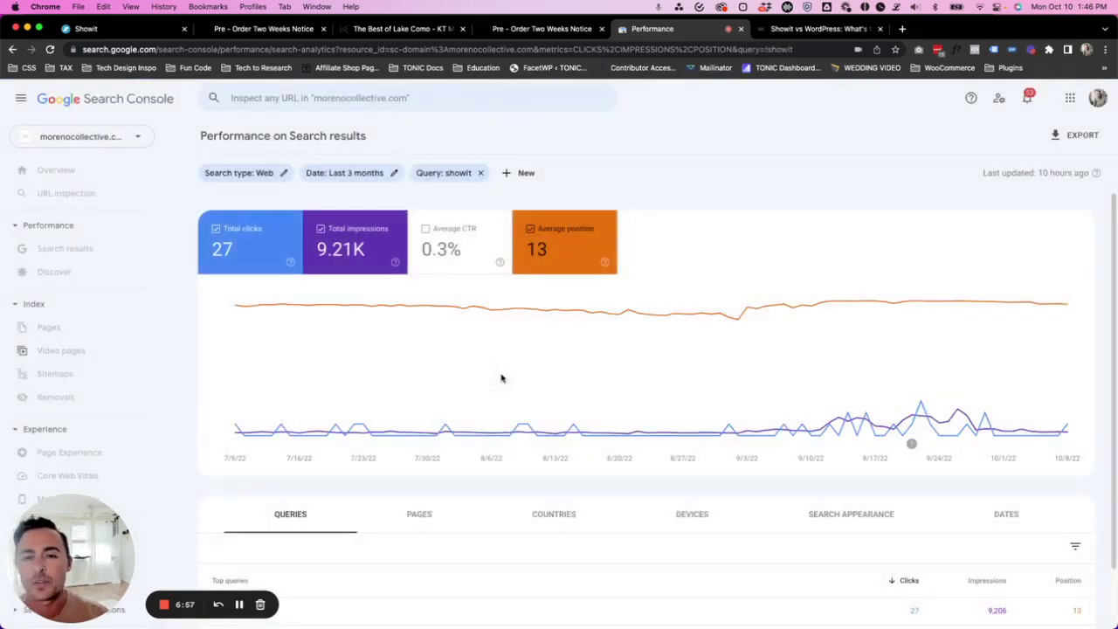
pyautogui.scroll(-2, 511, 380)
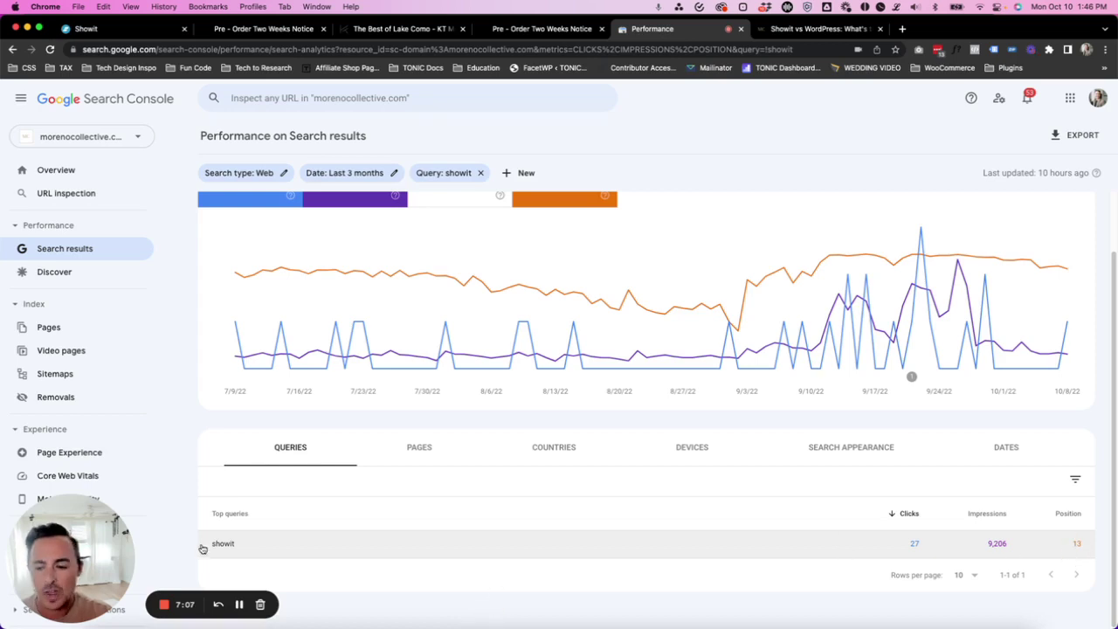
pyautogui.moveTo(247, 547); pyautogui.dragTo(208, 545)
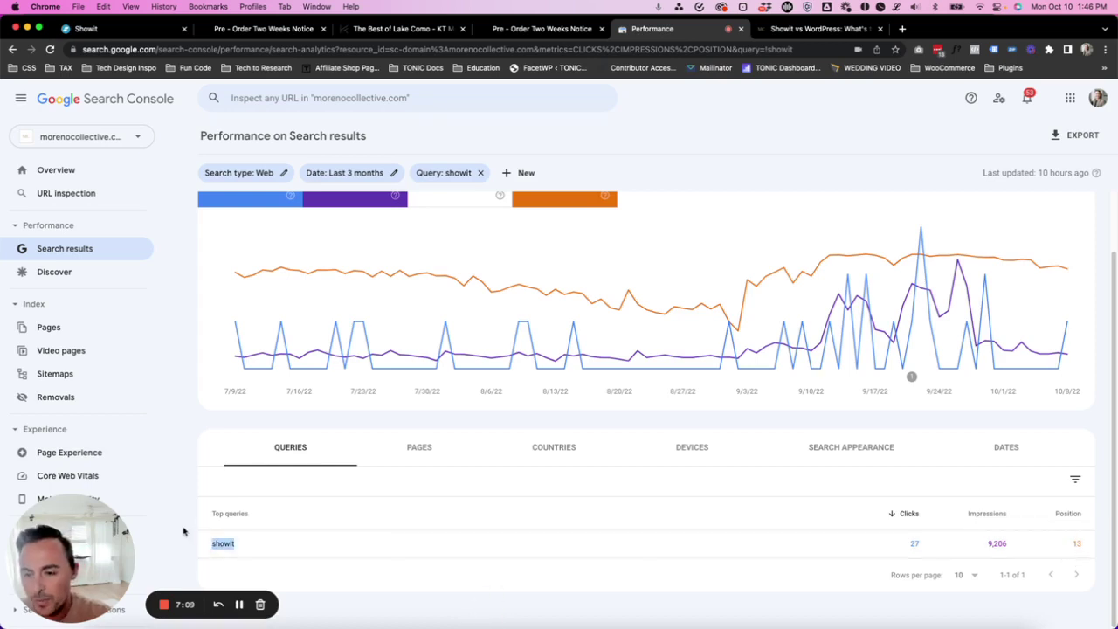
pyautogui.click(186, 533)
# Step: Search Google for 'showit' and scan the first results page
pyautogui.click(817, 29)
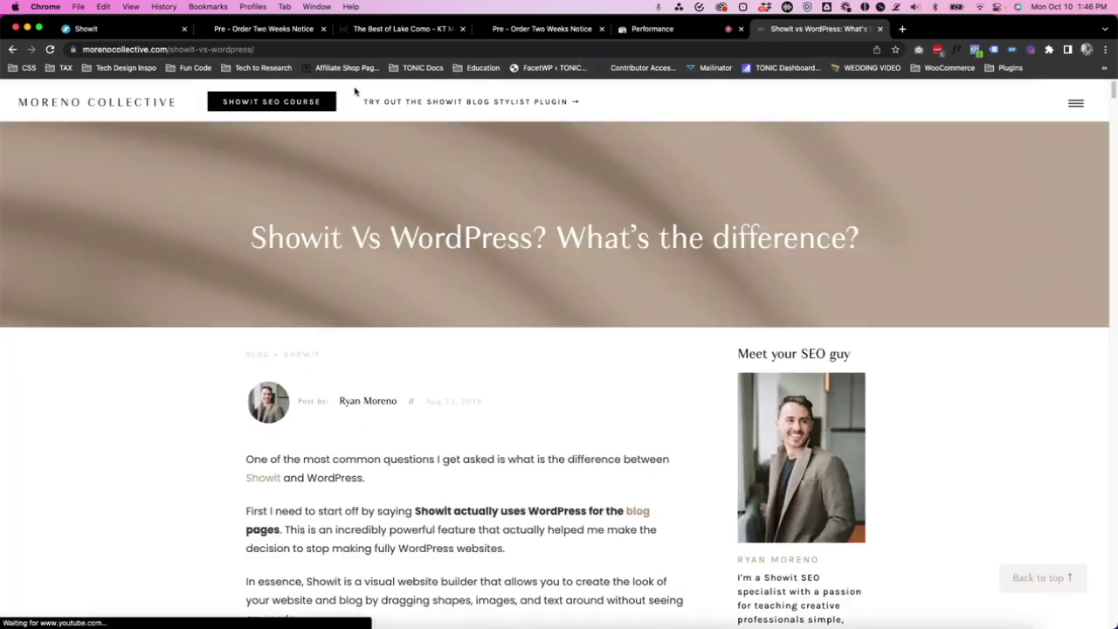
pyautogui.click(12, 49)
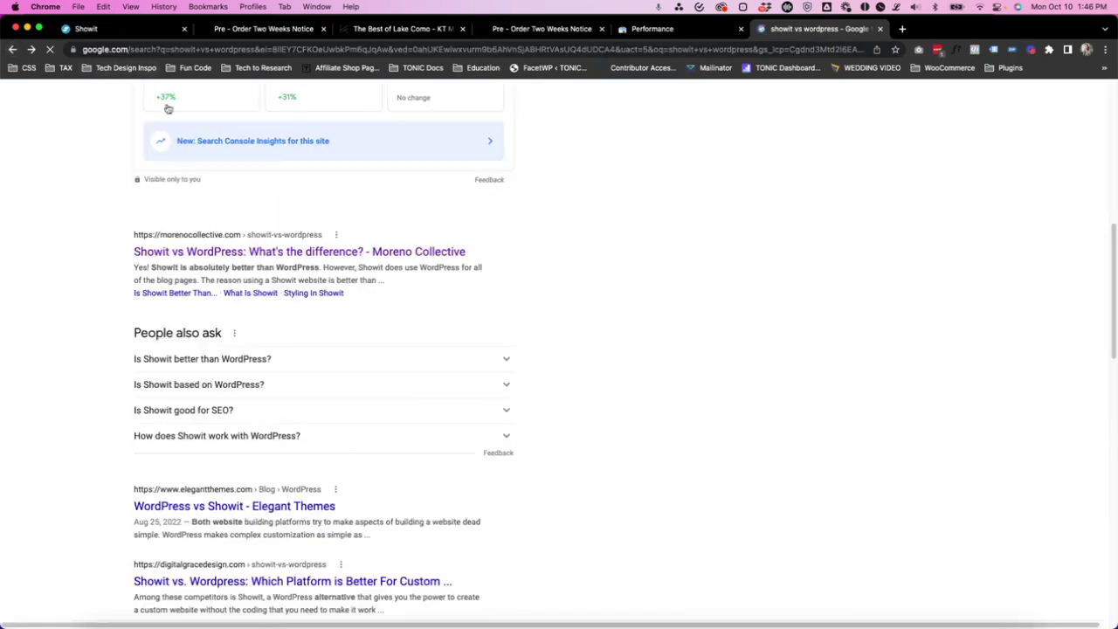
pyautogui.tripleClick(229, 105)
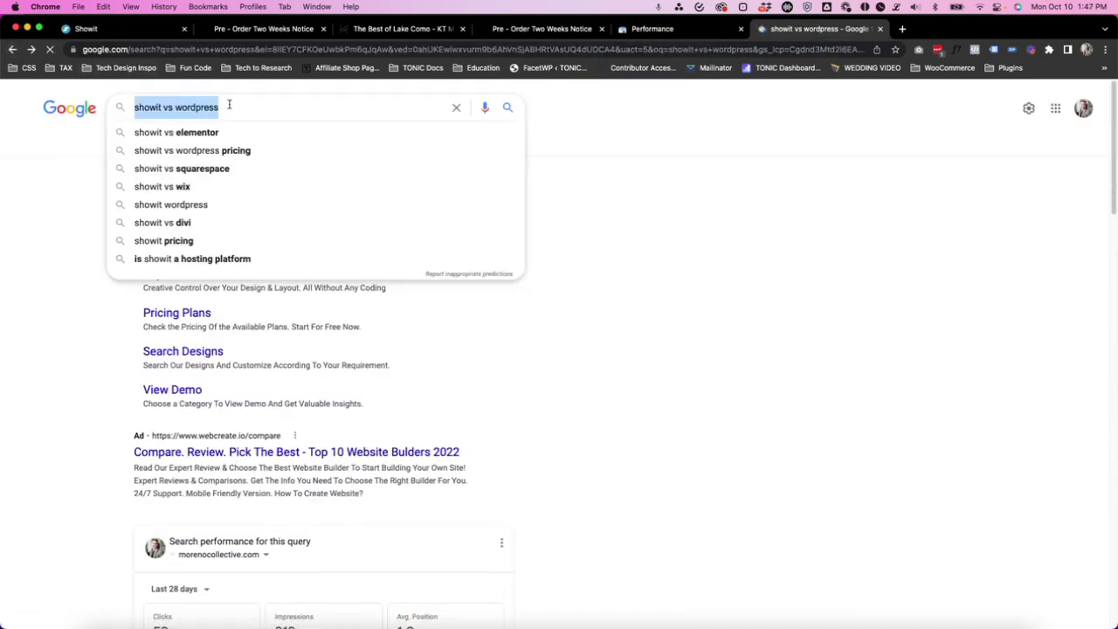
pyautogui.write('showit')
pyautogui.press('Return')
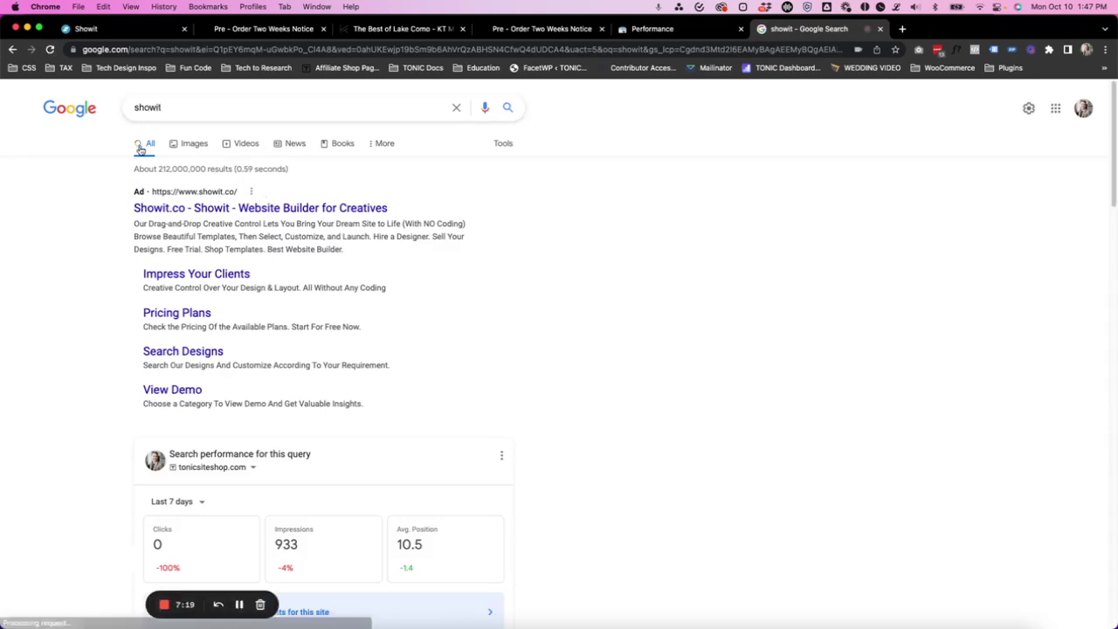
pyautogui.scroll(-3, 72, 205)
pyautogui.scroll(-10, 74, 212)
pyautogui.scroll(-10, 74, 212)
pyautogui.scroll(-6, 74, 213)
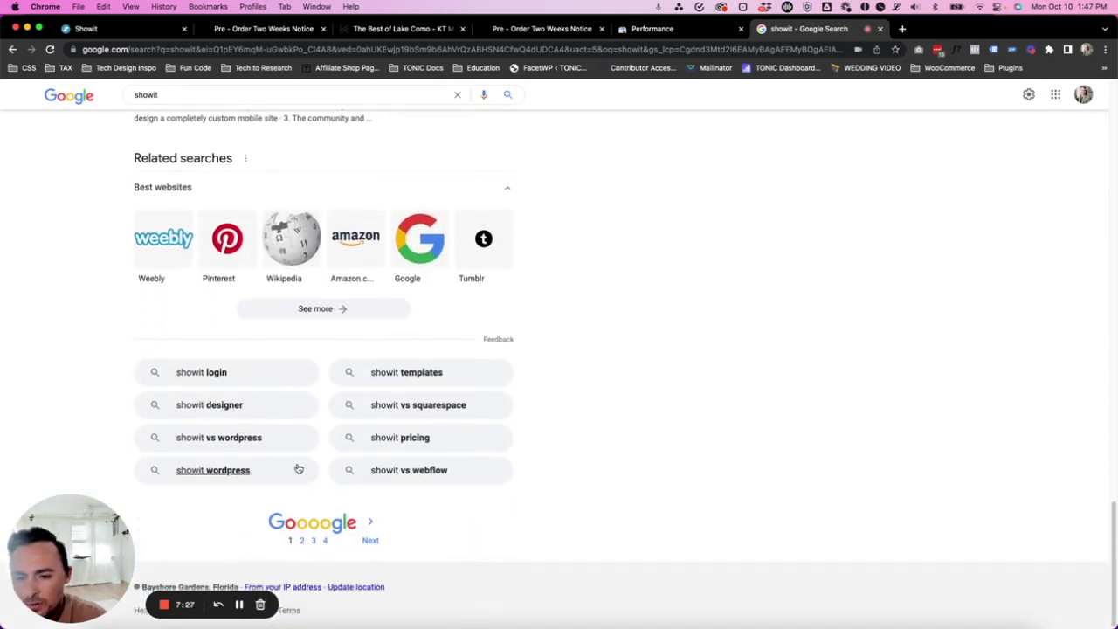
# Step: Check result pages 2 and 3 for the Moreno Collective post
pyautogui.click(371, 535)
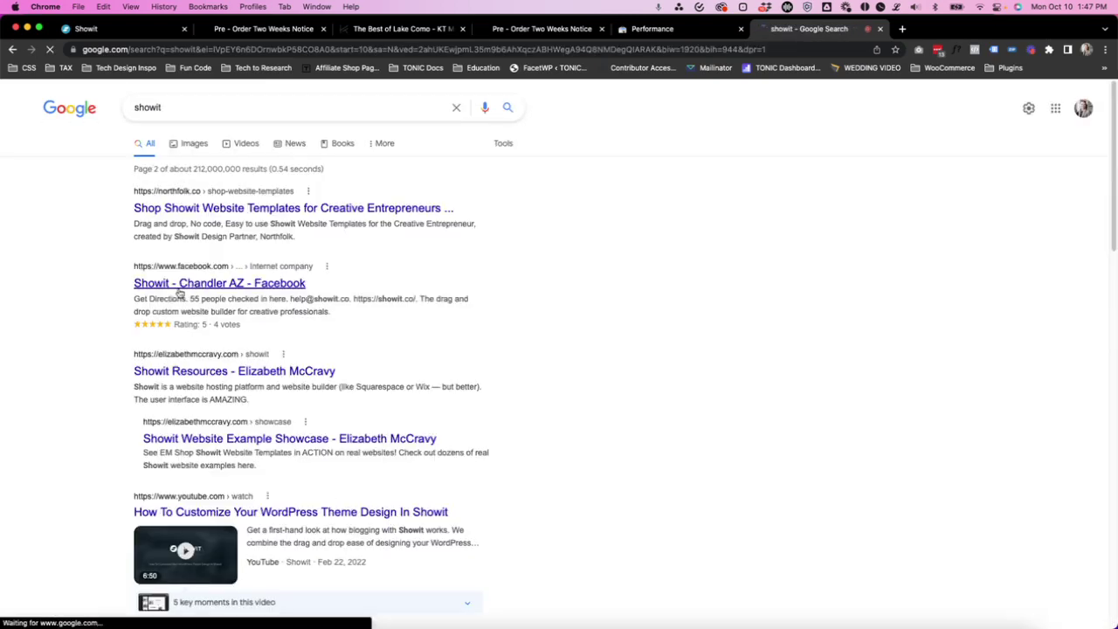
pyautogui.scroll(-1, 249, 192)
pyautogui.scroll(-5, 249, 192)
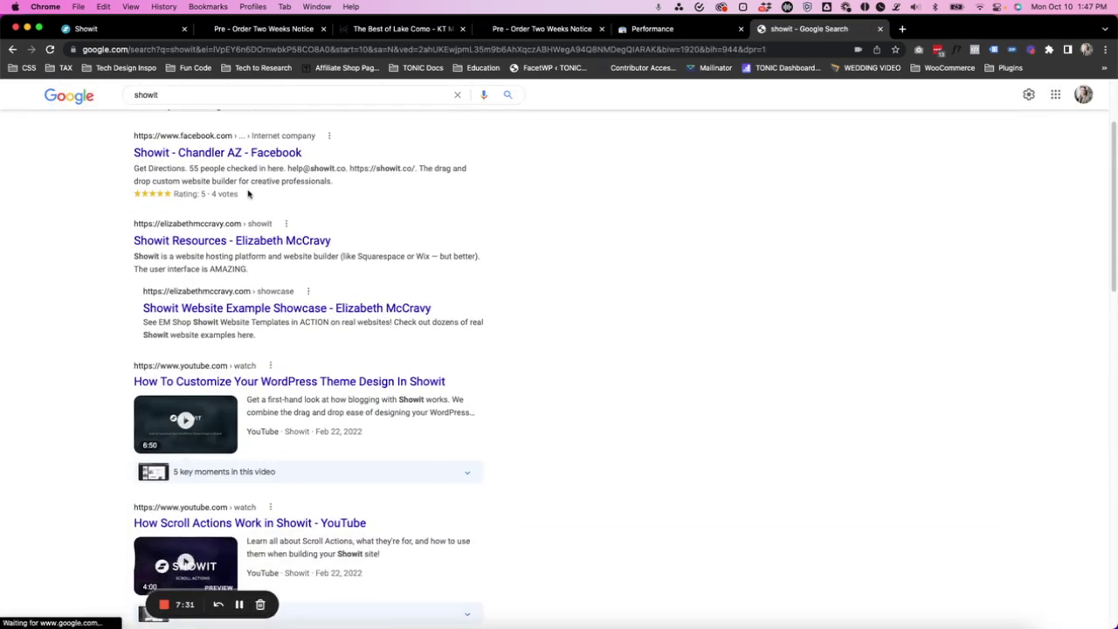
pyautogui.scroll(-4, 249, 194)
pyautogui.scroll(-10, 249, 194)
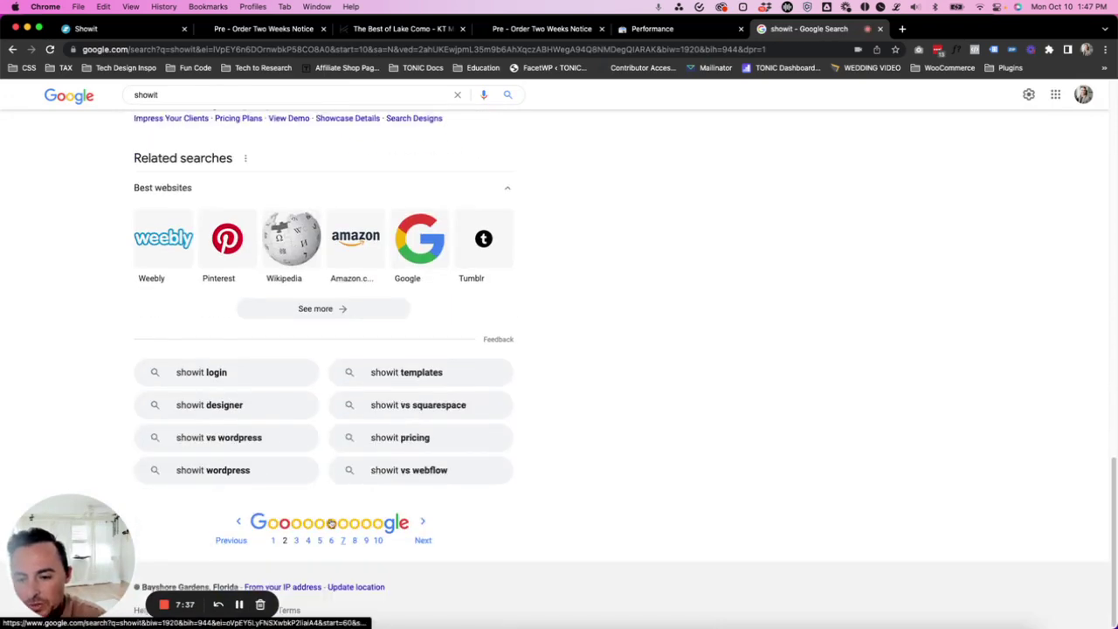
pyautogui.click(297, 541)
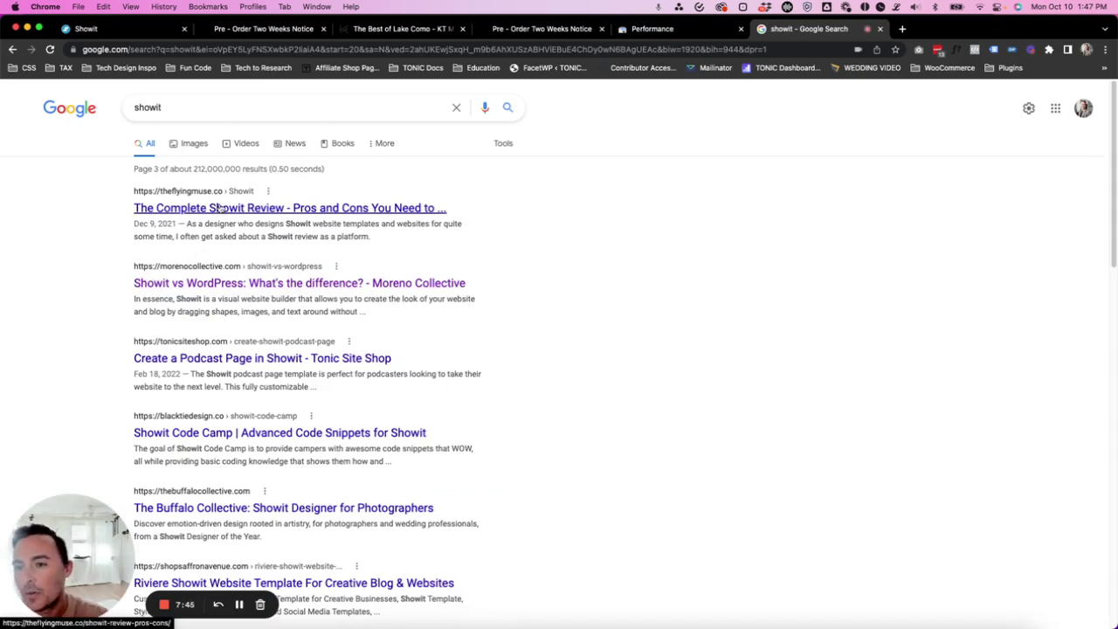
pyautogui.scroll(-15, 218, 208)
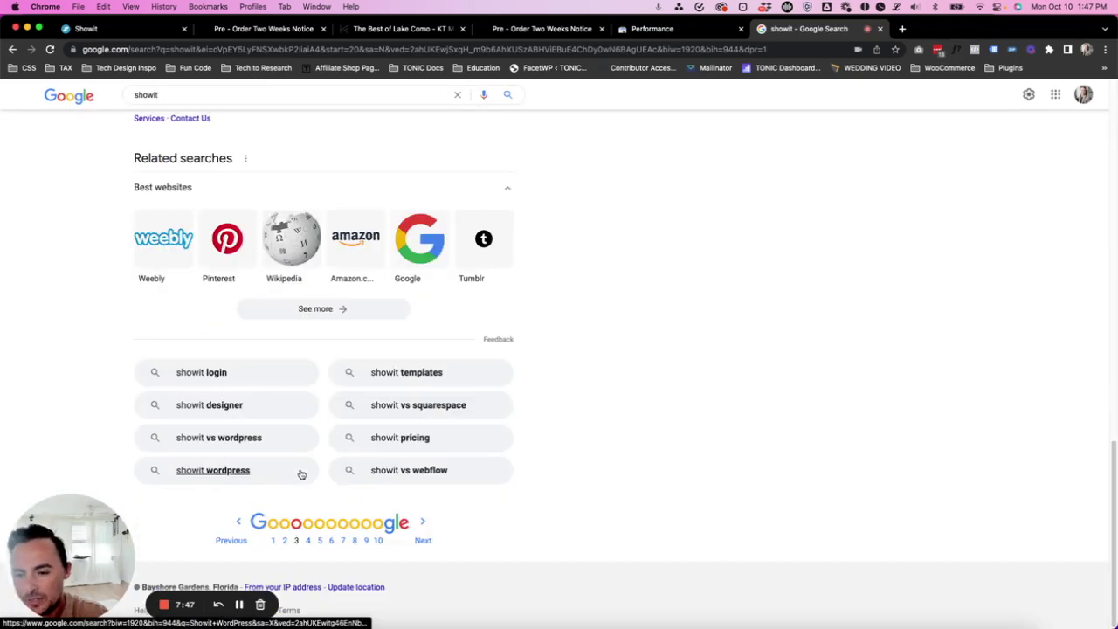
# Step: Go back through pages 2 and 1, then return to the showit-filtered performance report
pyautogui.click(280, 541)
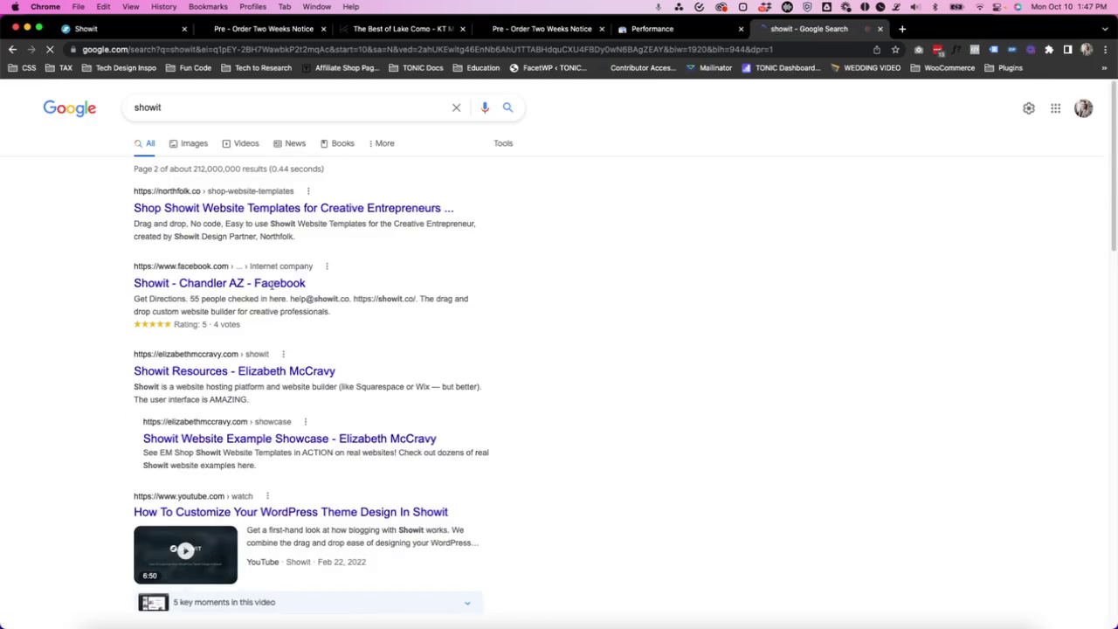
pyautogui.scroll(-8, 212, 376)
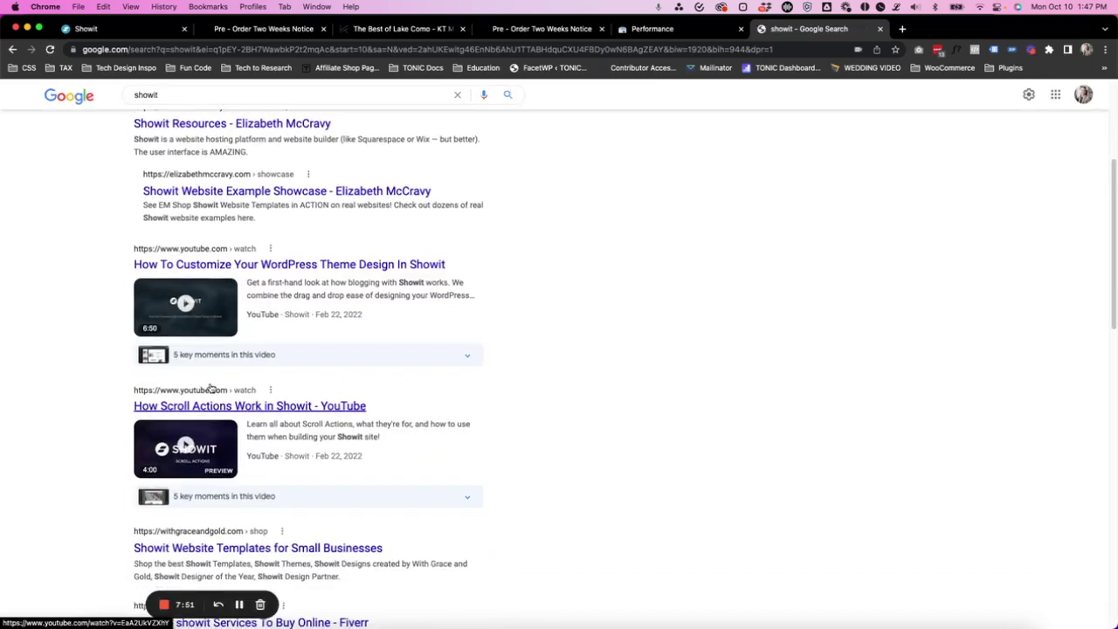
pyautogui.scroll(-1, 213, 383)
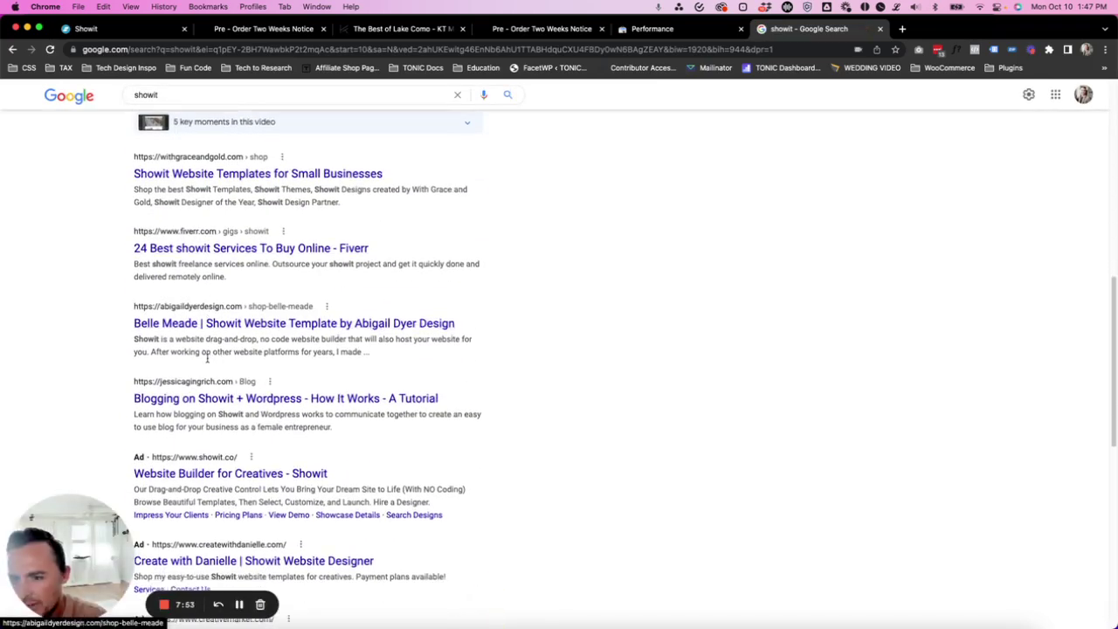
pyautogui.scroll(-7, 231, 478)
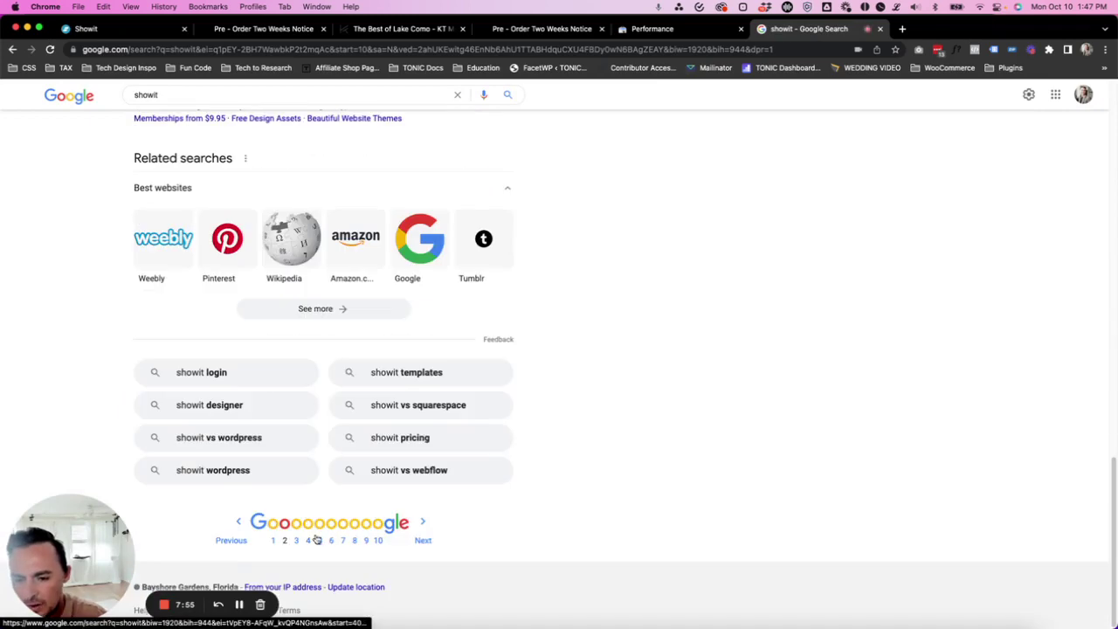
pyautogui.click(273, 541)
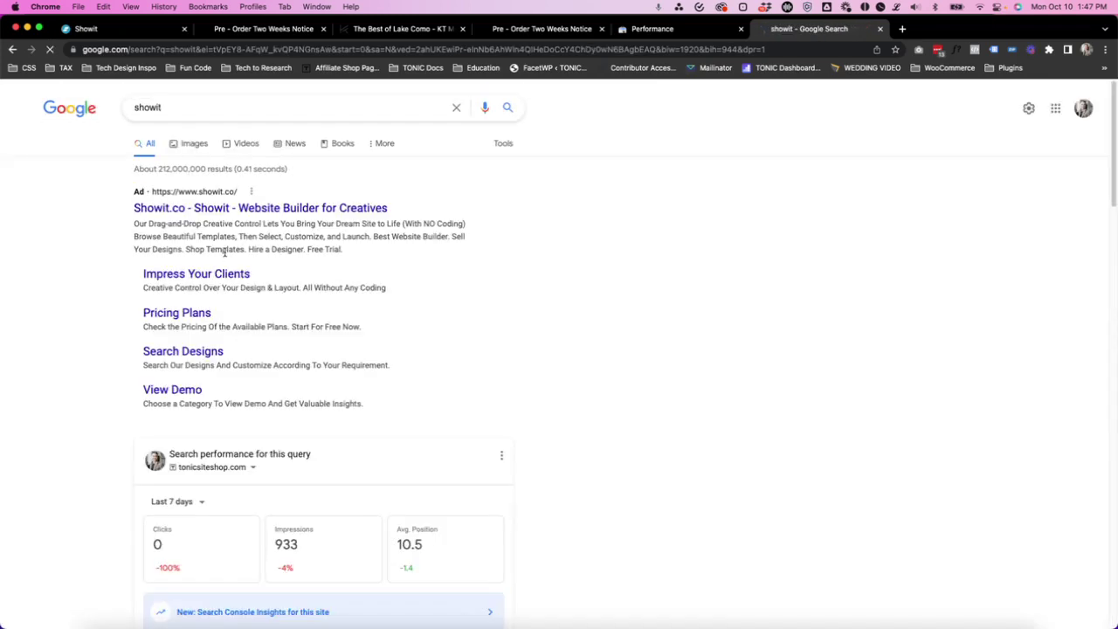
pyautogui.scroll(-3, 228, 258)
pyautogui.scroll(-7, 228, 258)
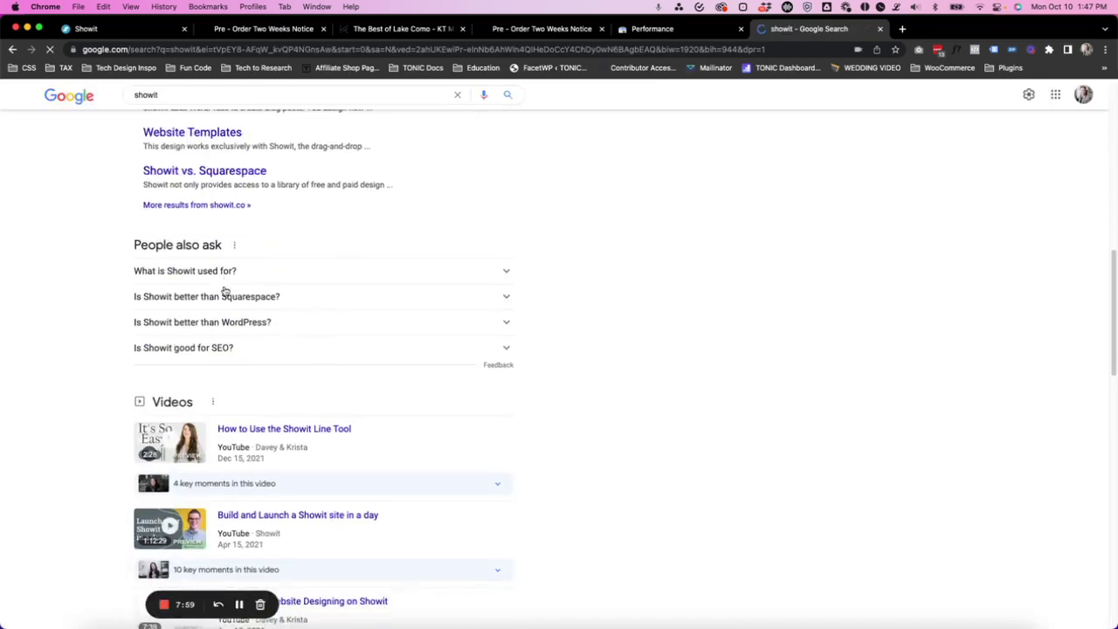
pyautogui.scroll(-7, 224, 292)
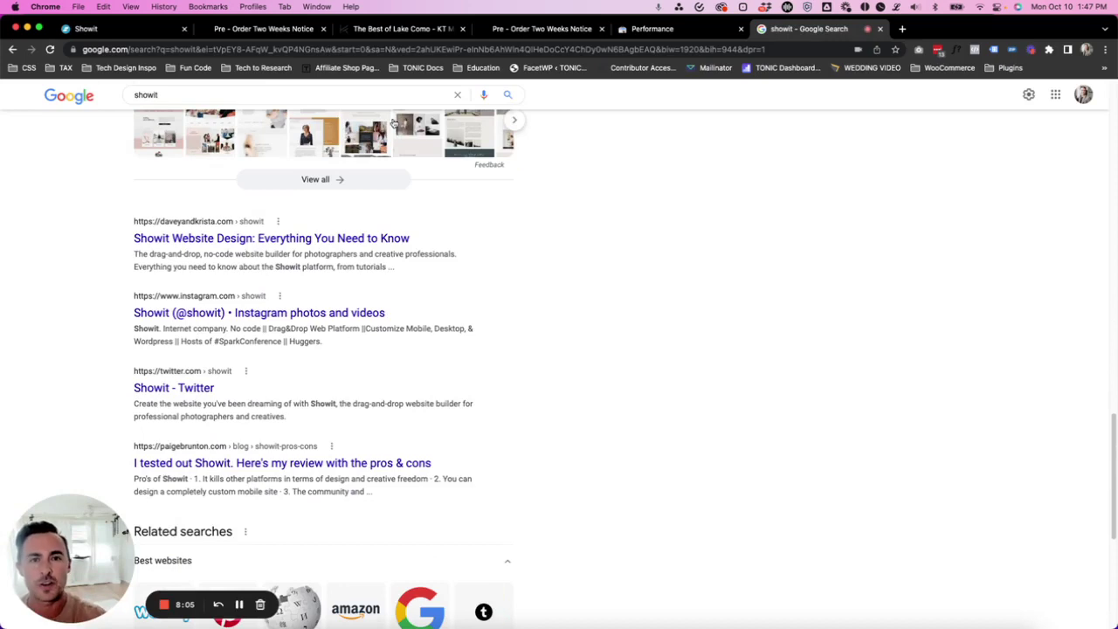
pyautogui.click(682, 31)
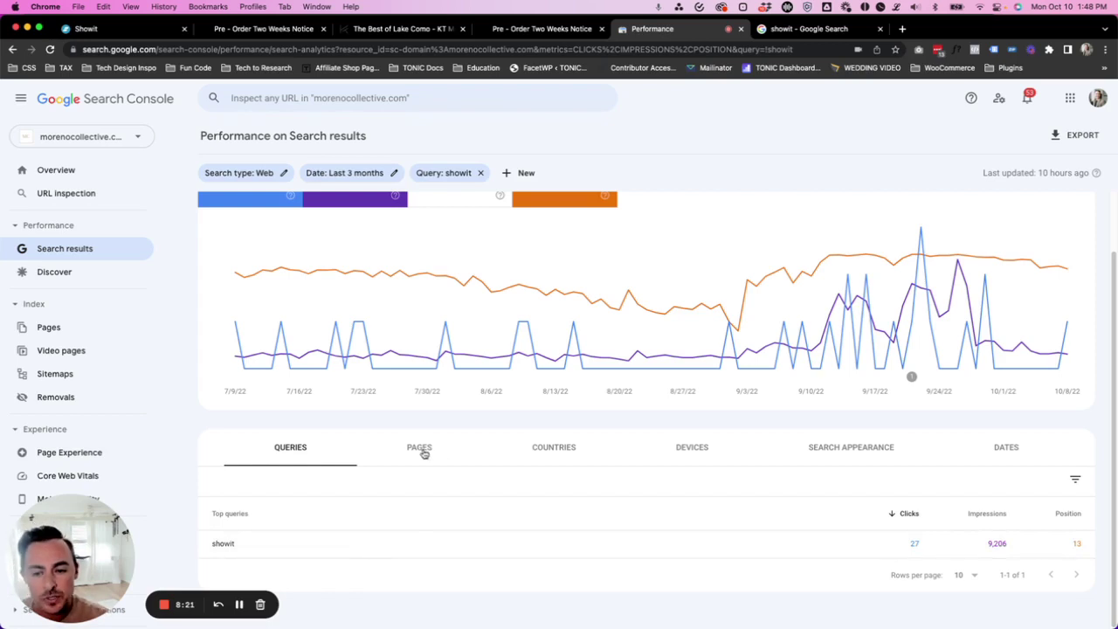
# Step: Break the showit query down by page and select the top showit-vs-wordpress URL (27 clicks, position 12.1)
pyautogui.click(421, 448)
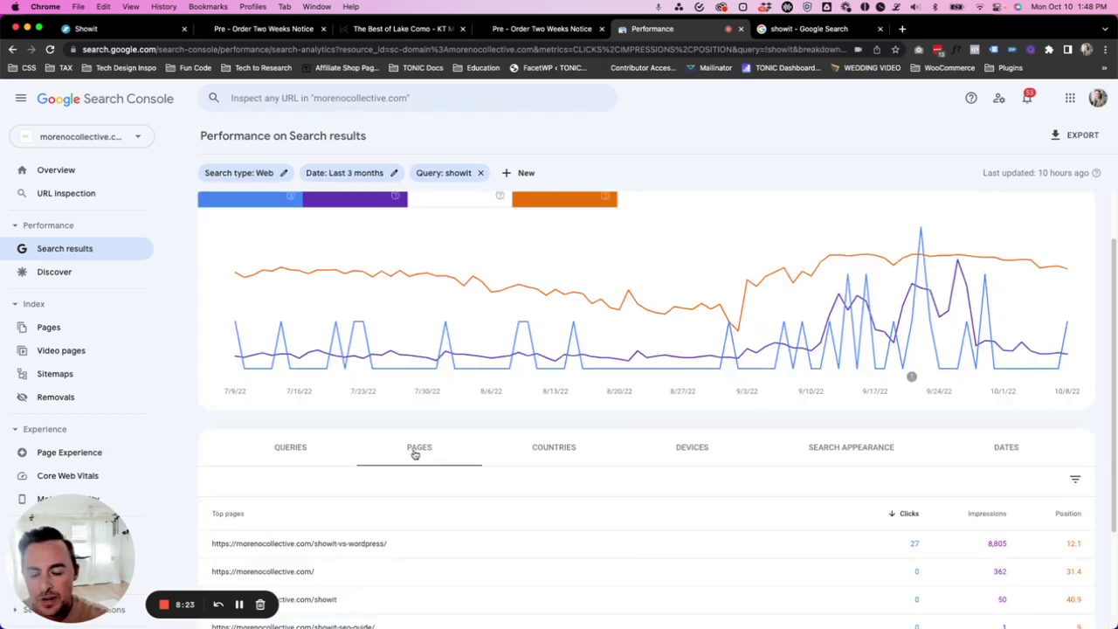
pyautogui.scroll(-3, 416, 452)
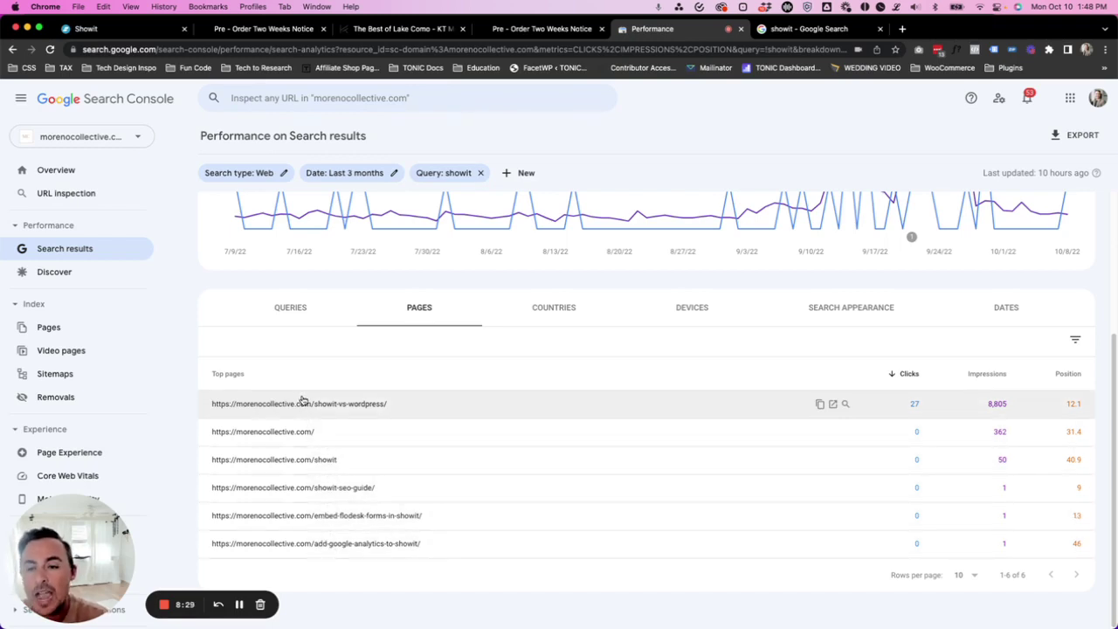
pyautogui.click(290, 307)
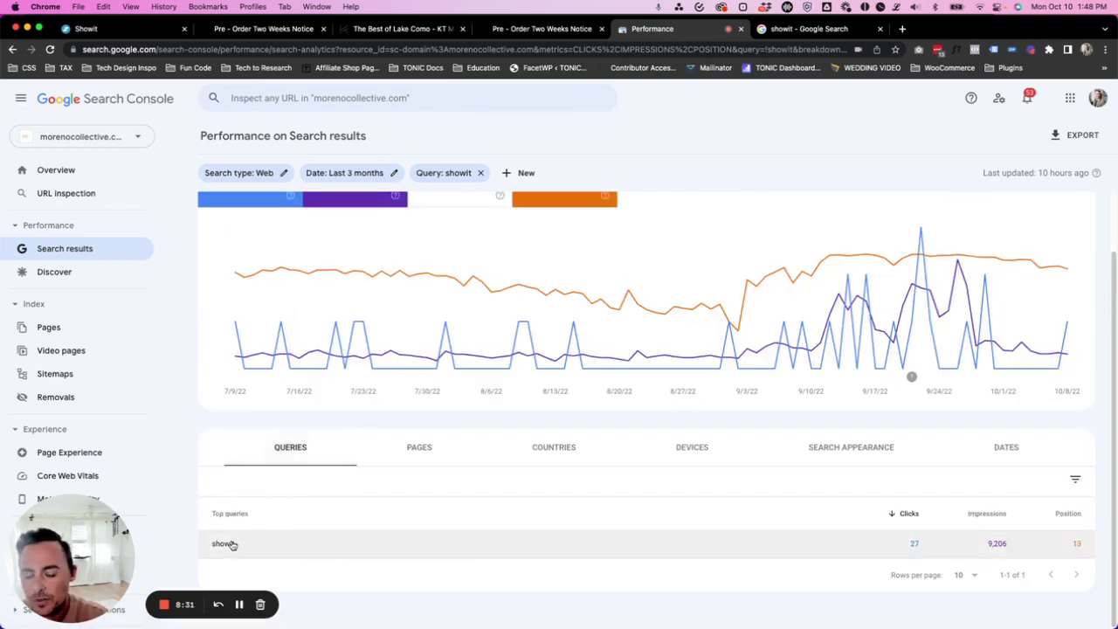
pyautogui.click(399, 456)
pyautogui.scroll(-3, 395, 457)
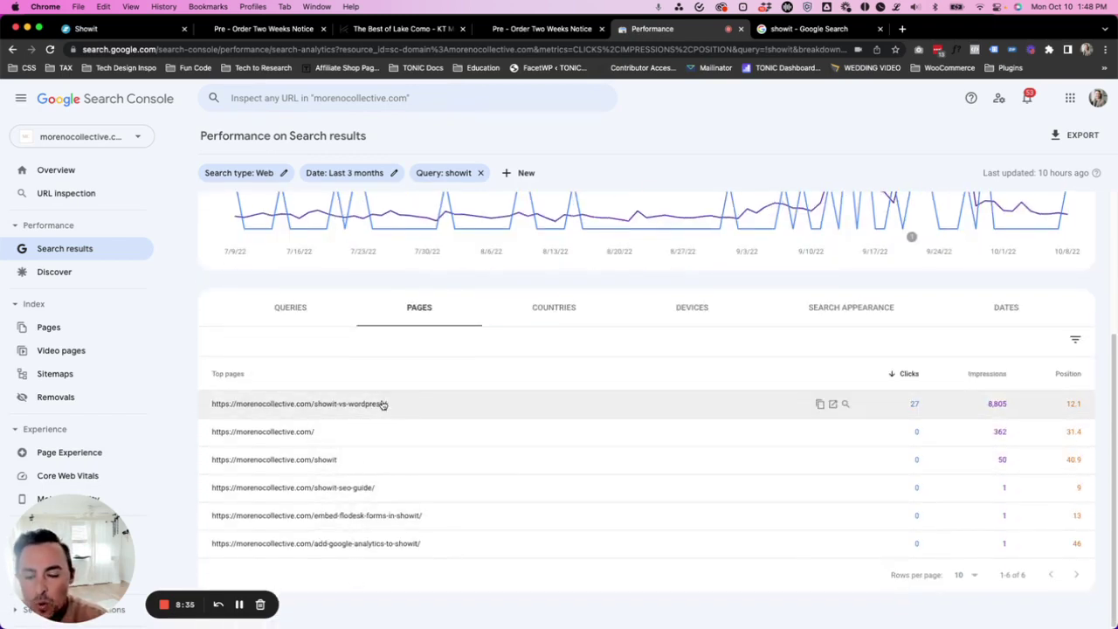
pyautogui.moveTo(387, 405); pyautogui.dragTo(207, 408)
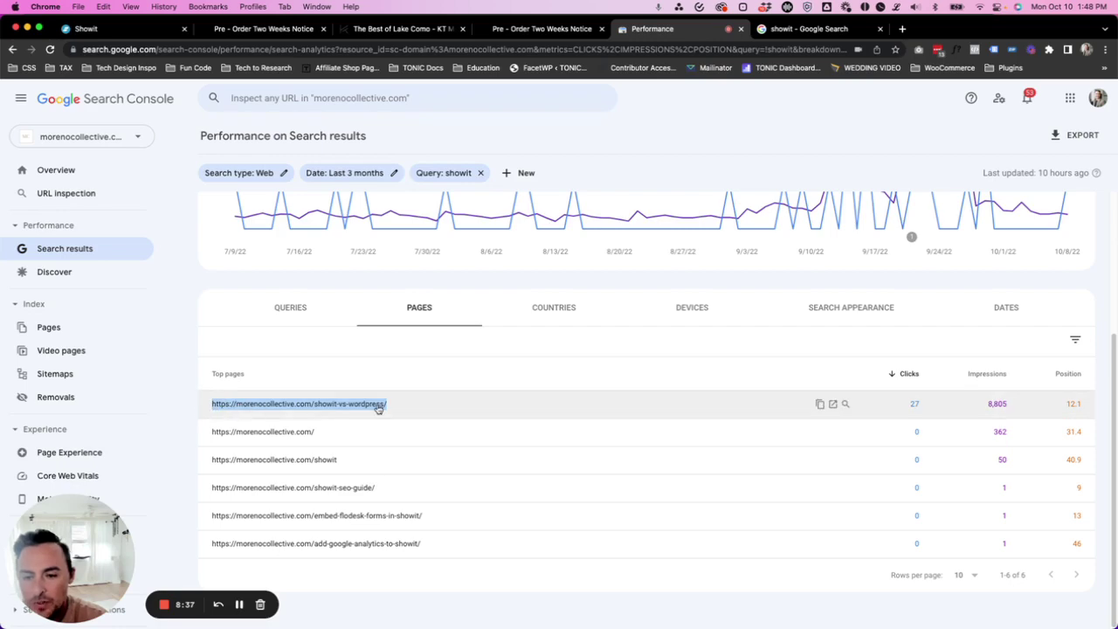
# Step: Go to page 3 of the showit results and open the Moreno Collective 'Showit Vs WordPress? What's the difference?' article
pyautogui.click(812, 32)
pyautogui.scroll(-5, 418, 297)
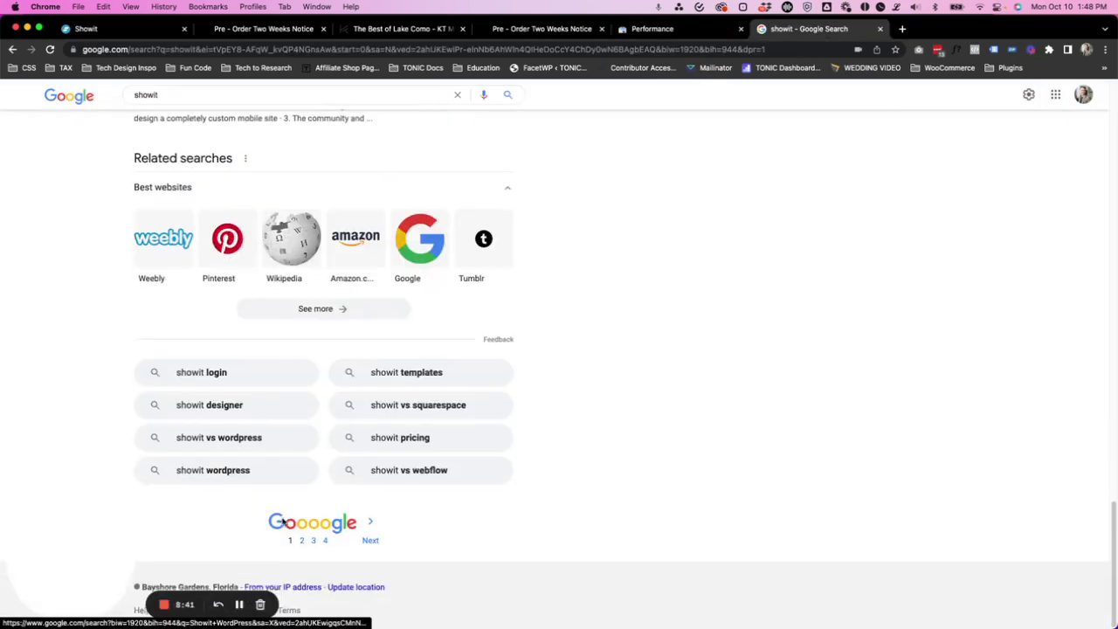
pyautogui.click(319, 540)
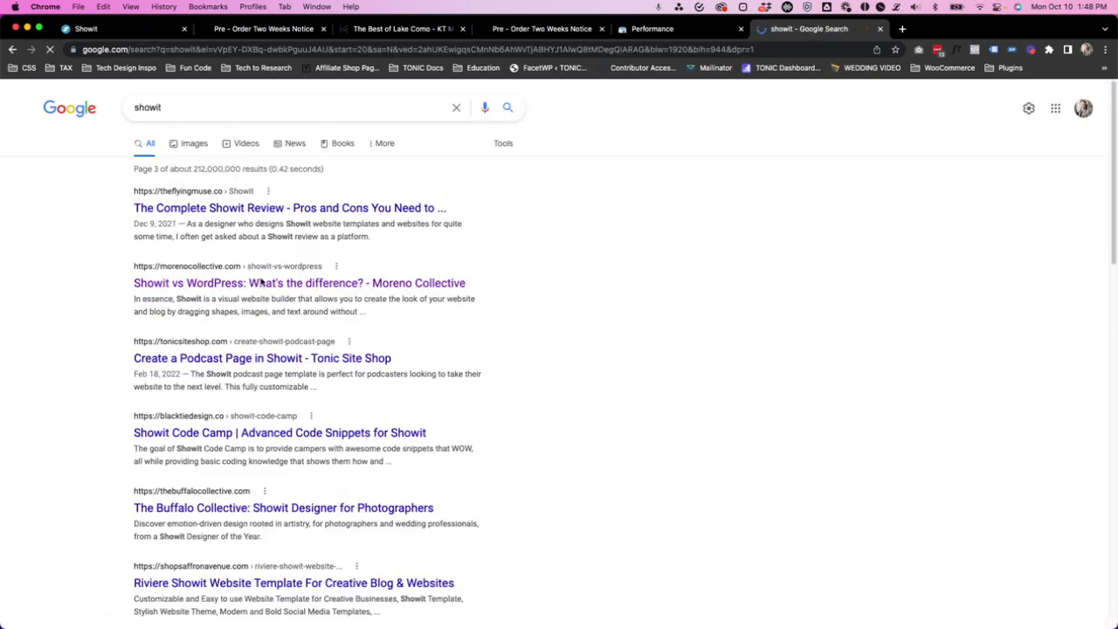
pyautogui.click(676, 35)
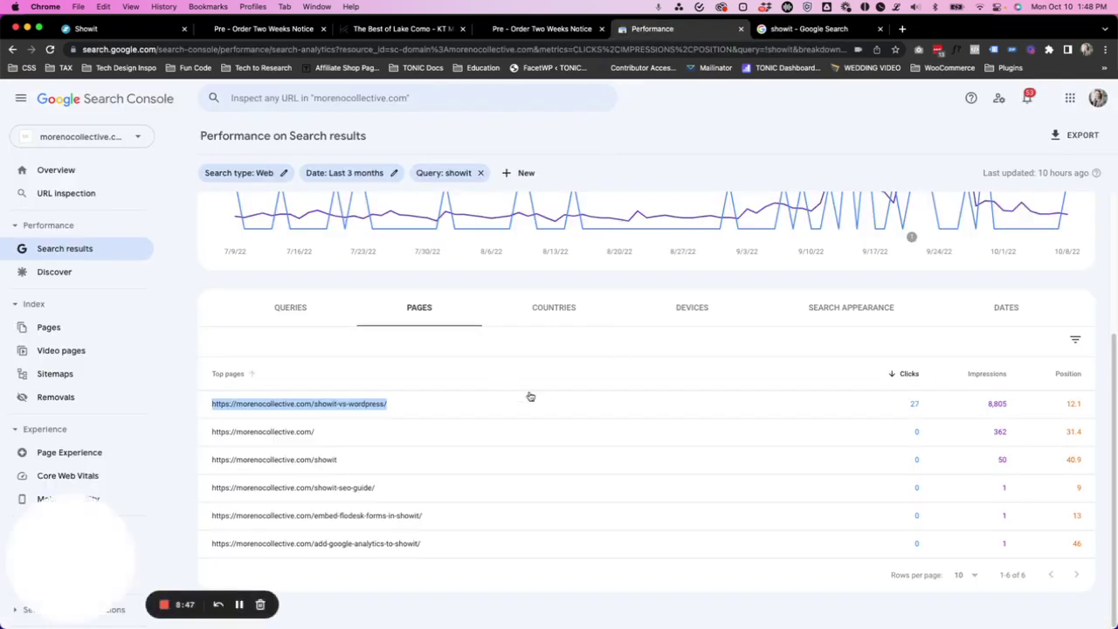
pyautogui.click(808, 29)
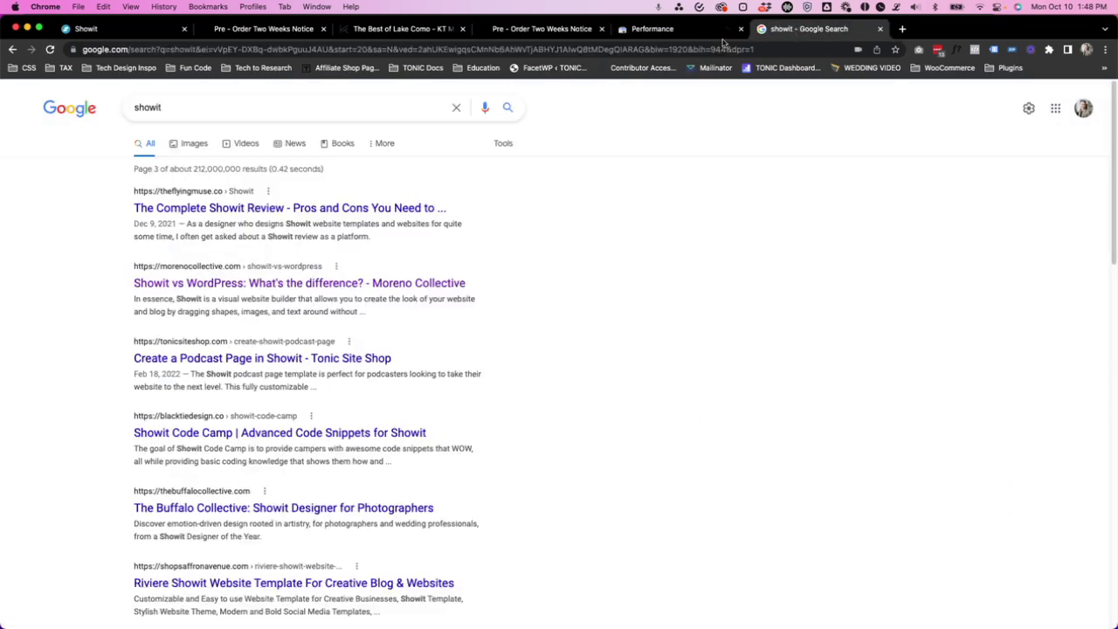
pyautogui.click(234, 285)
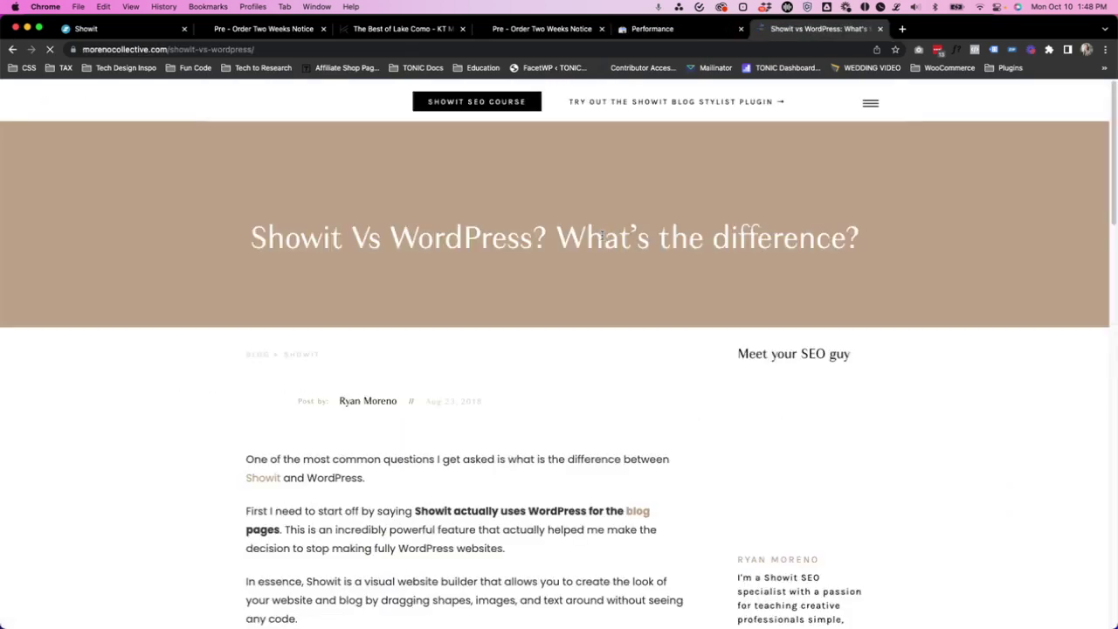
# Step: Find 'showit' in the article text (96 matches) and select the Showit Vs WordPress title
pyautogui.scroll(-3, 601, 231)
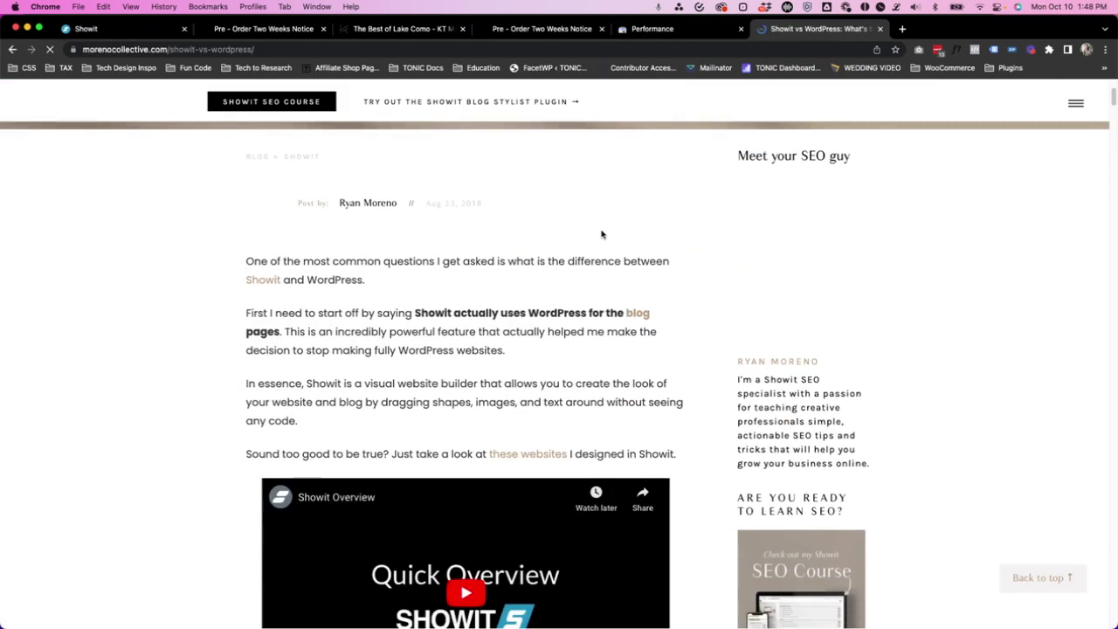
pyautogui.press('super+f')
pyautogui.write('showit')
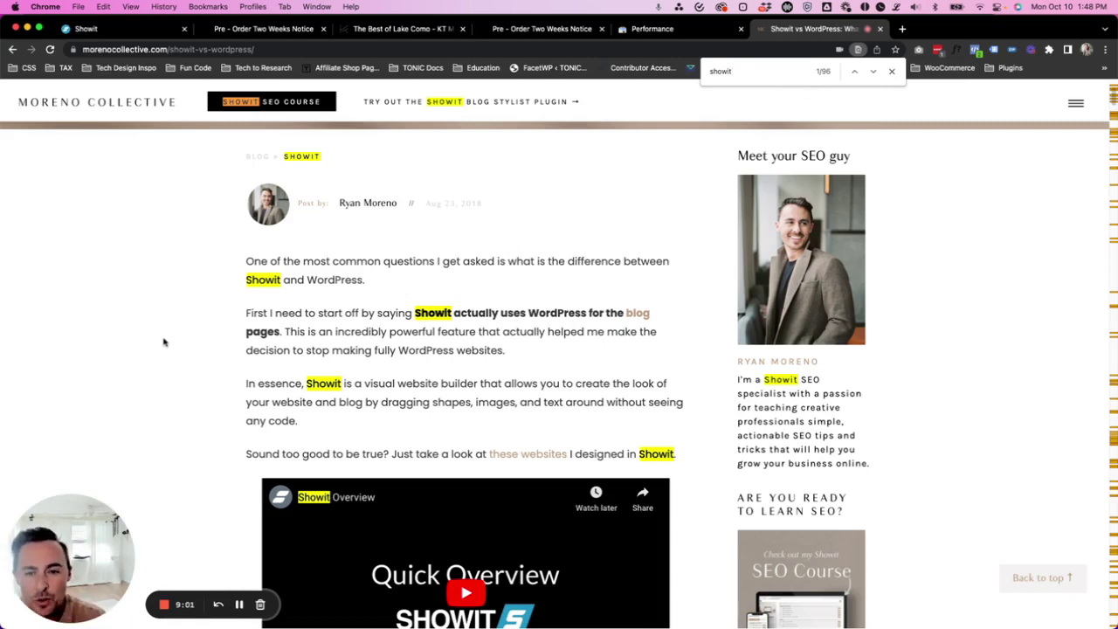
pyautogui.scroll(-1, 163, 343)
pyautogui.scroll(5, 163, 343)
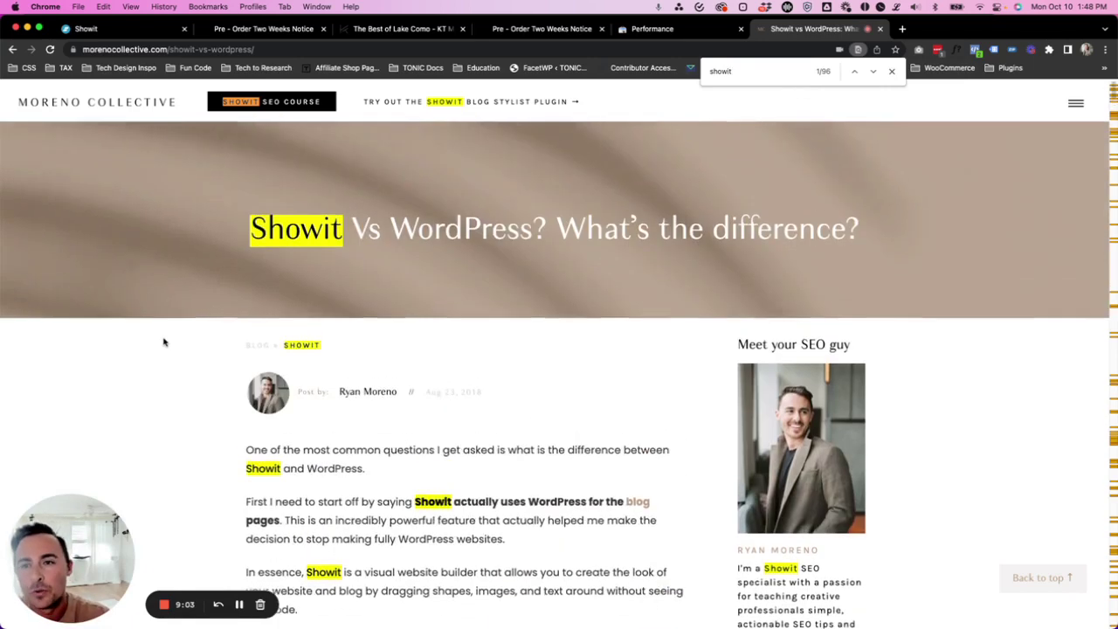
pyautogui.moveTo(251, 234); pyautogui.dragTo(533, 231)
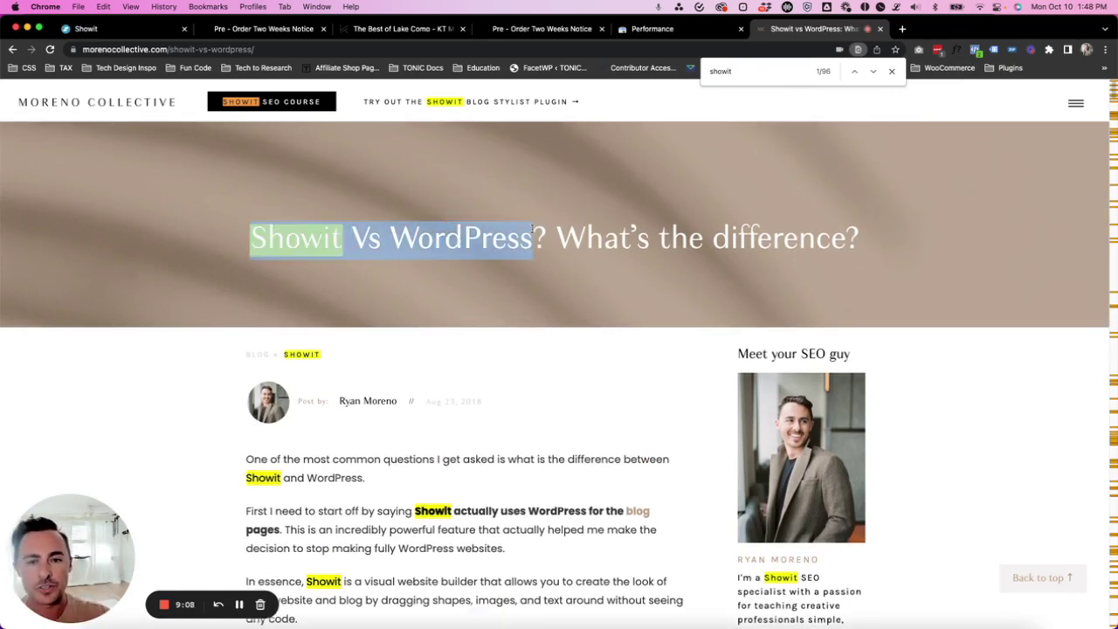
# Step: Copy the morenocollective.com/showit URL from the showit page breakdown and select the article's address bar
pyautogui.click(656, 28)
pyautogui.click(290, 308)
pyautogui.click(419, 448)
pyautogui.scroll(-3, 337, 324)
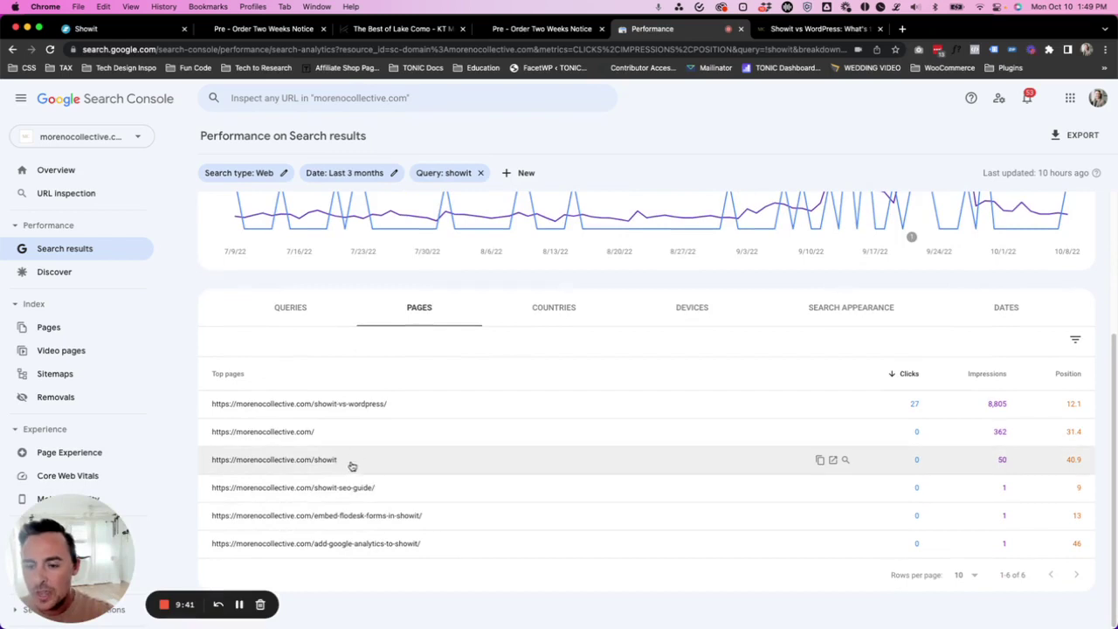
pyautogui.moveTo(354, 465); pyautogui.dragTo(204, 469)
pyautogui.press('super+c')
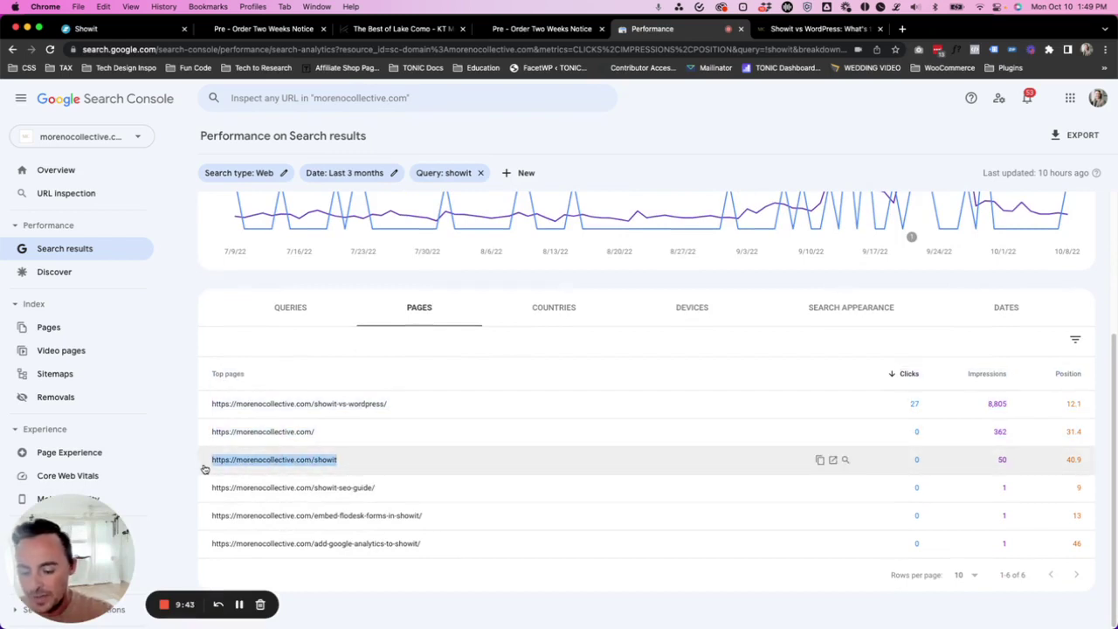
pyautogui.click(202, 470)
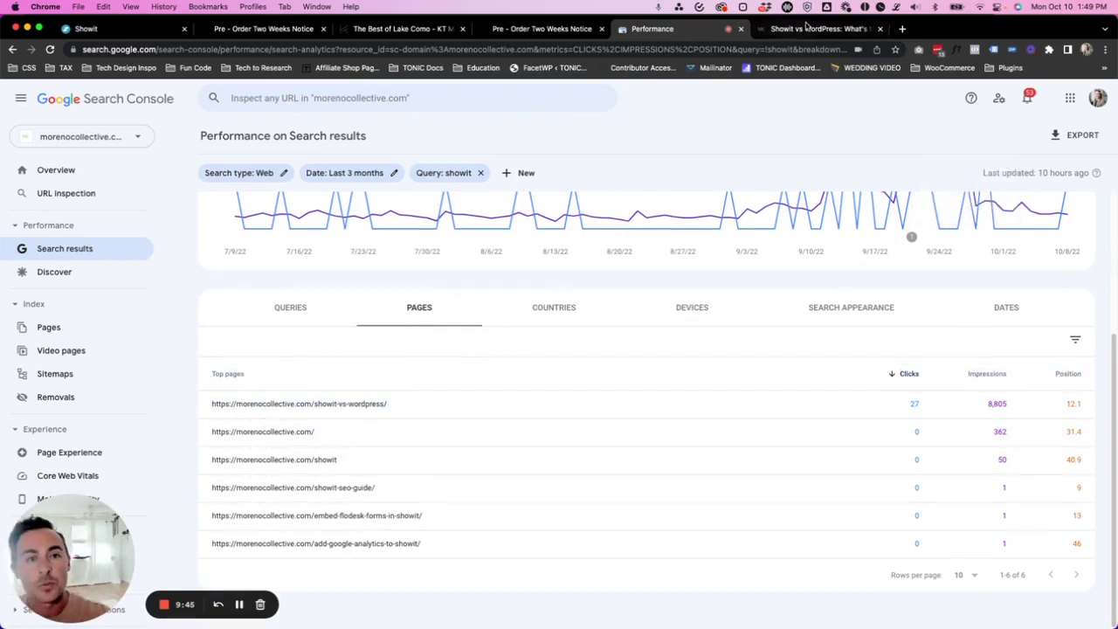
pyautogui.click(802, 31)
pyautogui.click(284, 50)
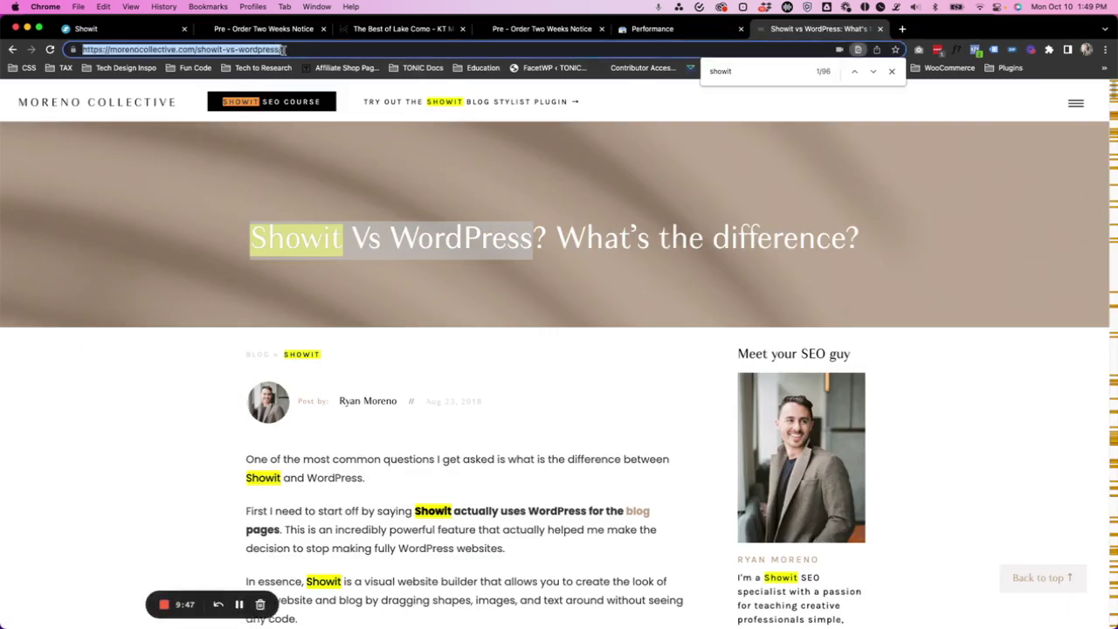
# Step: Load the pasted /showit URL and read through the What is Showit page
pyautogui.press('super+v')
pyautogui.press('Return')
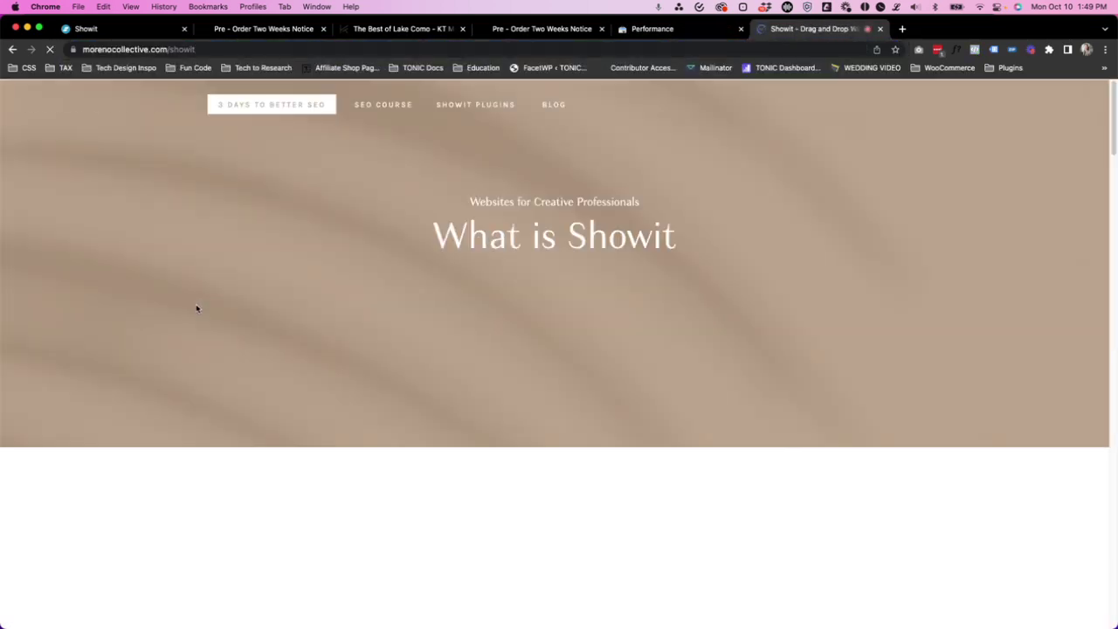
pyautogui.scroll(-6, 197, 306)
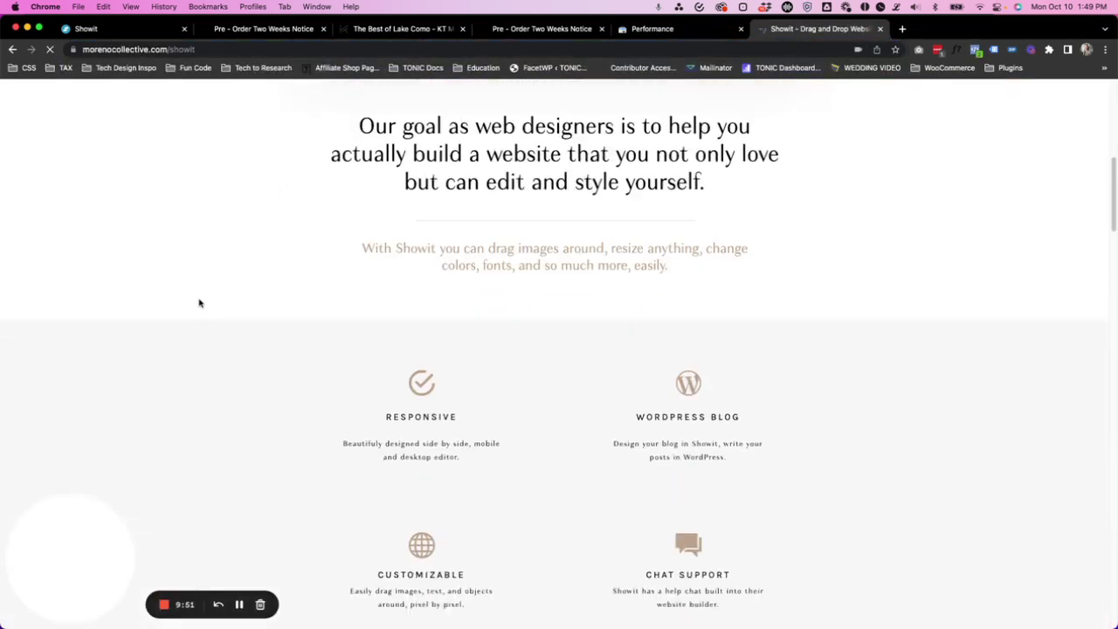
pyautogui.scroll(-3, 198, 303)
pyautogui.scroll(-5, 198, 304)
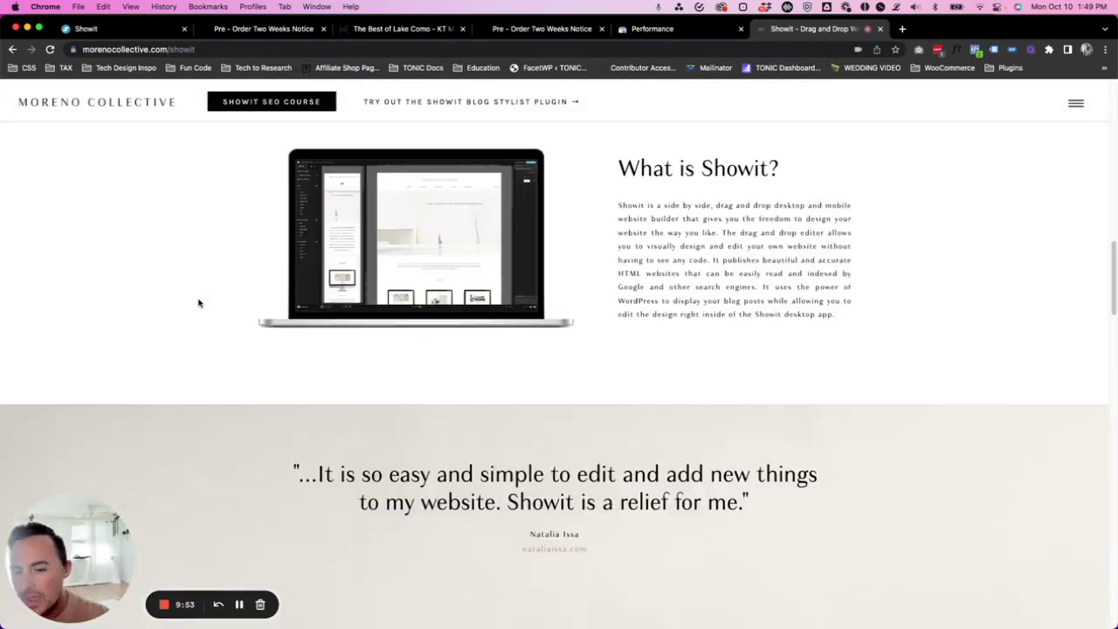
pyautogui.scroll(-5, 198, 303)
pyautogui.scroll(-5, 198, 303)
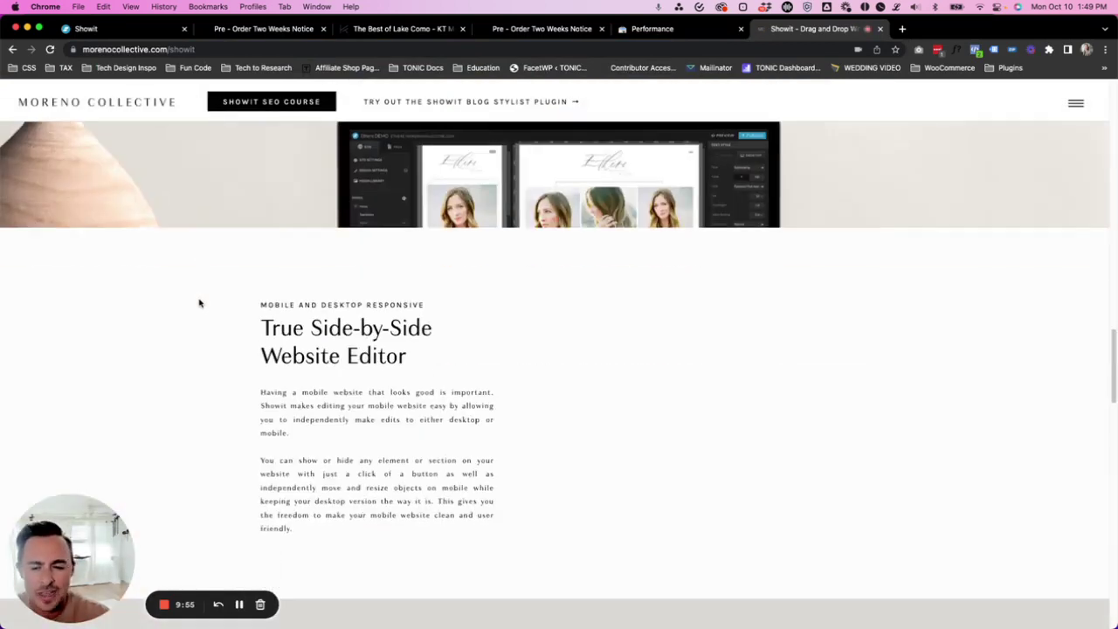
pyautogui.scroll(-10, 199, 303)
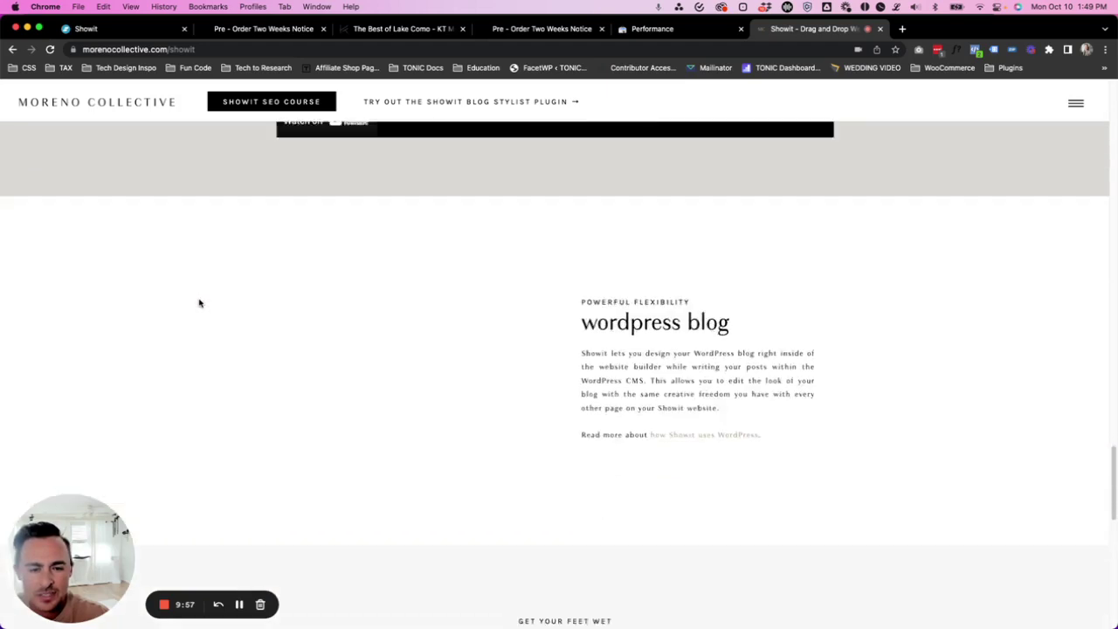
pyautogui.scroll(-1, 198, 304)
pyautogui.scroll(2, 198, 303)
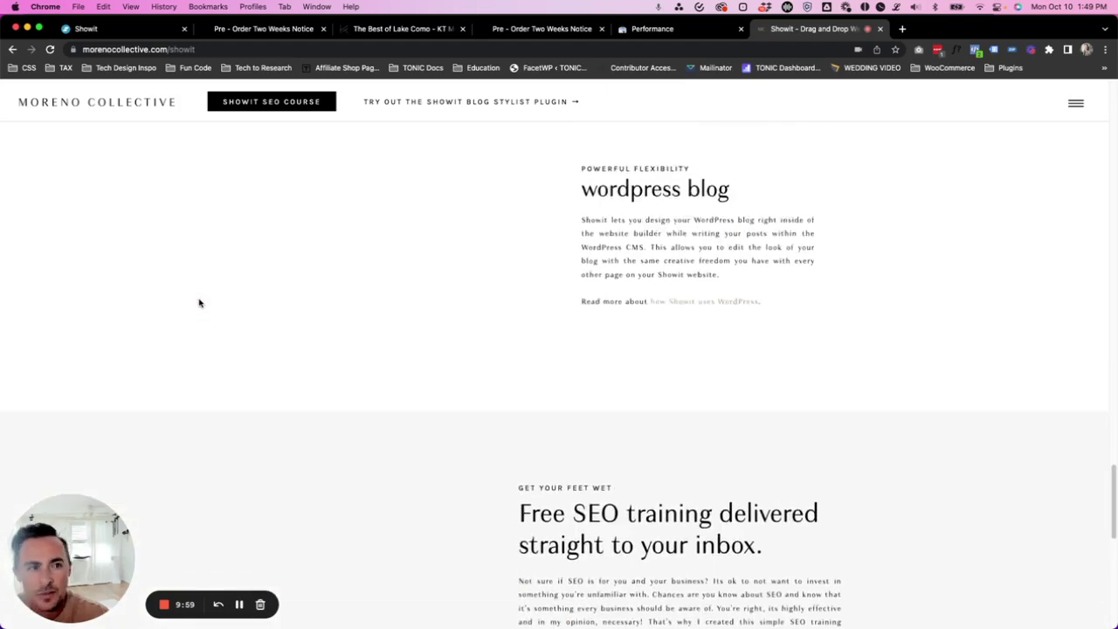
pyautogui.scroll(5, 399, 225)
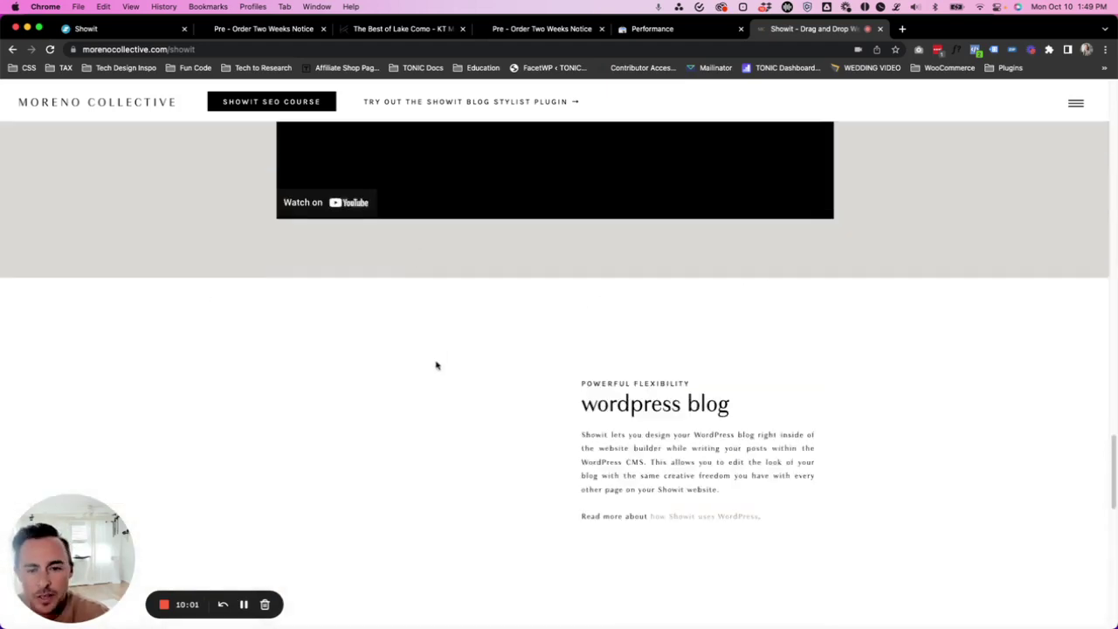
pyautogui.scroll(-10, 435, 365)
pyautogui.scroll(15, 433, 364)
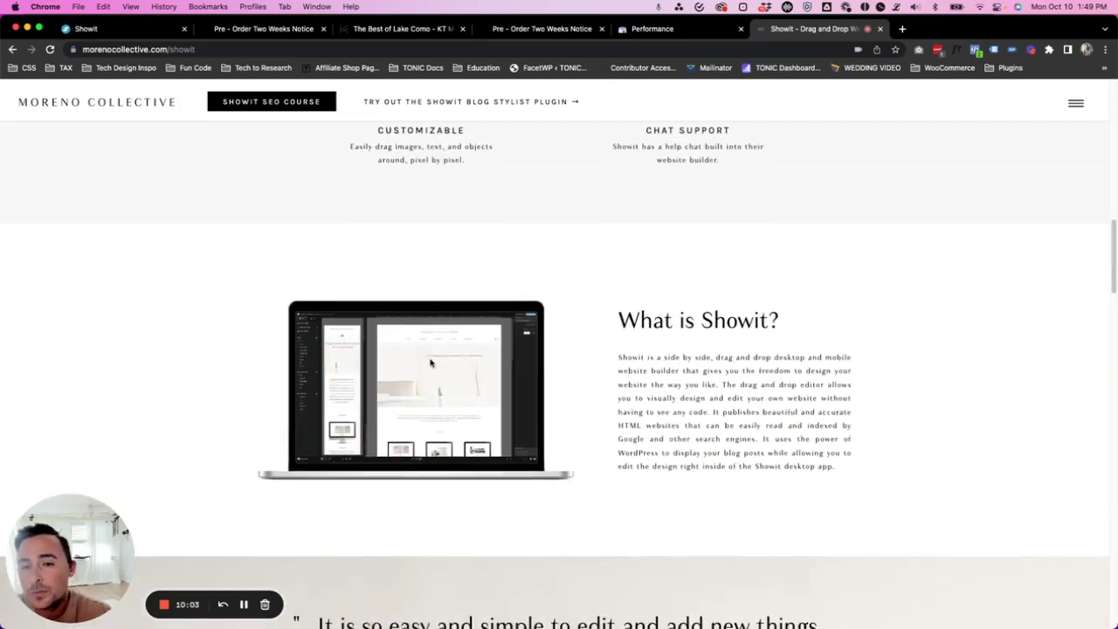
pyautogui.scroll(15, 430, 364)
pyautogui.scroll(-14, 430, 364)
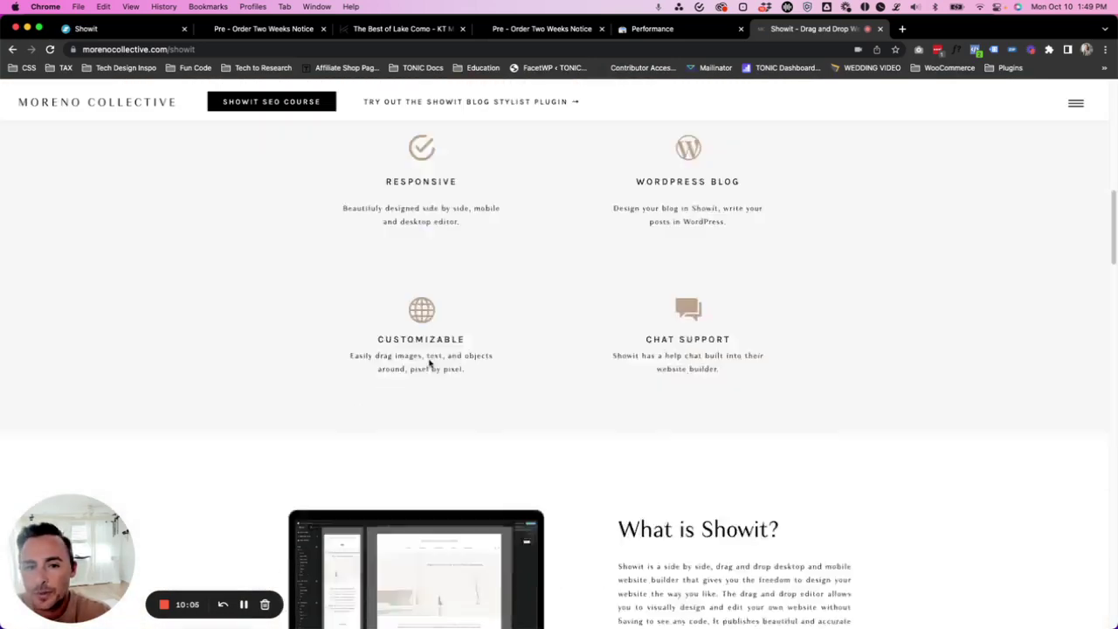
pyautogui.scroll(-10, 429, 363)
pyautogui.scroll(3, 423, 365)
pyautogui.scroll(1, 423, 365)
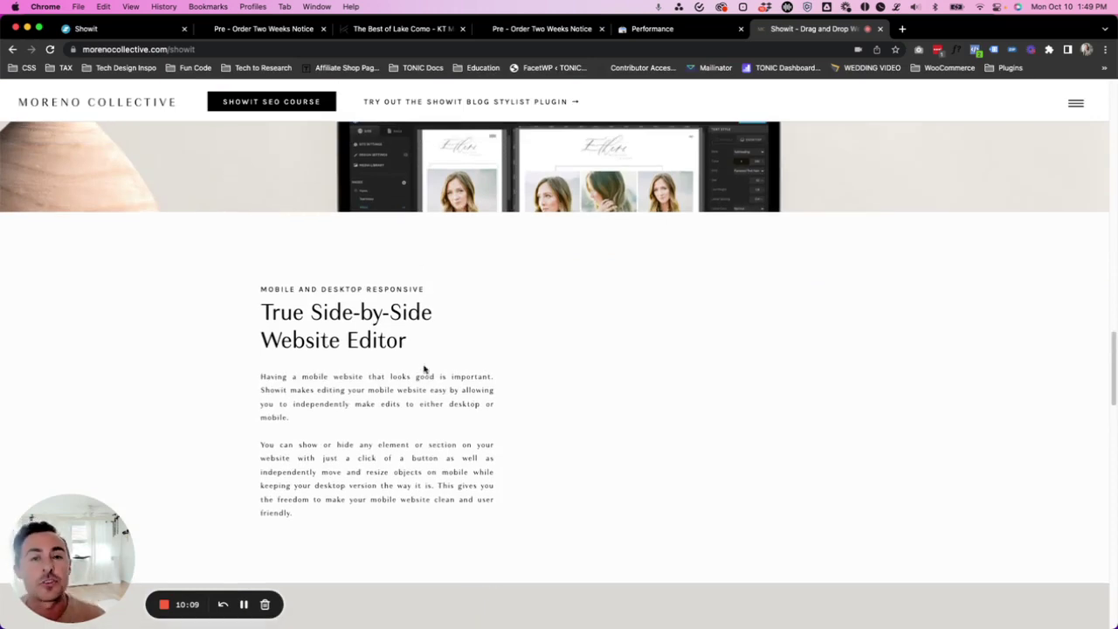
# Step: Return to Search Console's showit report and show its queries breakdown
pyautogui.click(219, 48)
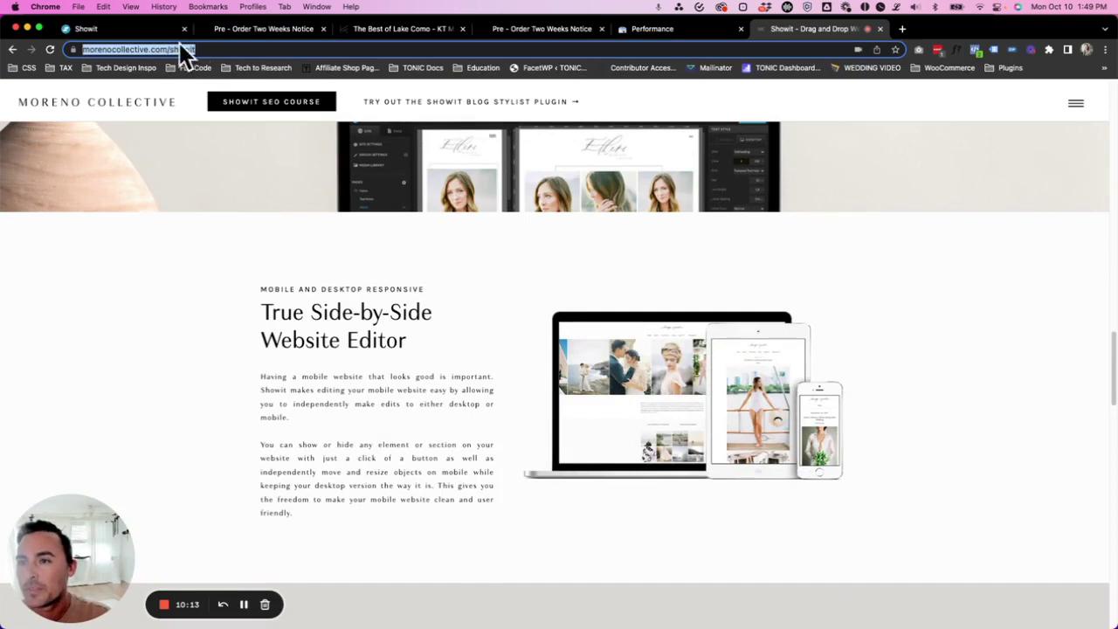
pyautogui.click(210, 330)
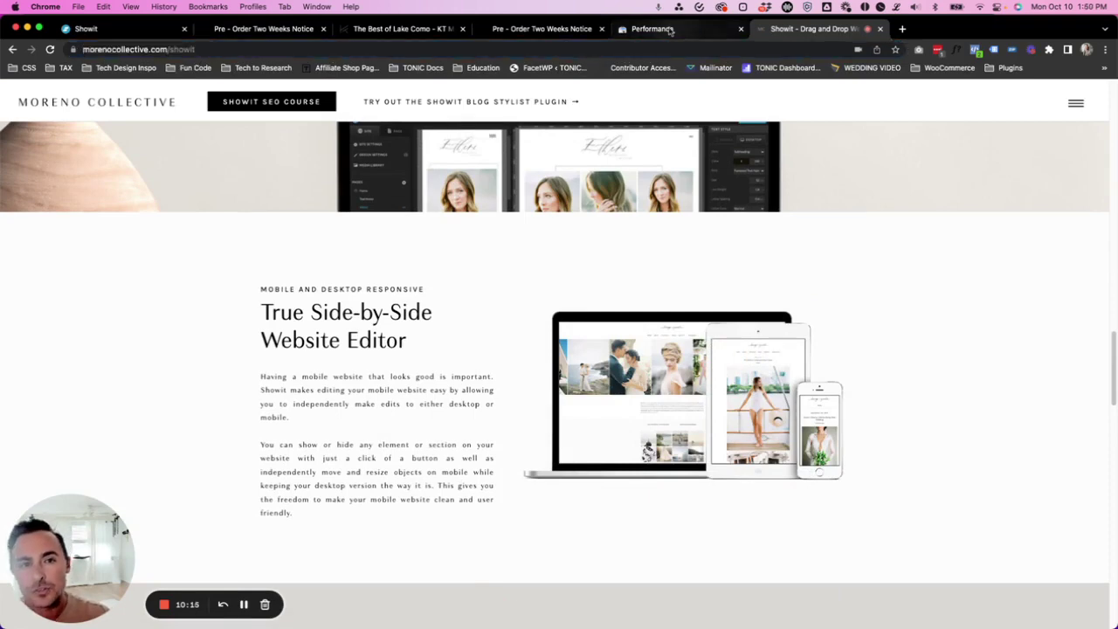
pyautogui.click(651, 30)
pyautogui.click(286, 315)
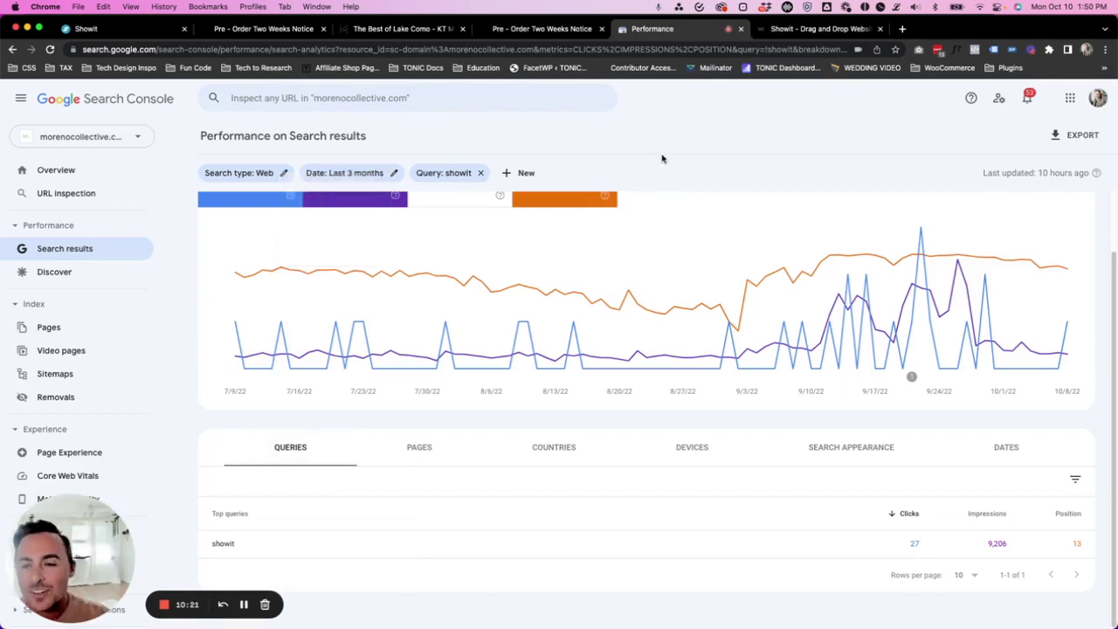
# Step: Swap the showit filter for an exact-query filter on 'is showit good for seo' (8 clicks, position 2.3)
pyautogui.scroll(2, 618, 188)
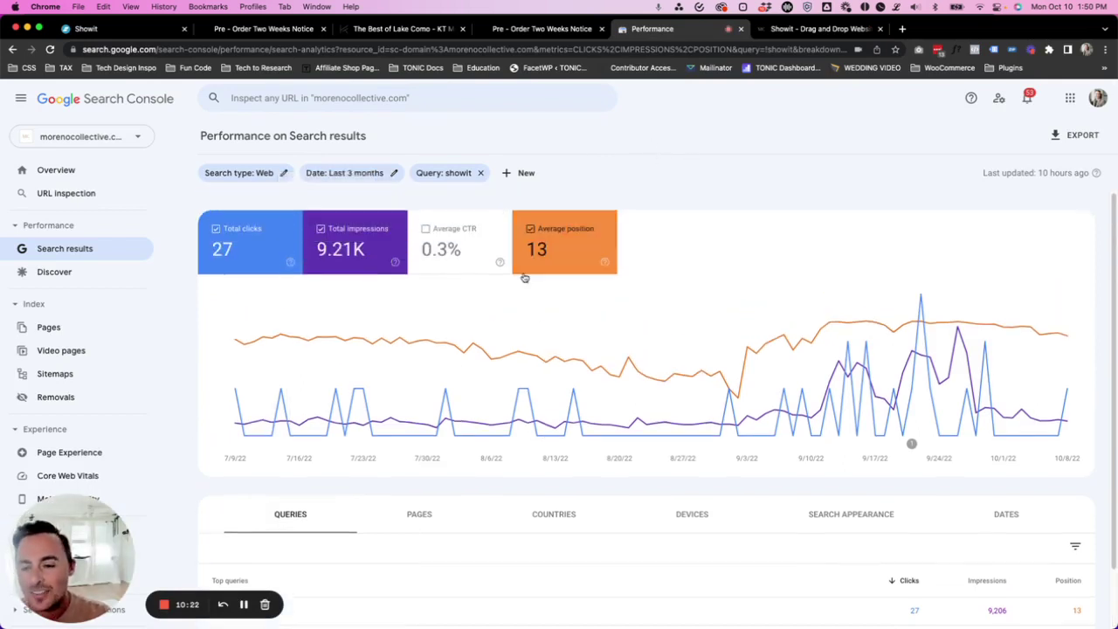
pyautogui.click(482, 174)
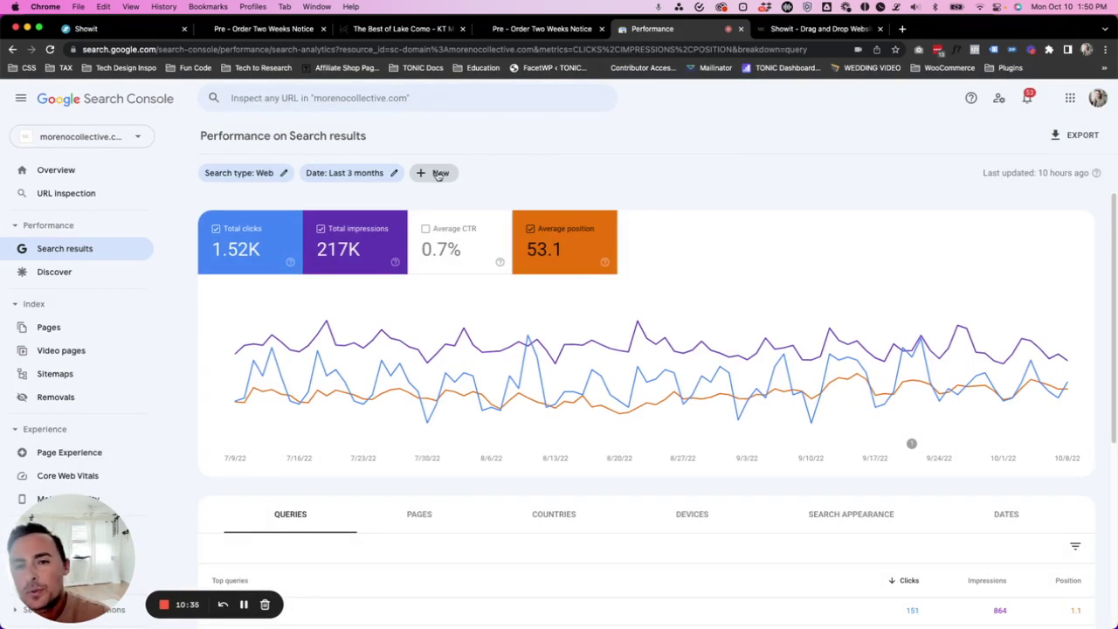
pyautogui.click(440, 173)
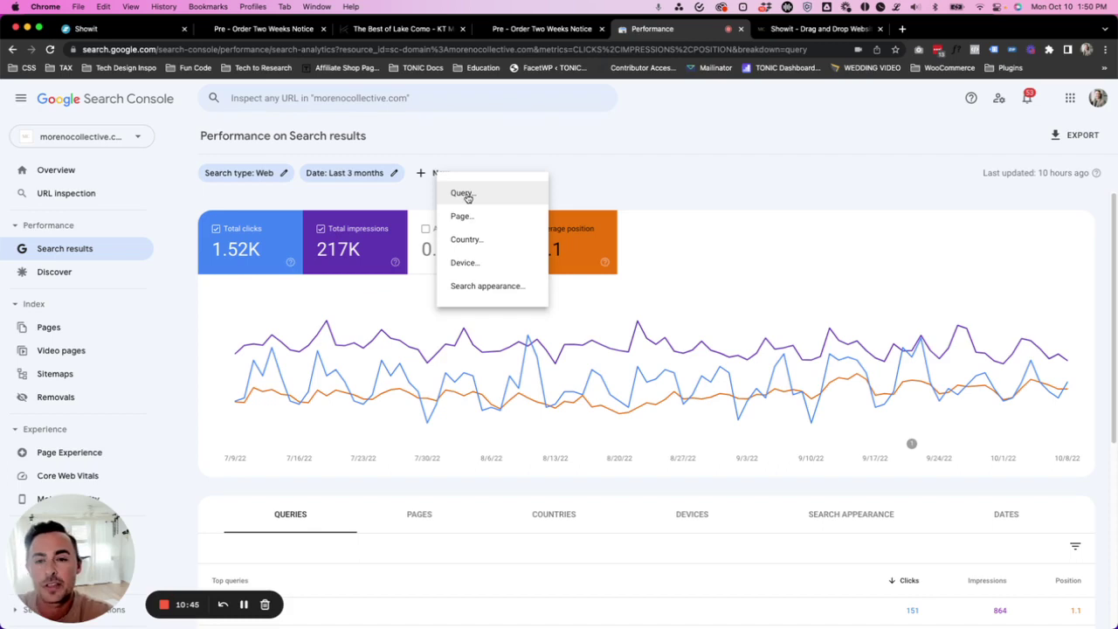
pyautogui.click(464, 194)
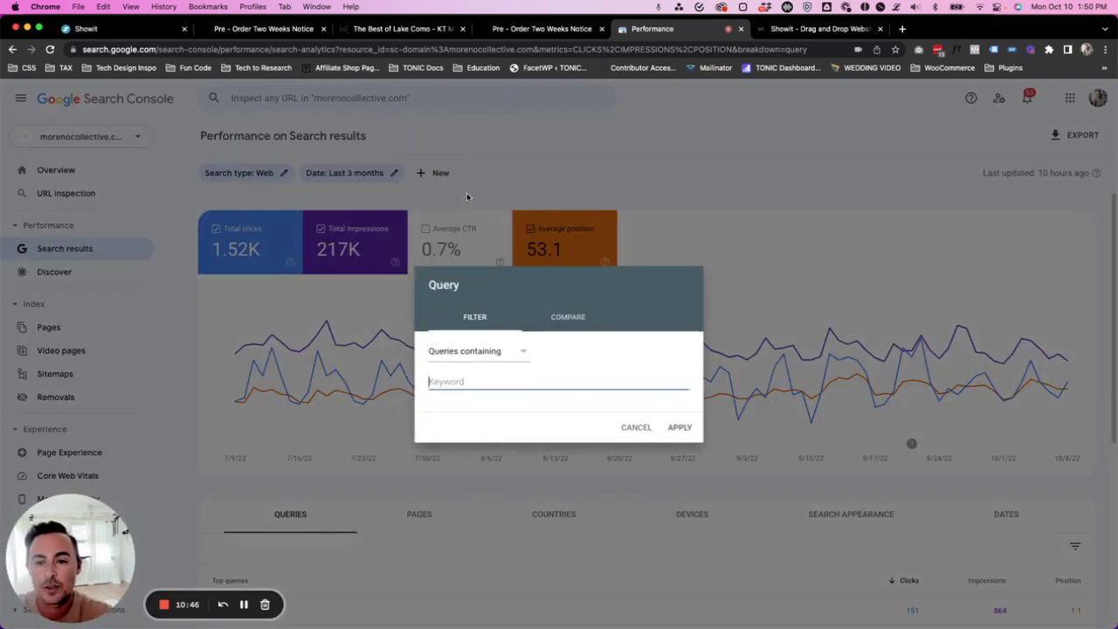
pyautogui.click(469, 358)
pyautogui.click(465, 392)
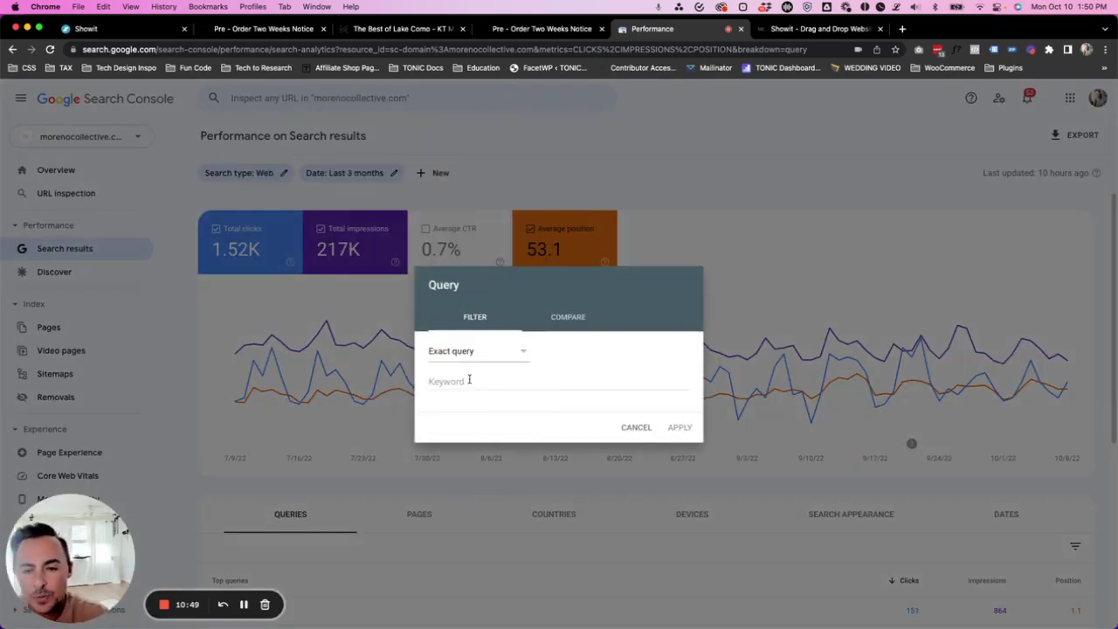
pyautogui.click(470, 379)
pyautogui.write('is showit good for seo')
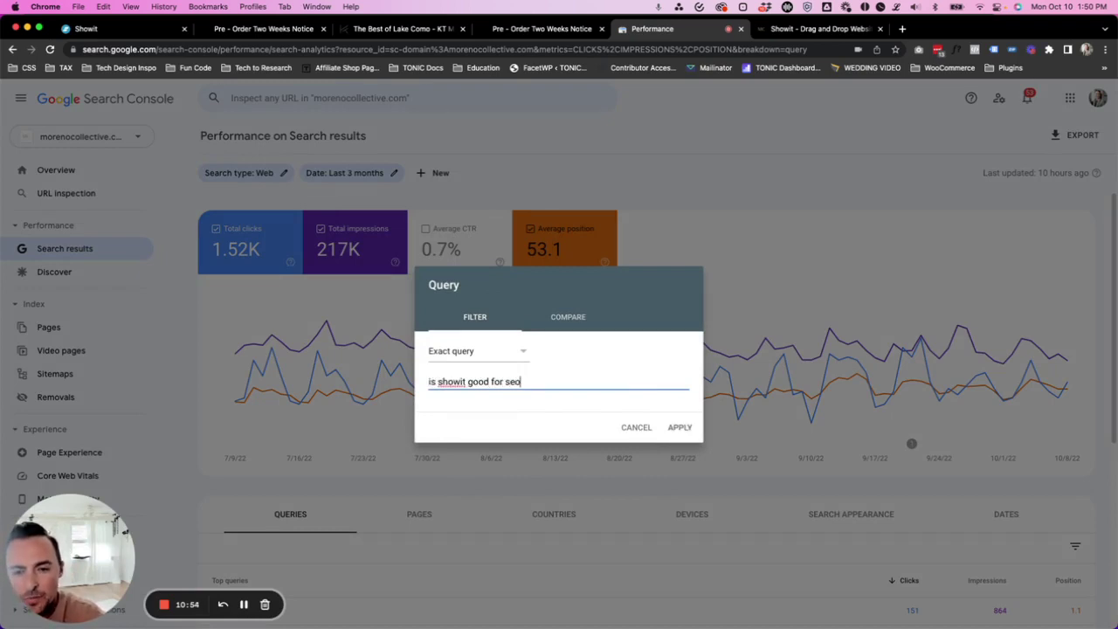
pyautogui.press('Return')
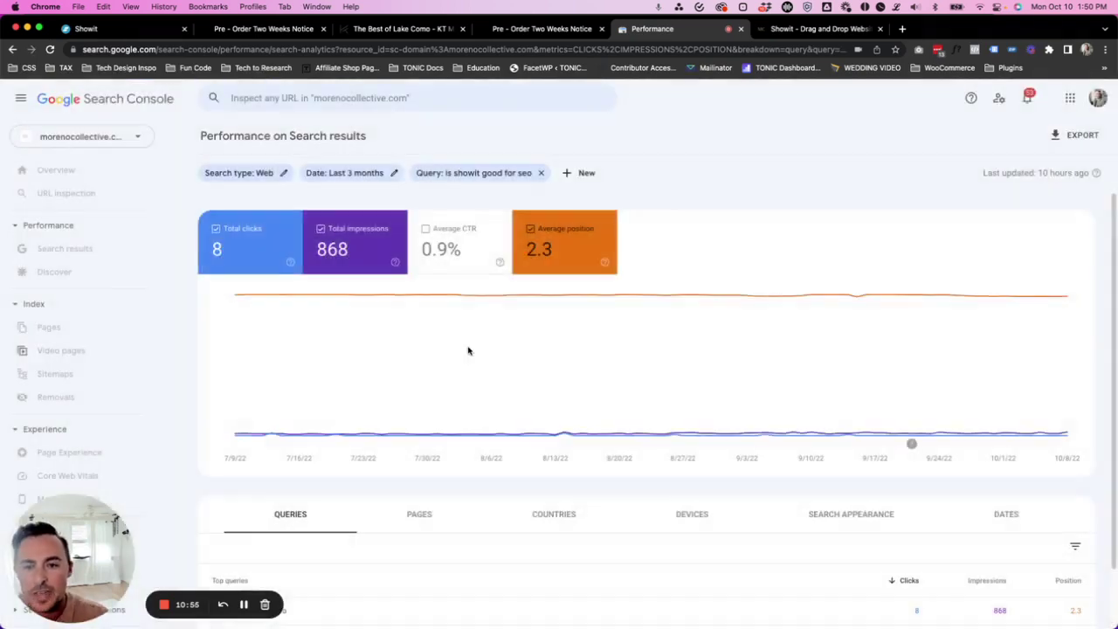
# Step: Select the 'is showit good for seo' query in Top queries and move to the Showit page tab
pyautogui.scroll(-2, 470, 354)
pyautogui.scroll(2, 379, 262)
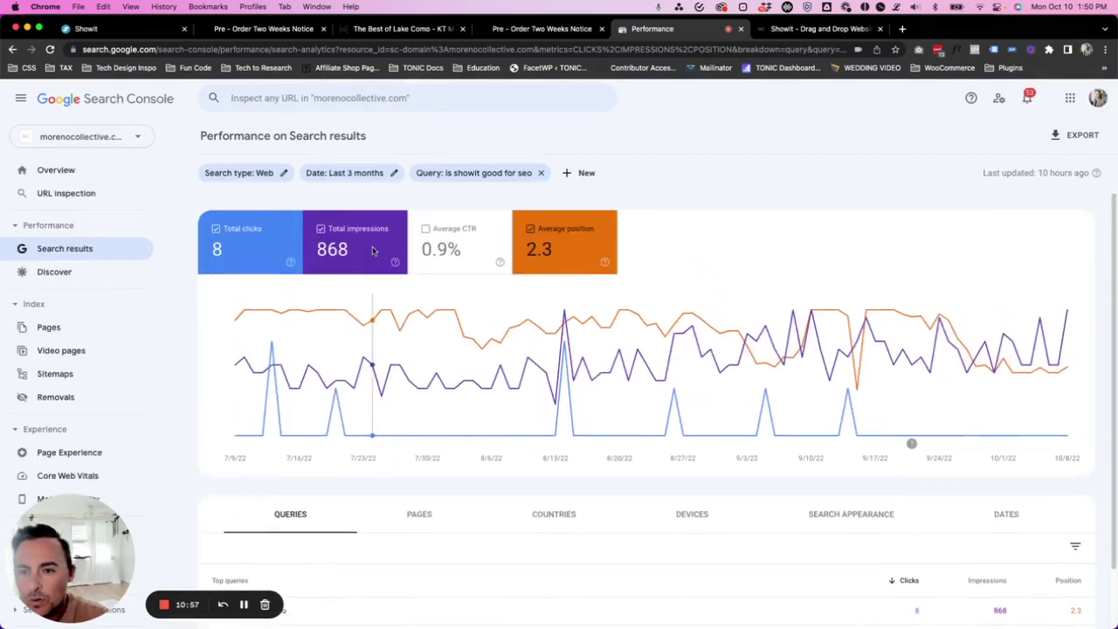
pyautogui.scroll(-1, 609, 282)
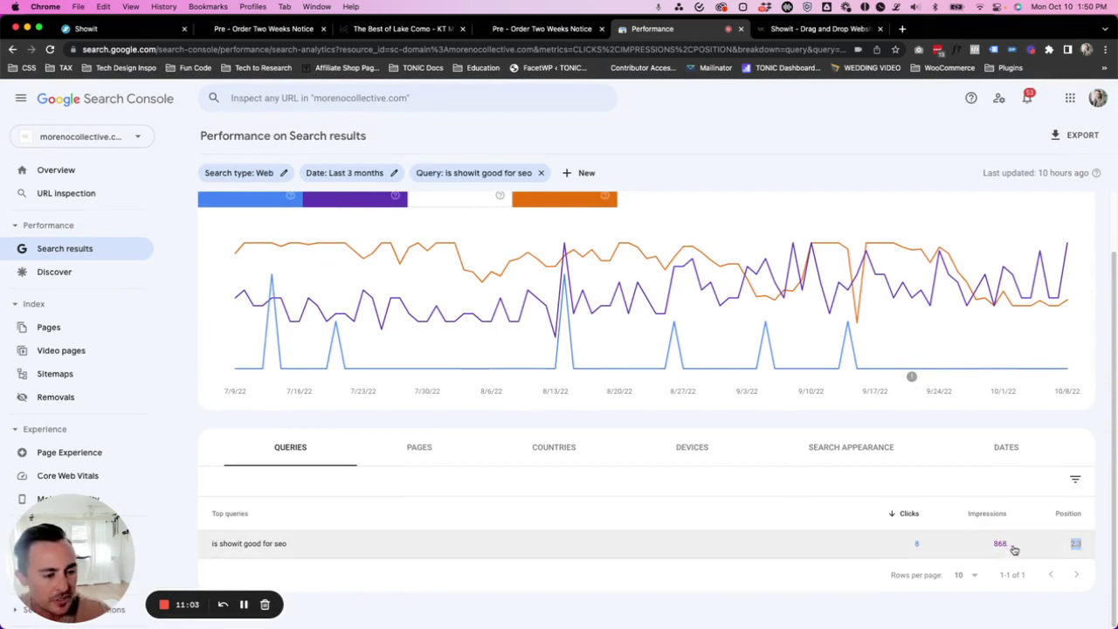
pyautogui.click(1083, 547)
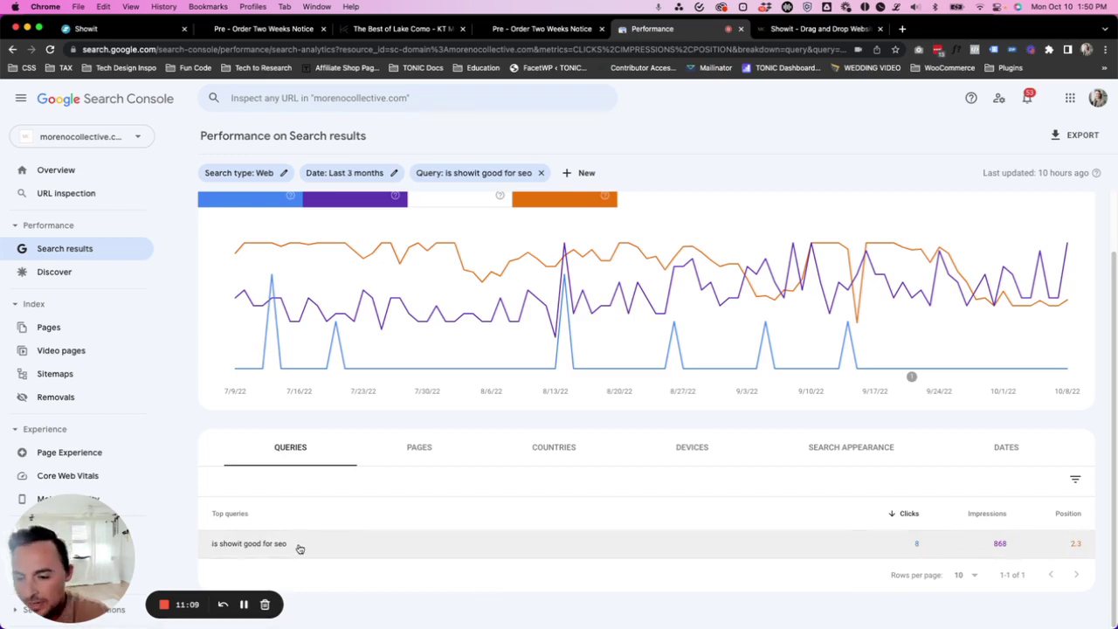
pyautogui.moveTo(286, 544); pyautogui.dragTo(204, 550)
pyautogui.press('cmd+c')
pyautogui.click(636, 162)
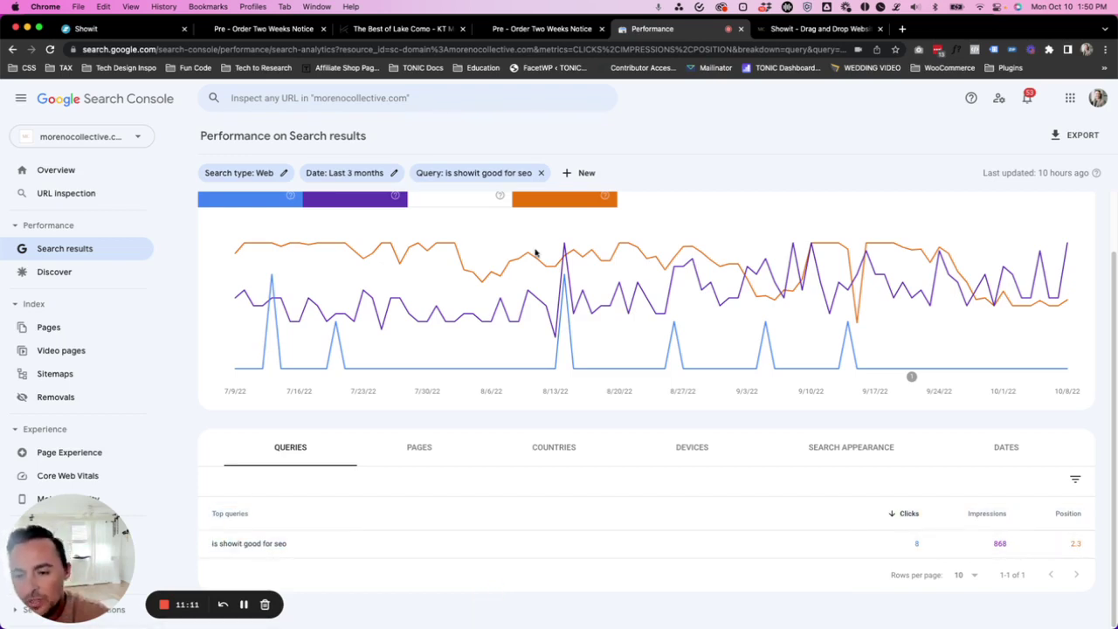
pyautogui.click(817, 29)
# Step: Google 'is showit good for seo', scan the results for the Moreno Collective article, then return to Search Console
pyautogui.click(219, 52)
pyautogui.press('cmd+v')
pyautogui.press('Return')
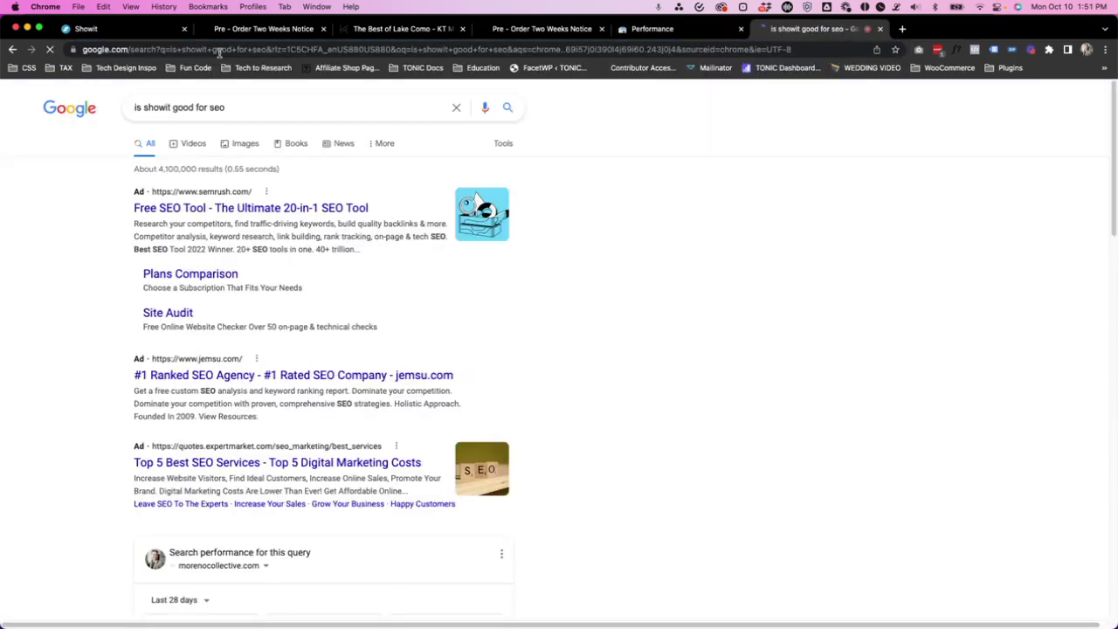
pyautogui.scroll(-8, 189, 195)
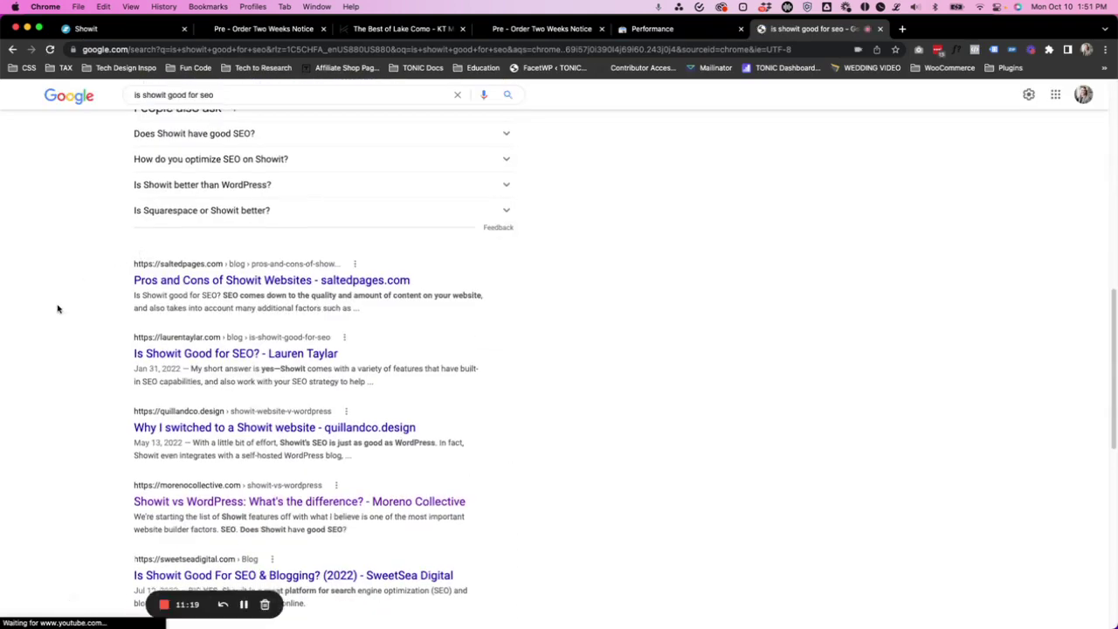
pyautogui.scroll(-2, 58, 307)
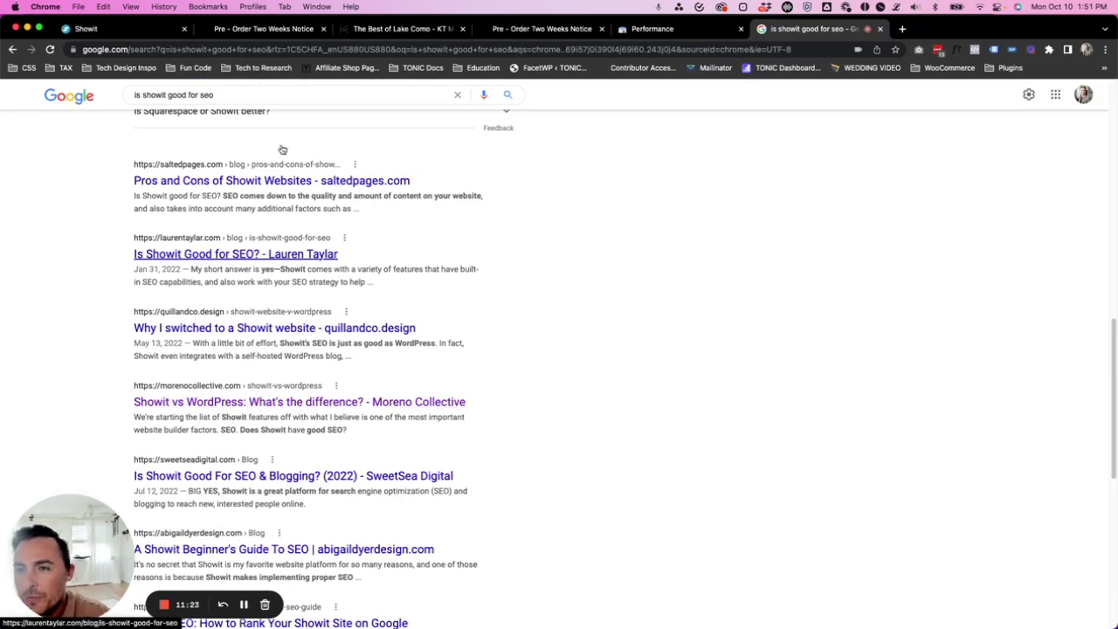
pyautogui.click(673, 29)
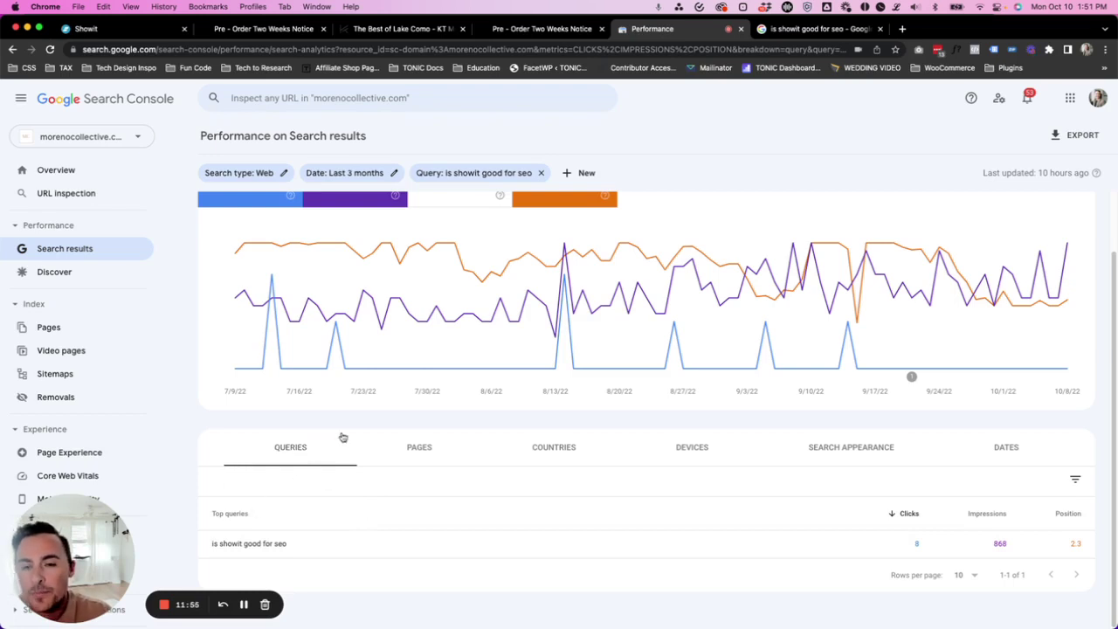
# Step: Clear the 'is showit good for seo' query filter and load morenocollective.com/showit from the article result
pyautogui.scroll(2, 370, 407)
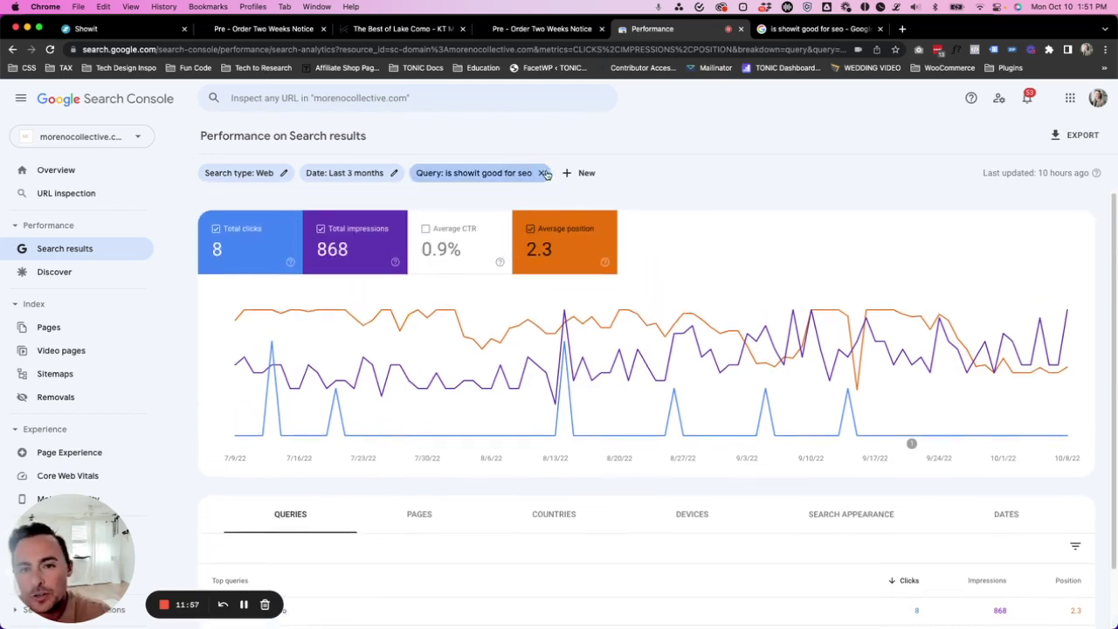
pyautogui.click(541, 173)
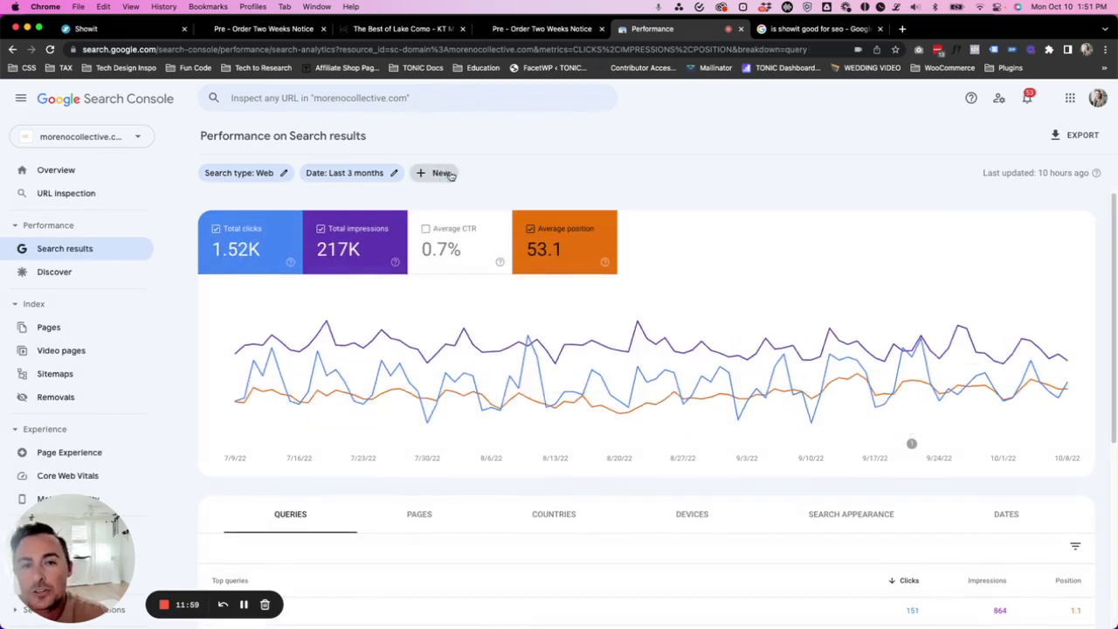
pyautogui.hotkey('ctrl', 'Tab')
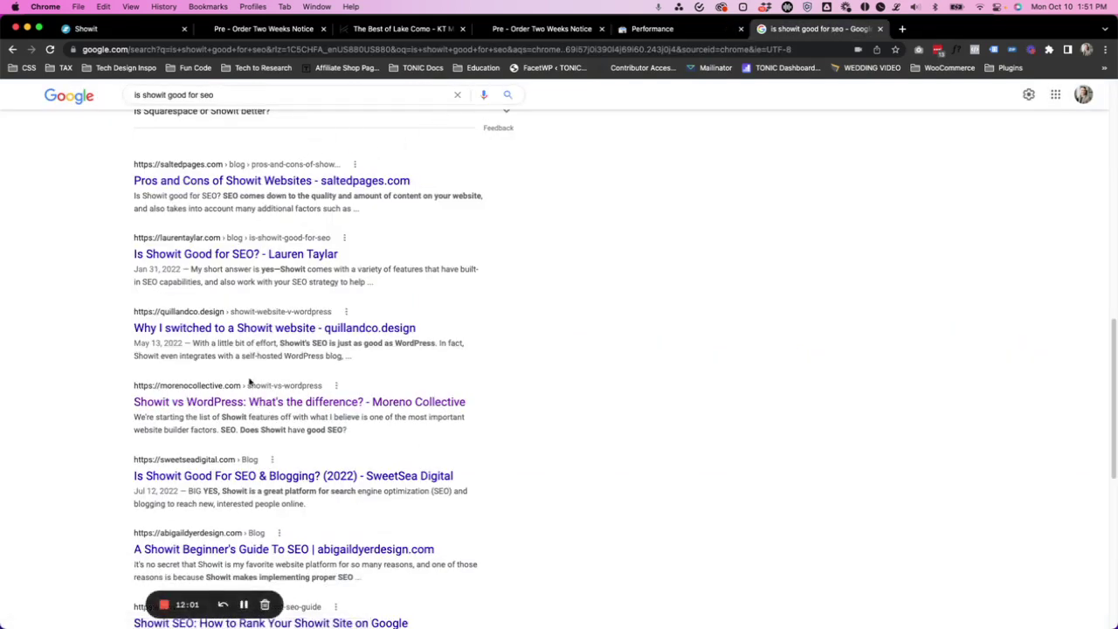
pyautogui.click(277, 404)
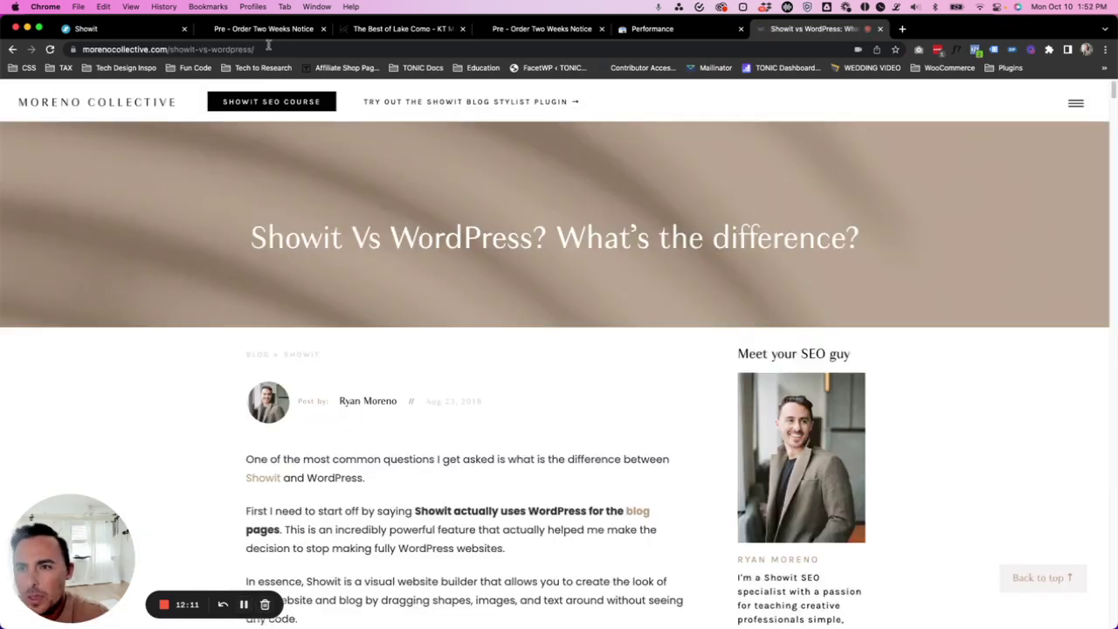
pyautogui.moveTo(266, 49); pyautogui.dragTo(196, 50)
pyautogui.press('BackSpace')
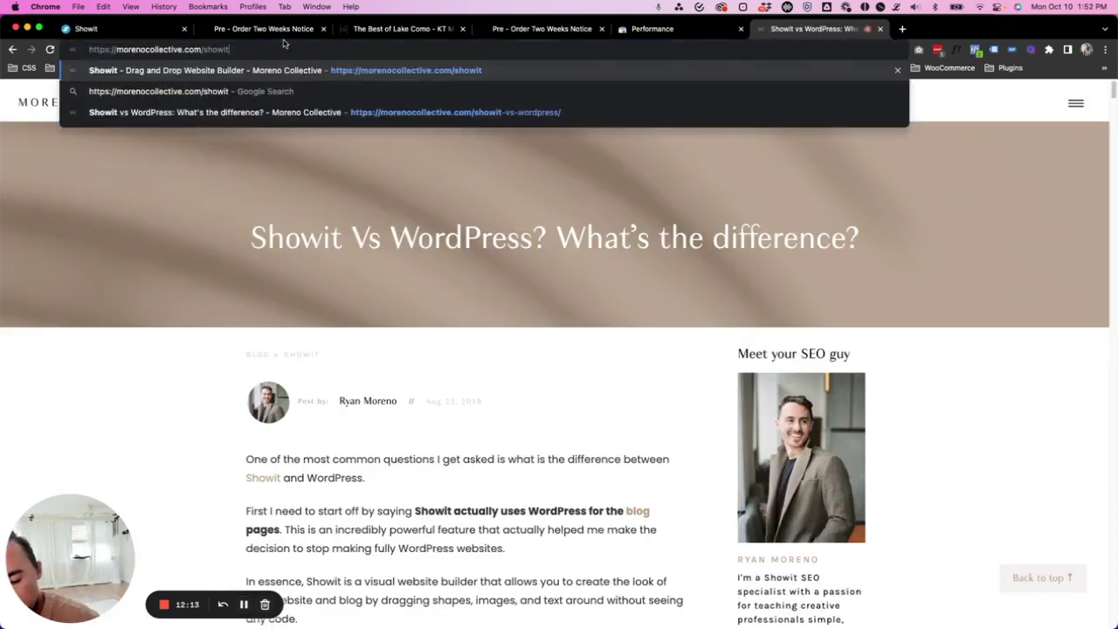
pyautogui.press('Return')
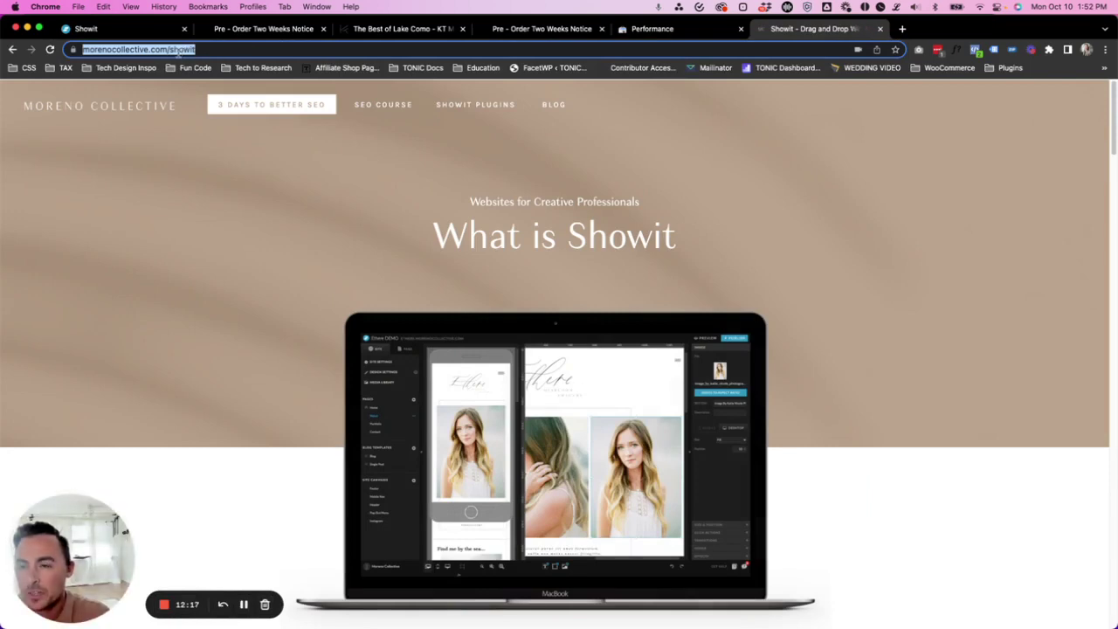
pyautogui.click(685, 33)
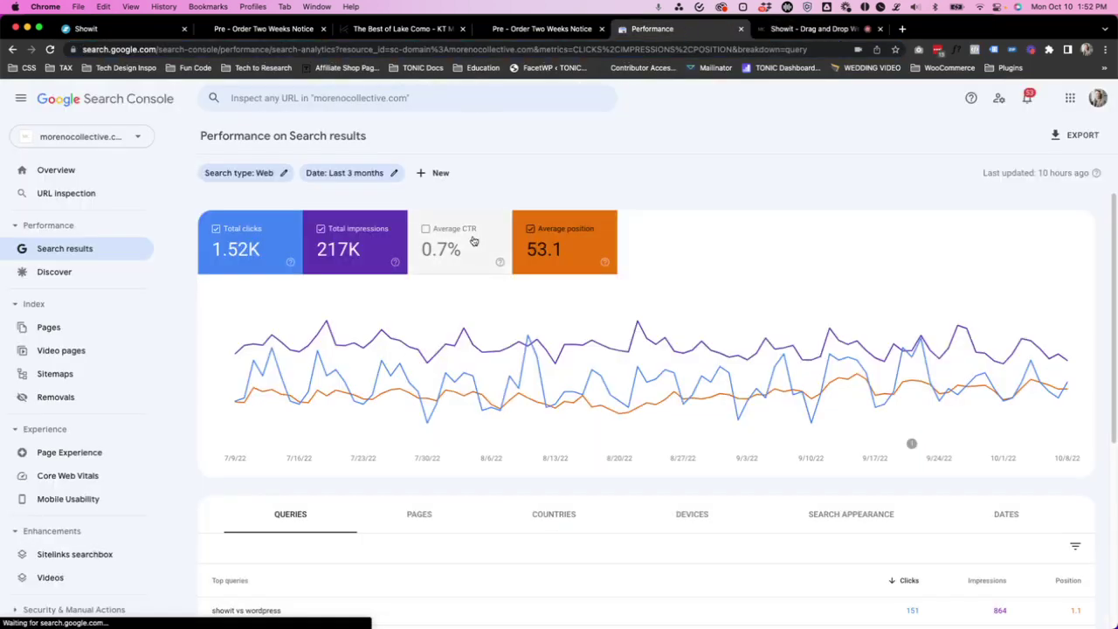
pyautogui.click(434, 174)
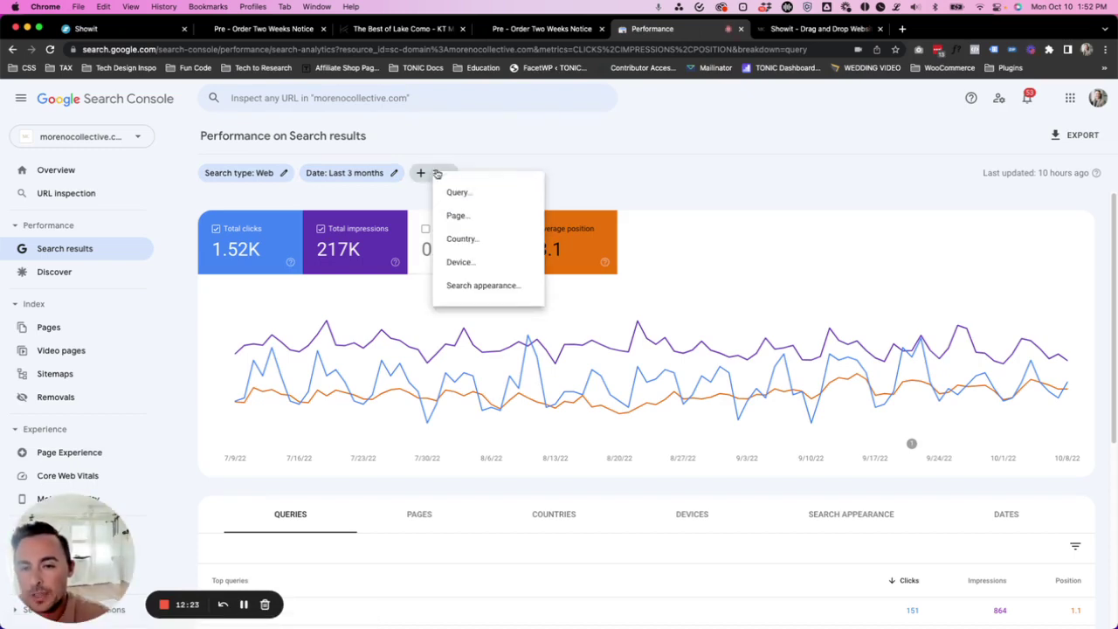
pyautogui.click(469, 221)
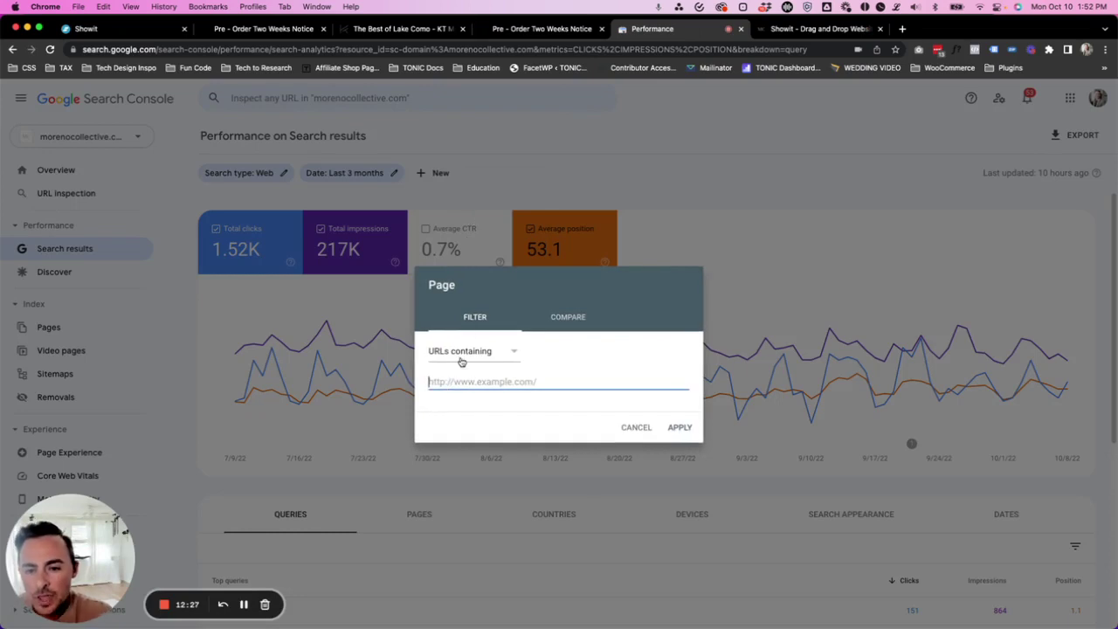
pyautogui.click(463, 354)
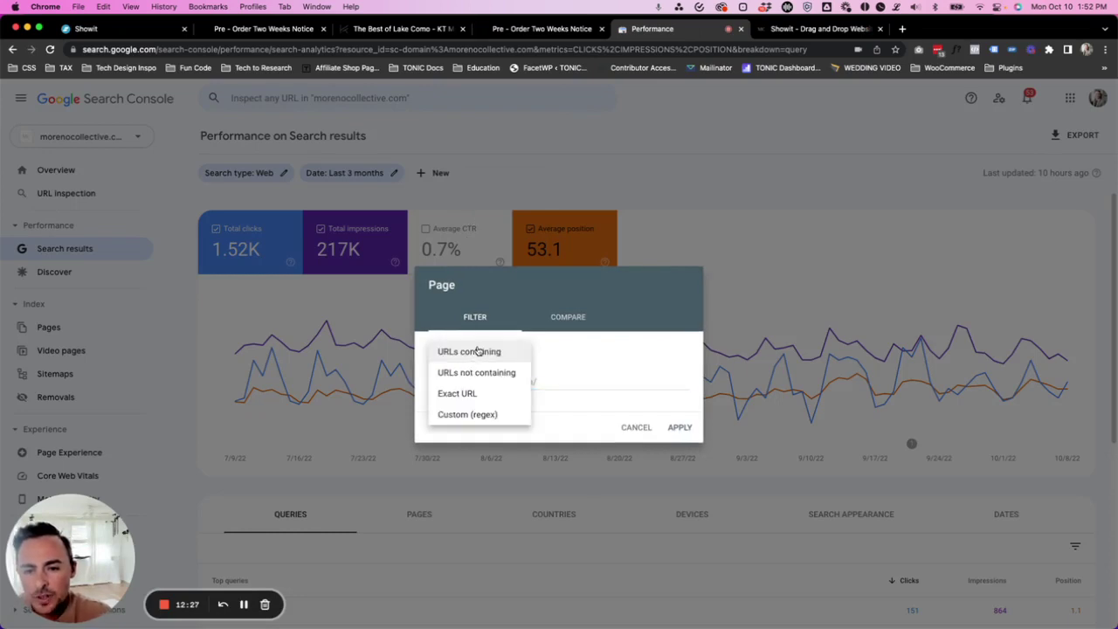
pyautogui.click(474, 394)
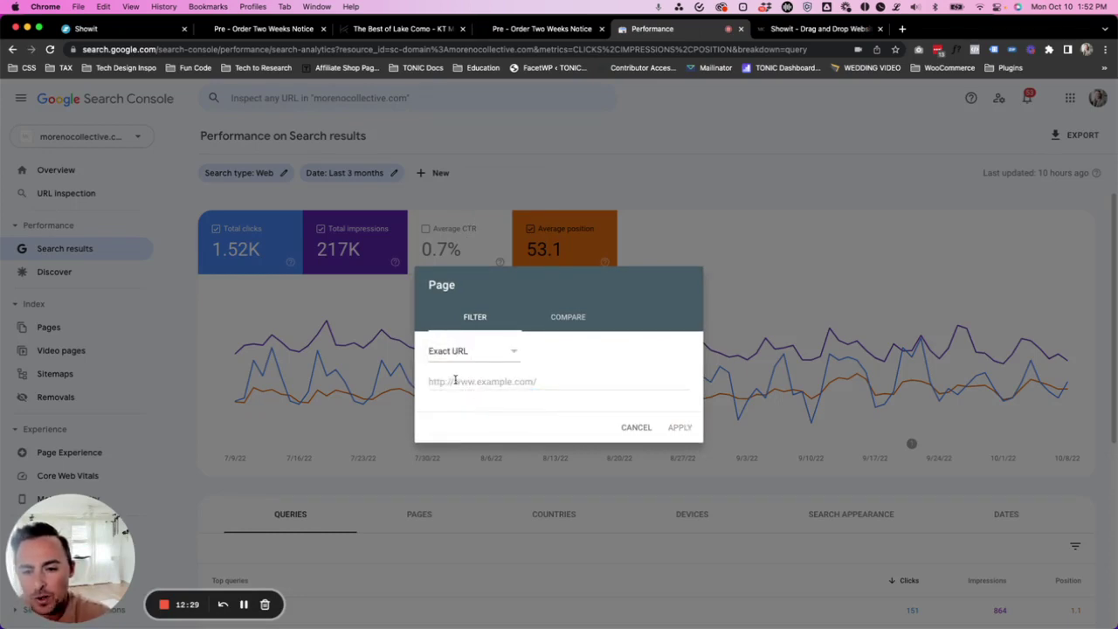
pyautogui.click(452, 381)
pyautogui.write('https://morenocollective.com/showit')
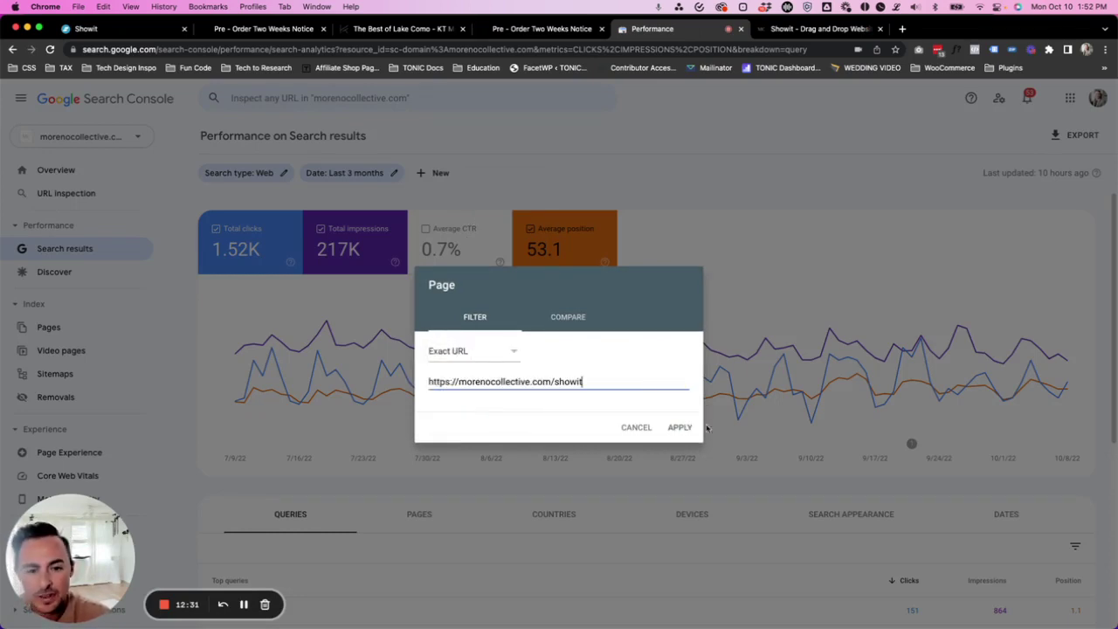
pyautogui.click(680, 428)
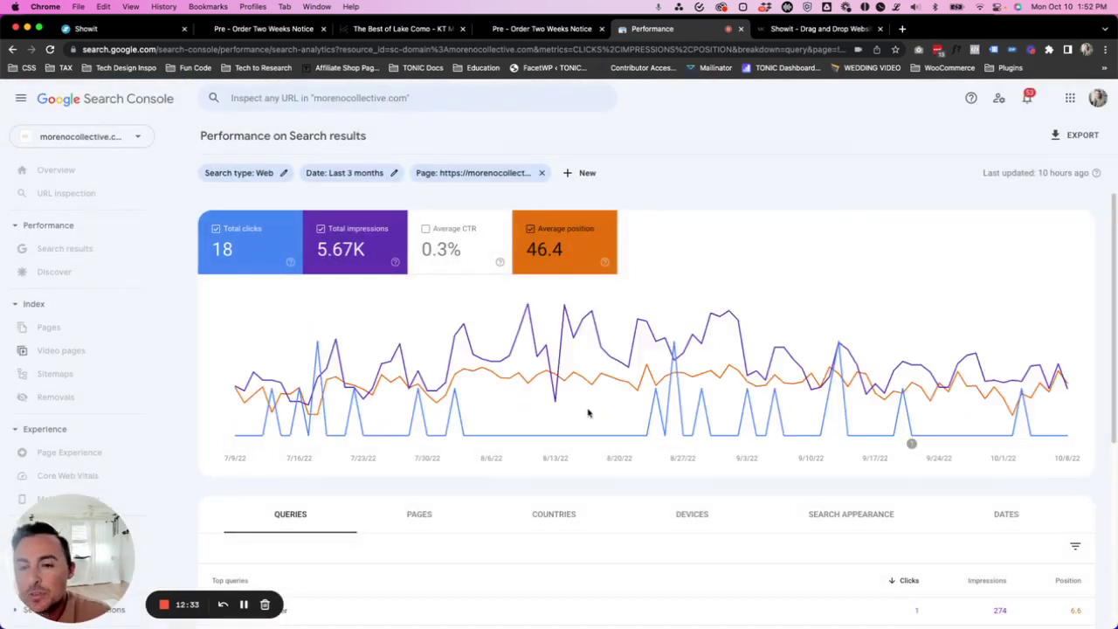
pyautogui.scroll(-5, 394, 324)
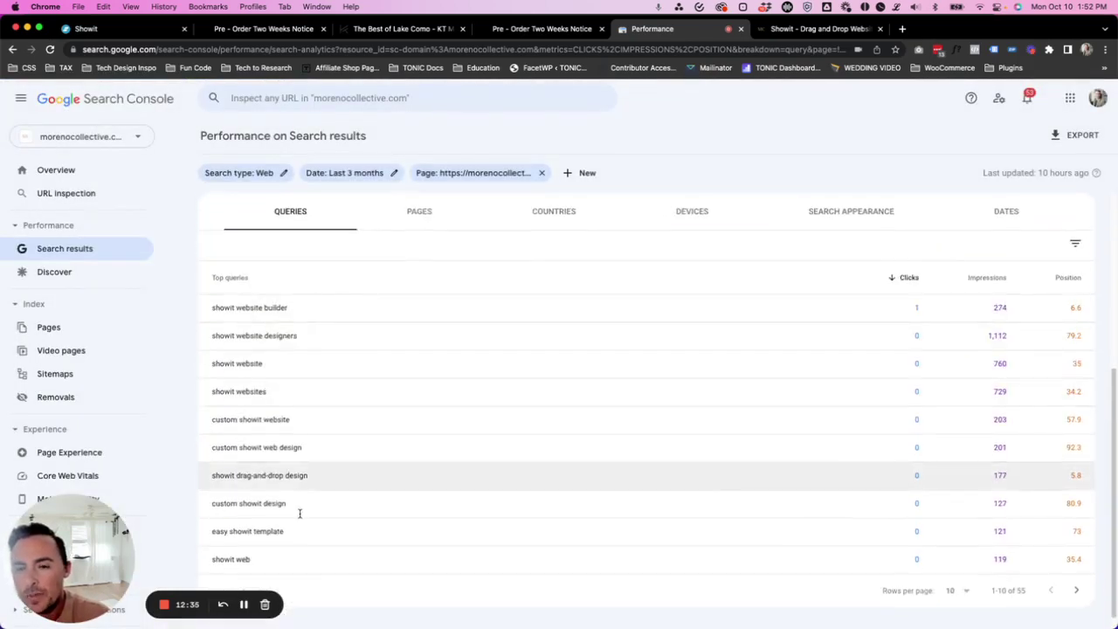
pyautogui.scroll(5, 394, 352)
pyautogui.scroll(-3, 425, 332)
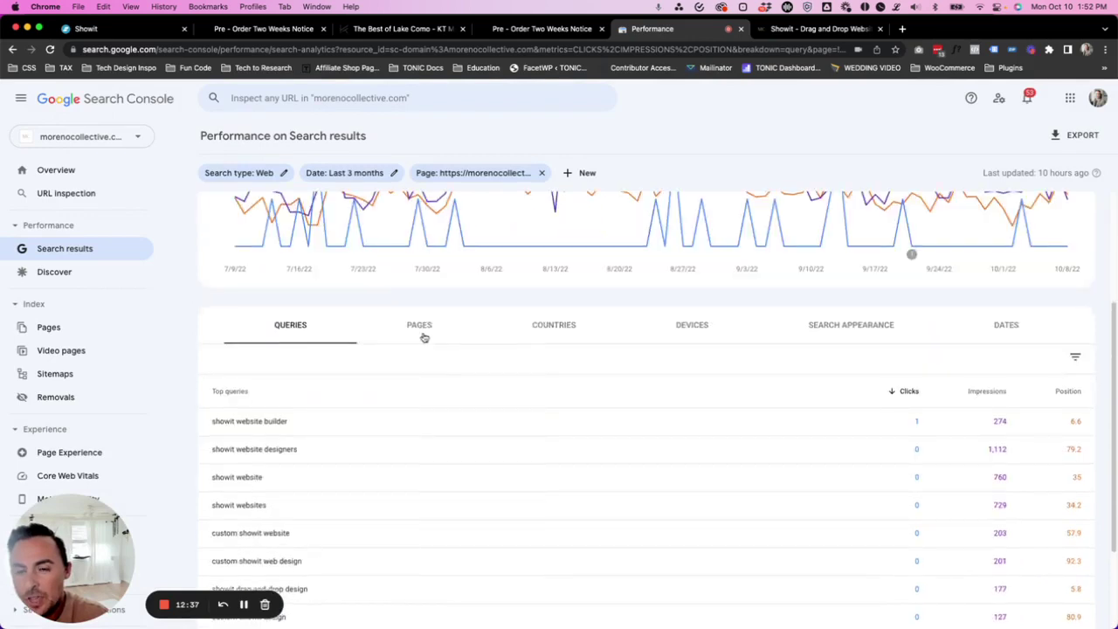
pyautogui.scroll(3, 425, 339)
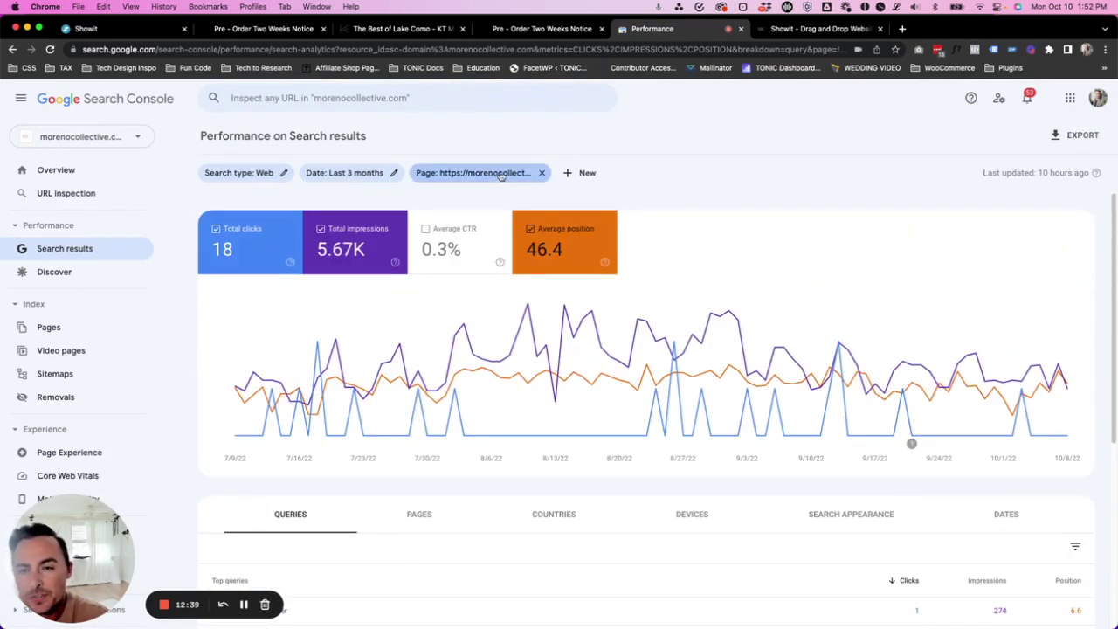
pyautogui.click(501, 174)
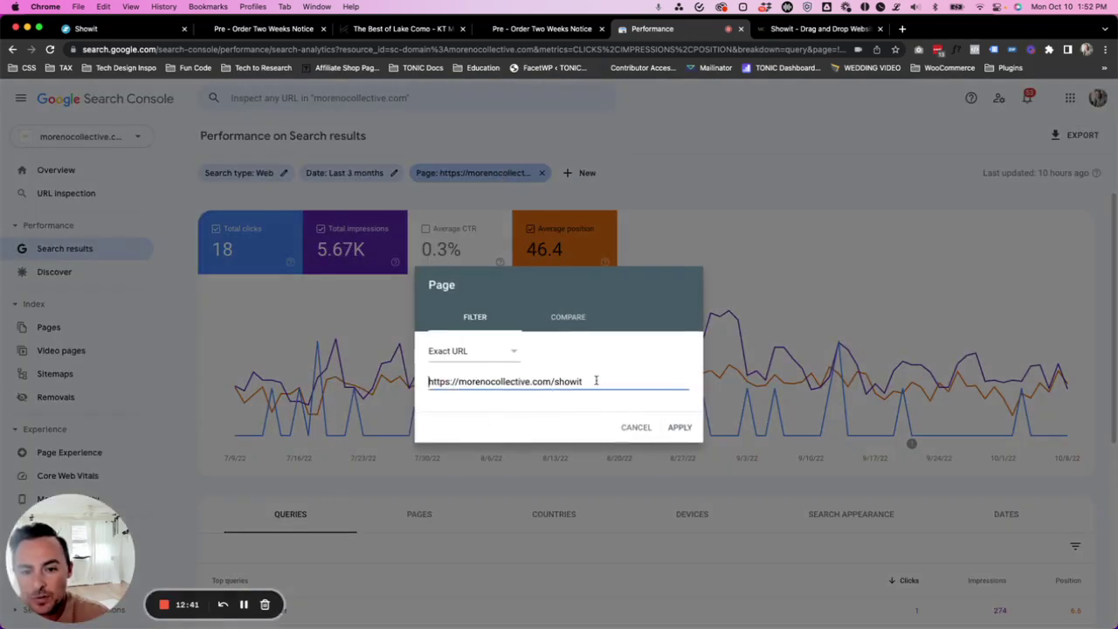
pyautogui.click(713, 240)
pyautogui.scroll(-5, 332, 314)
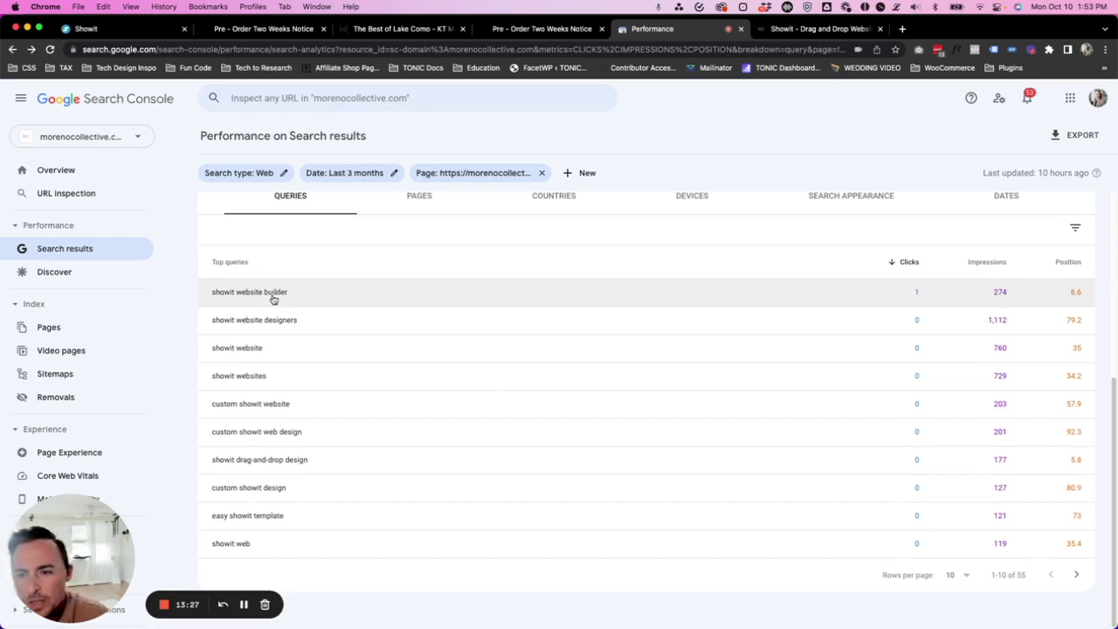
pyautogui.moveTo(290, 298); pyautogui.dragTo(213, 299)
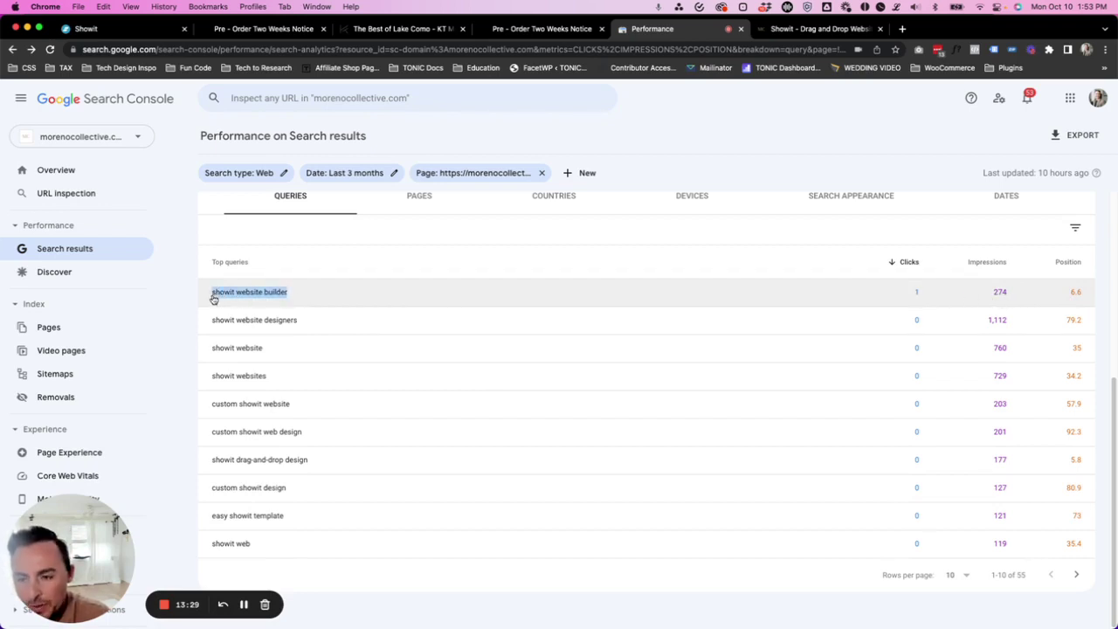
pyautogui.click(187, 299)
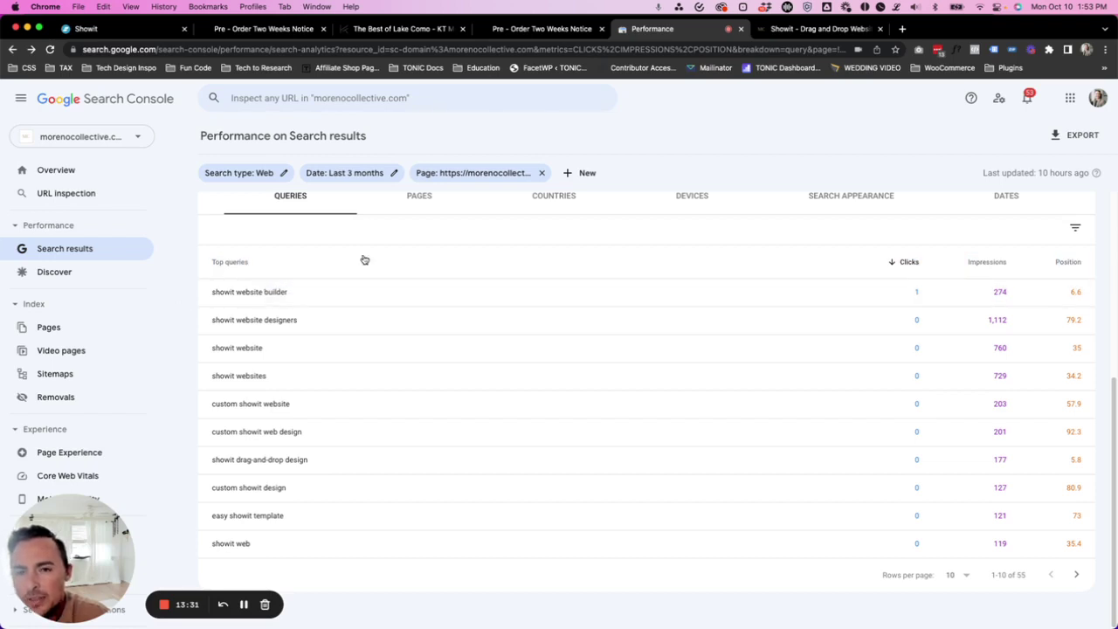
# Step: Search the Showit page for 'showit' and scroll through the matches
pyautogui.click(817, 28)
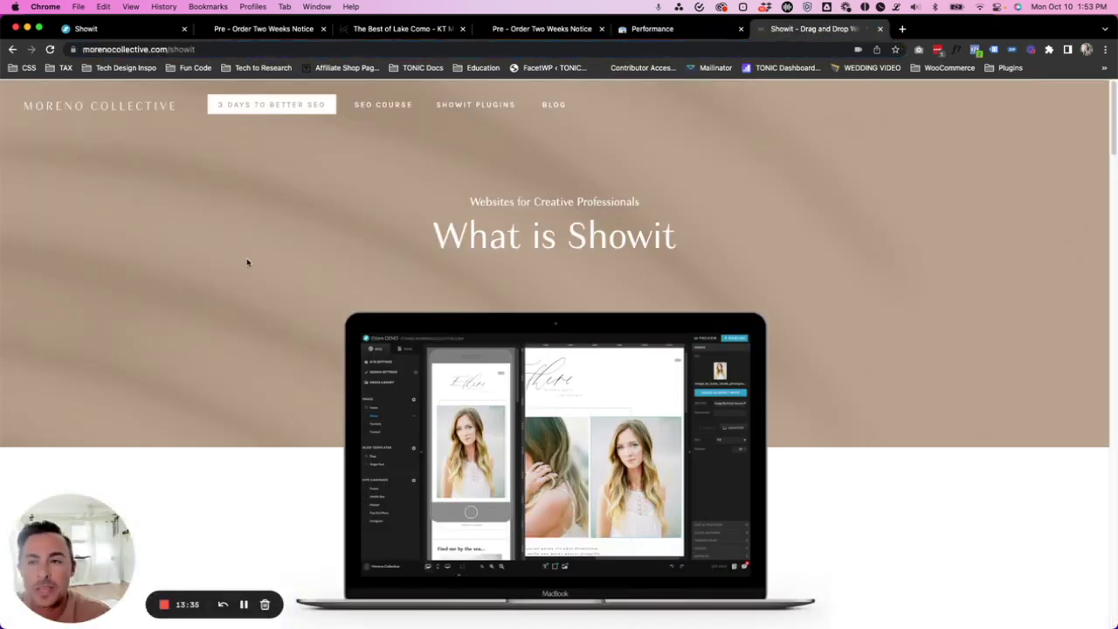
pyautogui.press('super+f')
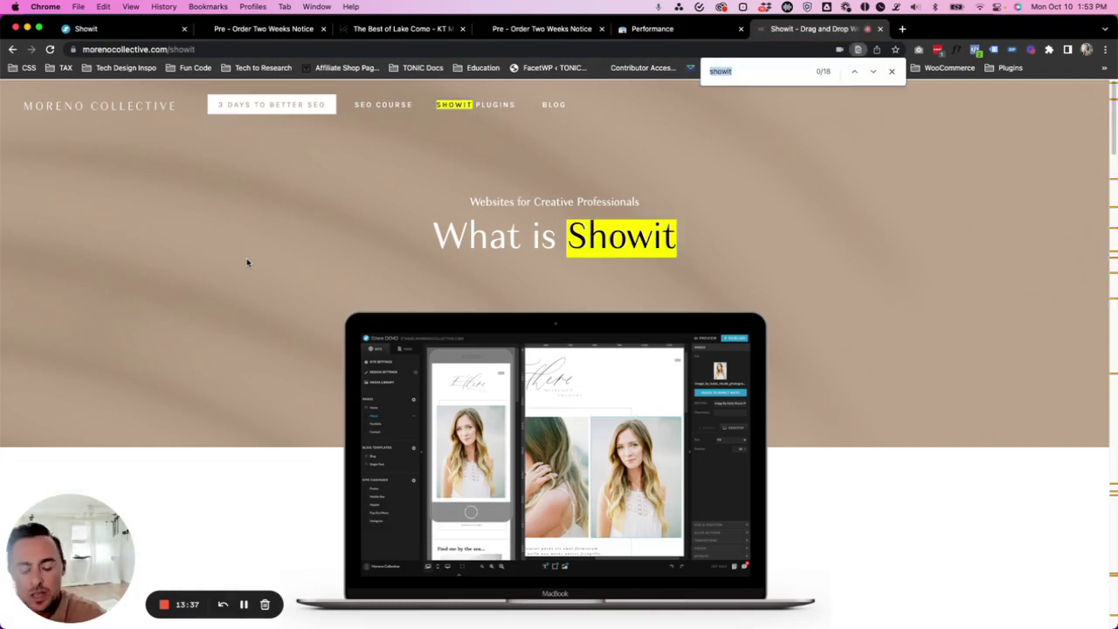
pyautogui.write('showit')
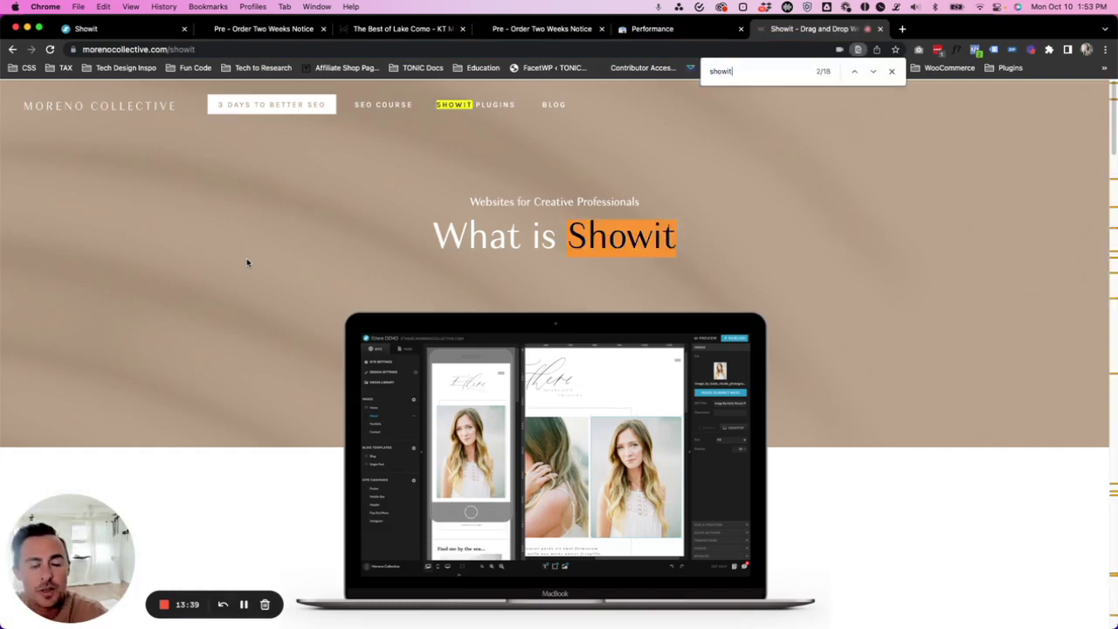
pyautogui.scroll(-10, 245, 272)
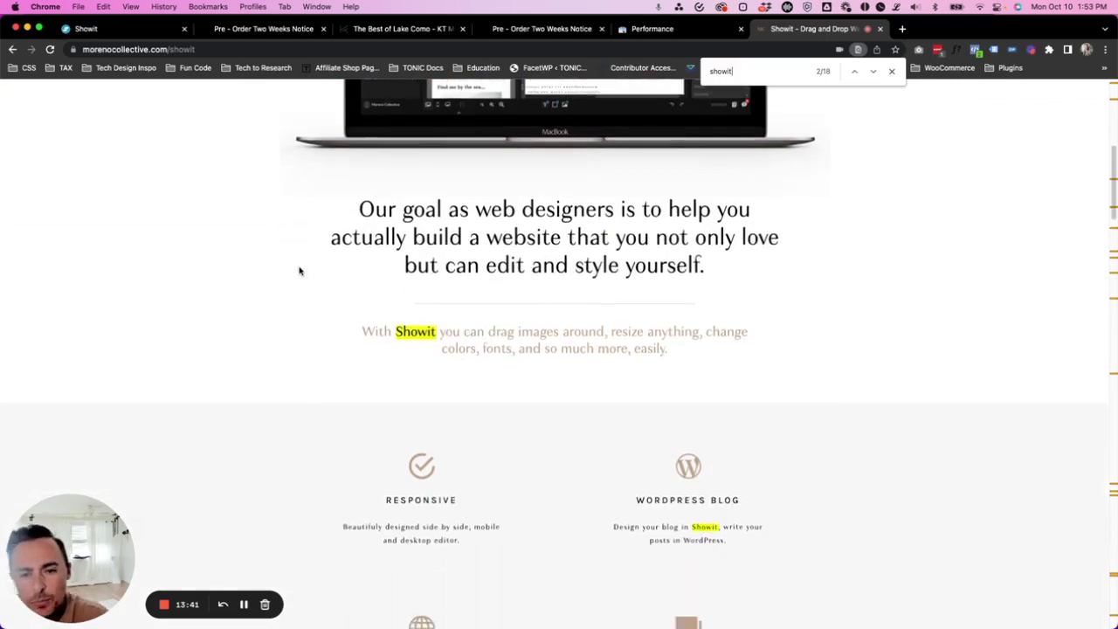
pyautogui.scroll(-8, 433, 254)
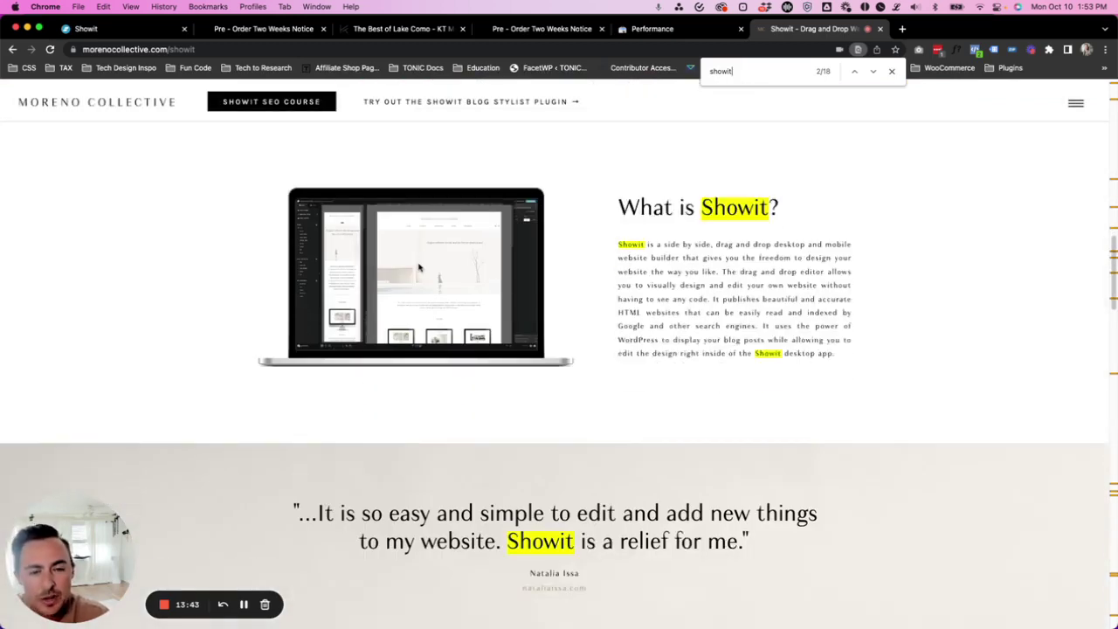
pyautogui.scroll(-4, 421, 275)
pyautogui.scroll(-1, 420, 274)
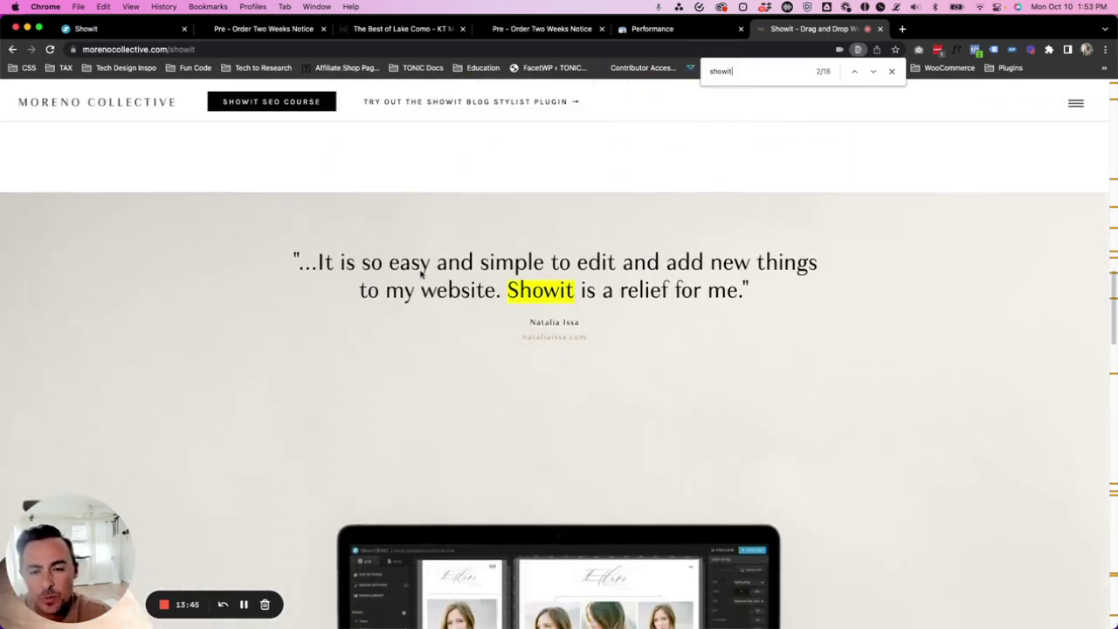
pyautogui.scroll(2, 420, 275)
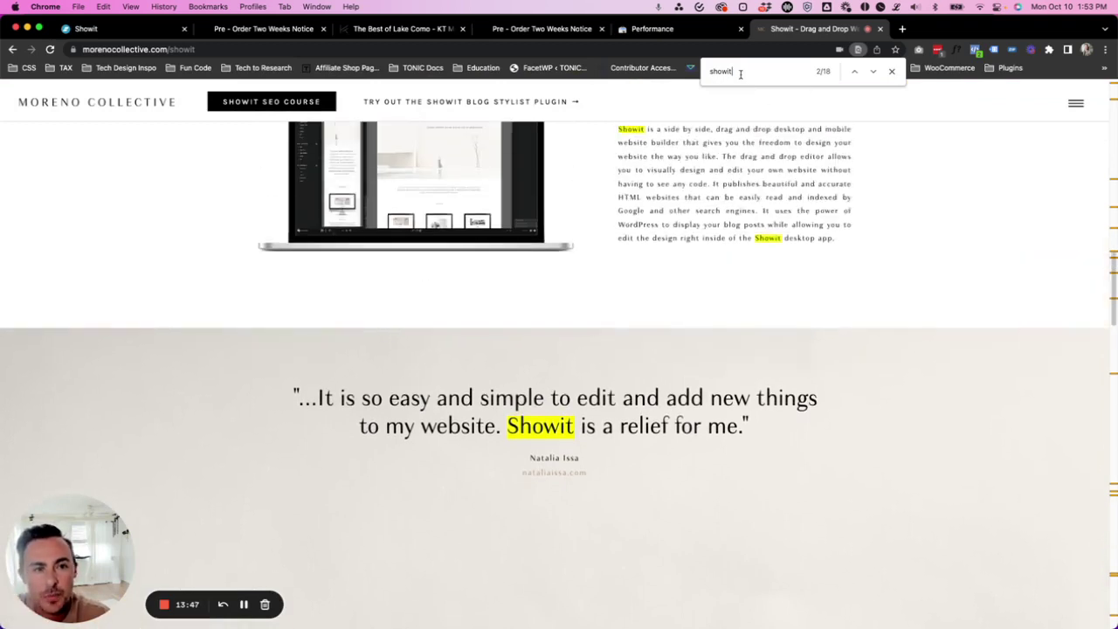
# Step: Extend the search to 'showit website builder', confirm no matches, then return to Search Console
pyautogui.write('website builder')
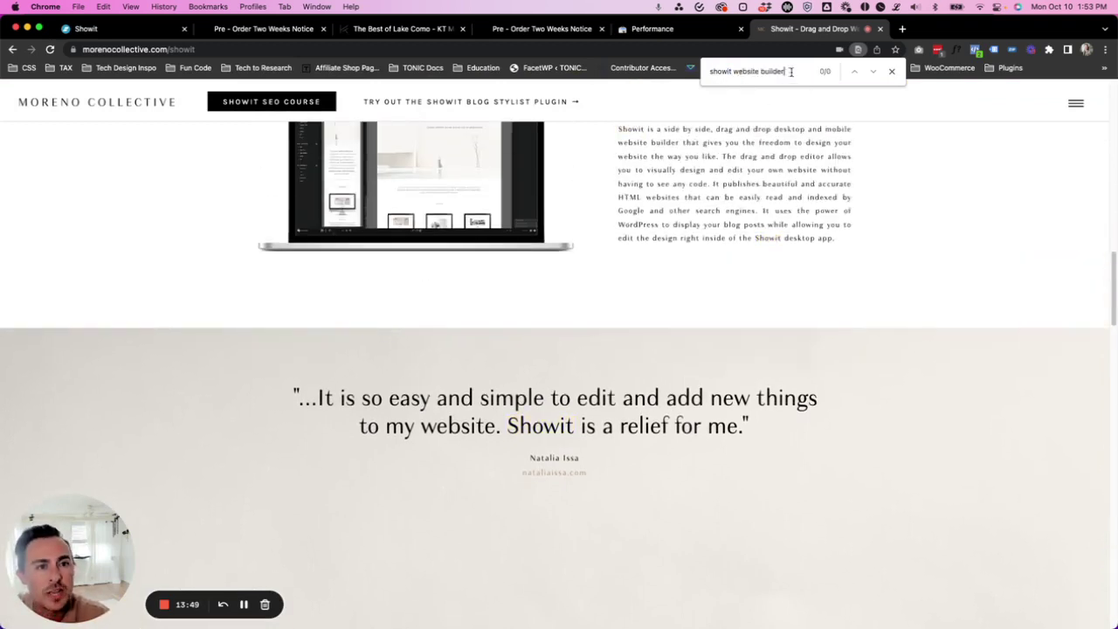
pyautogui.moveTo(791, 72); pyautogui.dragTo(714, 77)
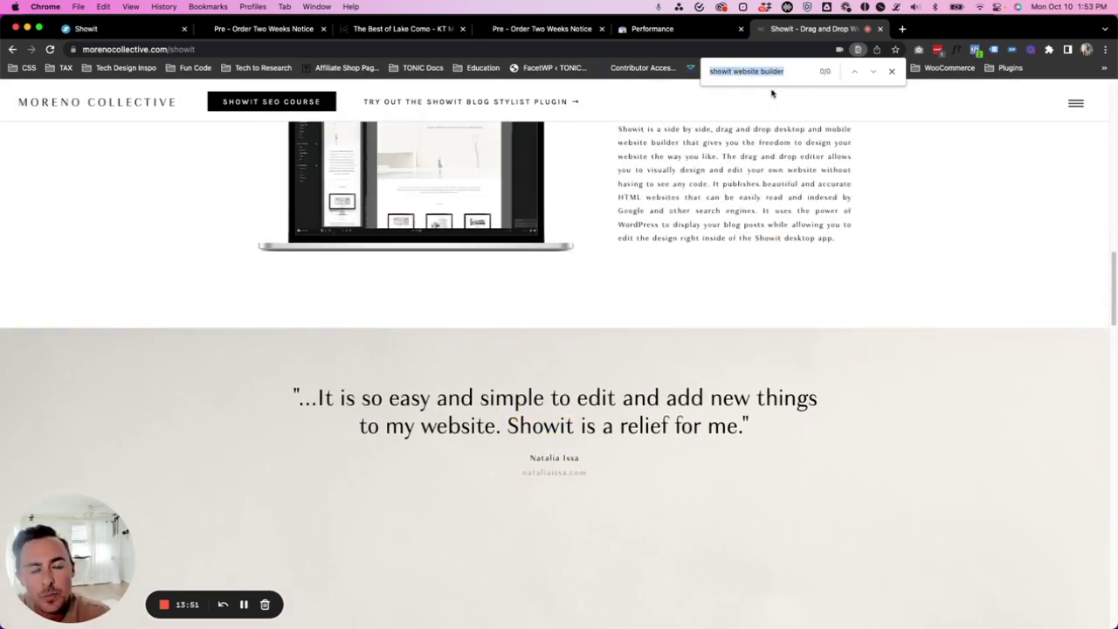
pyautogui.scroll(15, 711, 213)
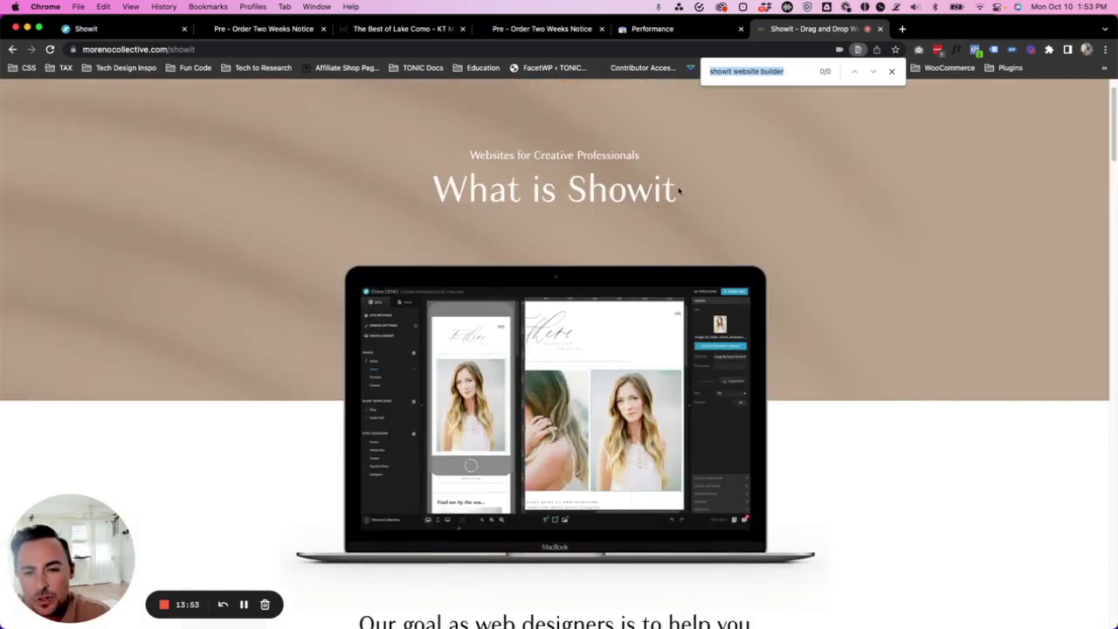
pyautogui.scroll(-5, 415, 365)
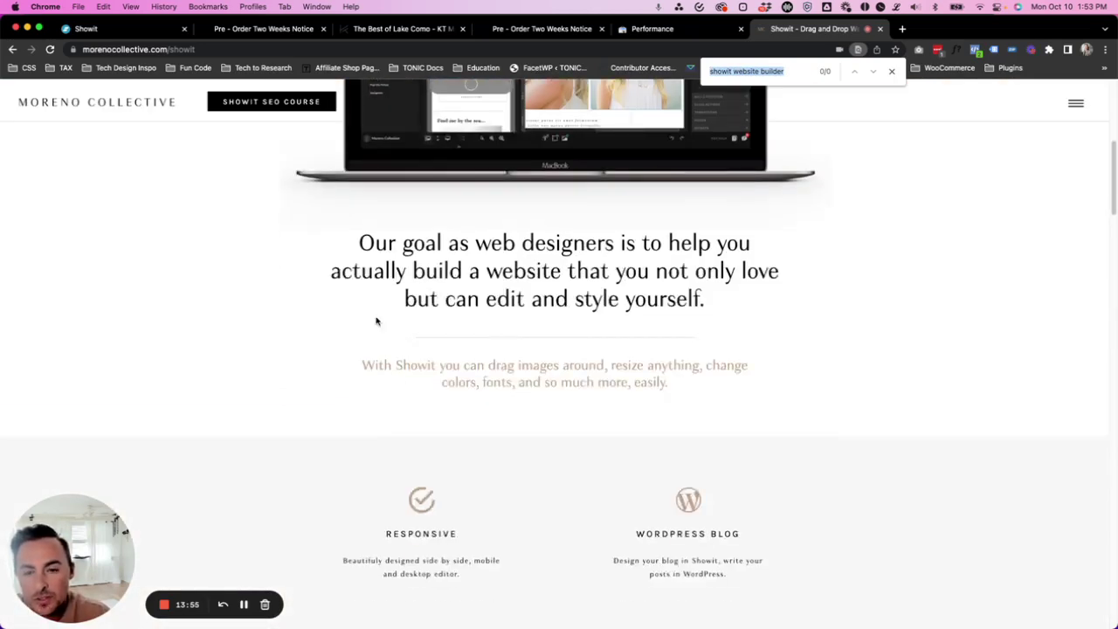
pyautogui.click(651, 31)
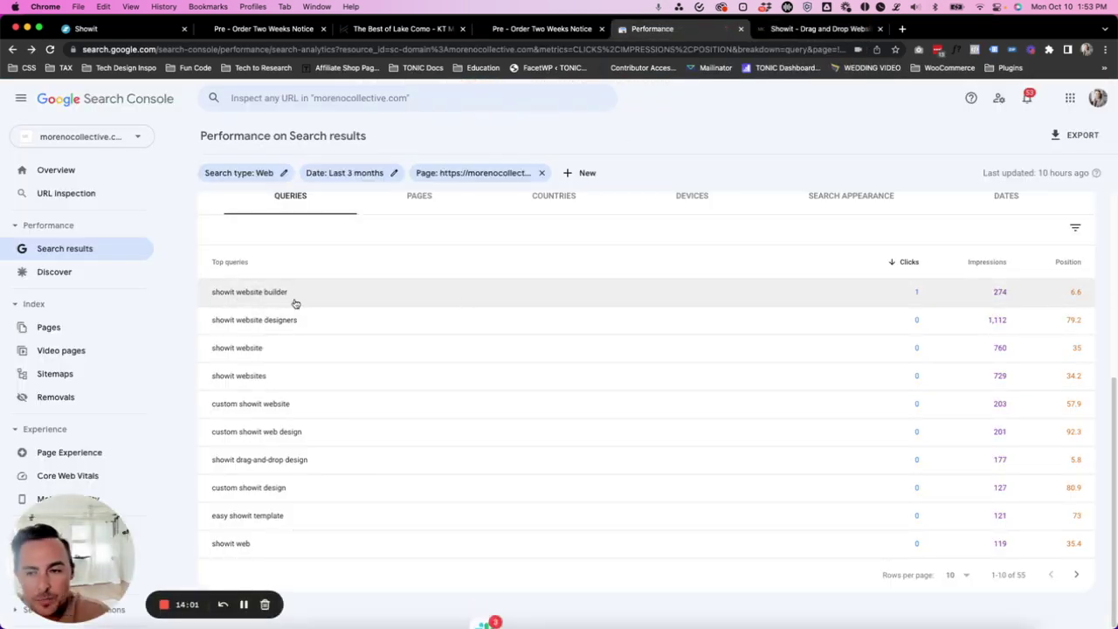
pyautogui.click(786, 29)
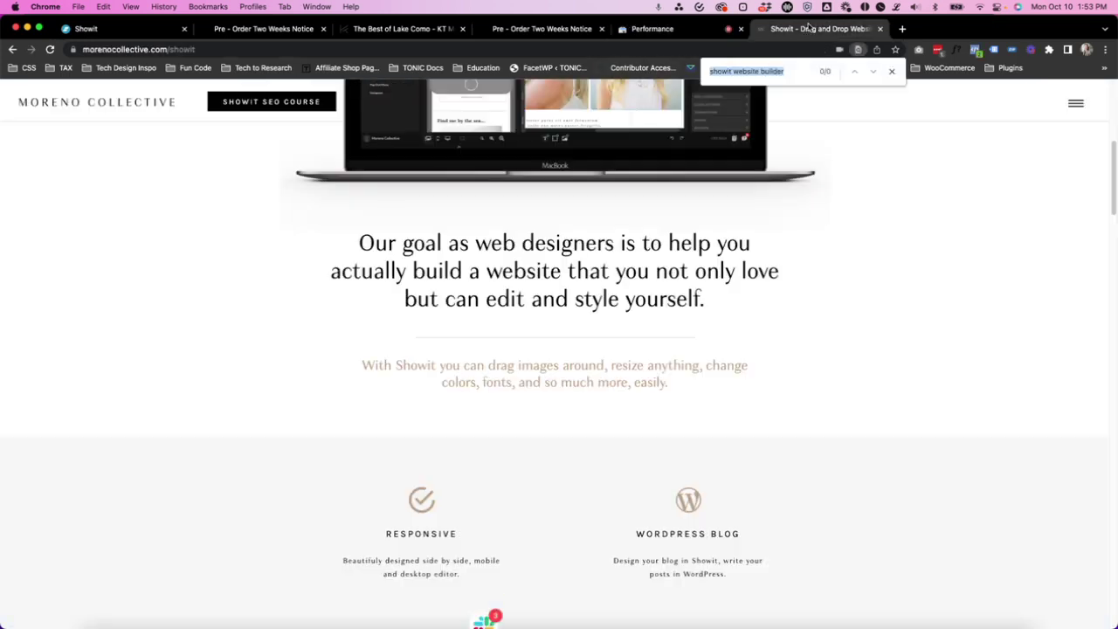
pyautogui.moveTo(785, 71); pyautogui.dragTo(713, 72)
pyautogui.scroll(-3, 341, 390)
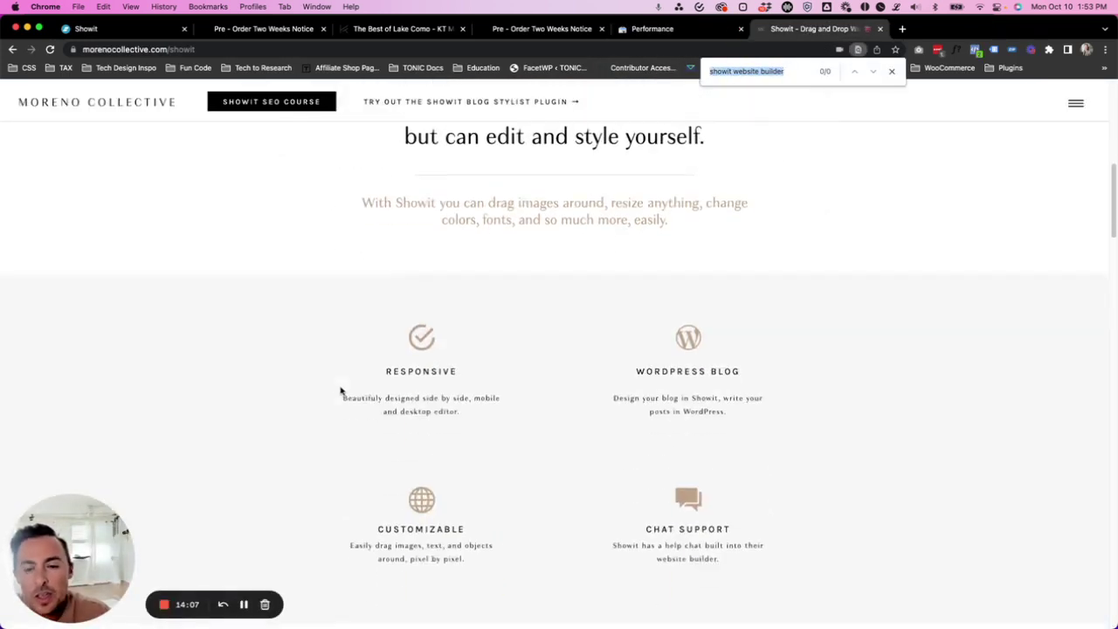
pyautogui.scroll(-6, 339, 380)
pyautogui.scroll(-2, 342, 376)
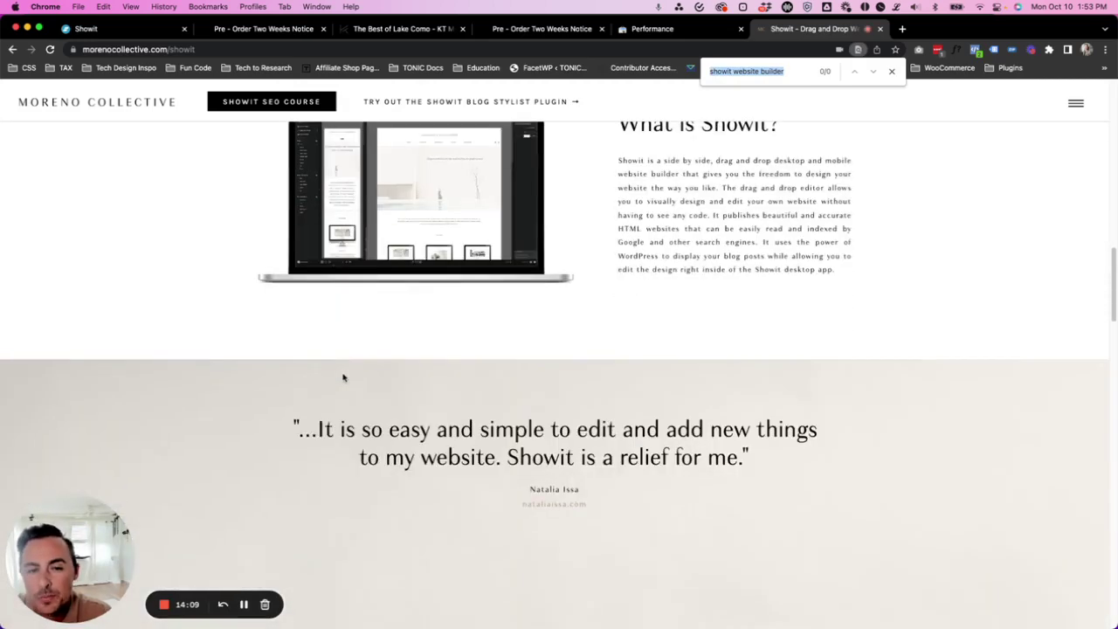
pyautogui.scroll(3, 377, 377)
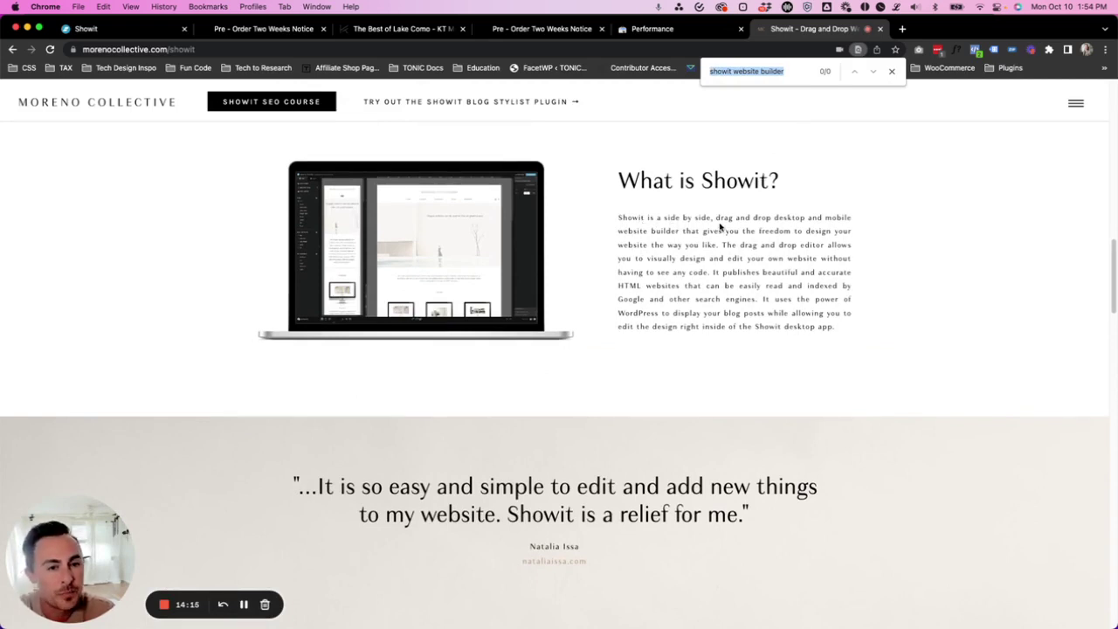
pyautogui.doubleClick(637, 221)
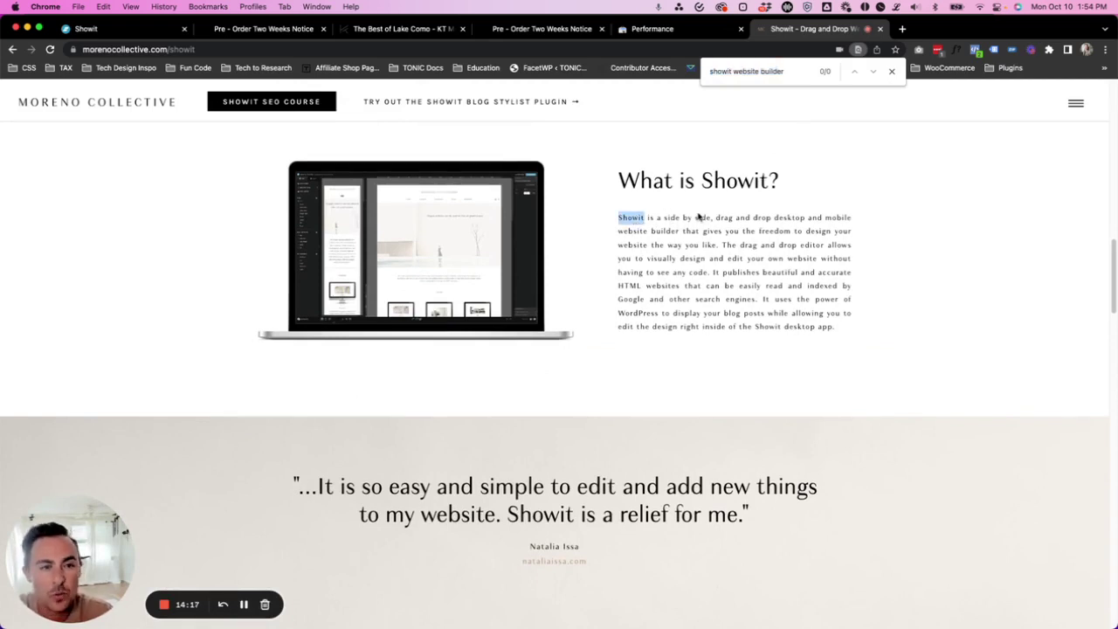
pyautogui.click(734, 73)
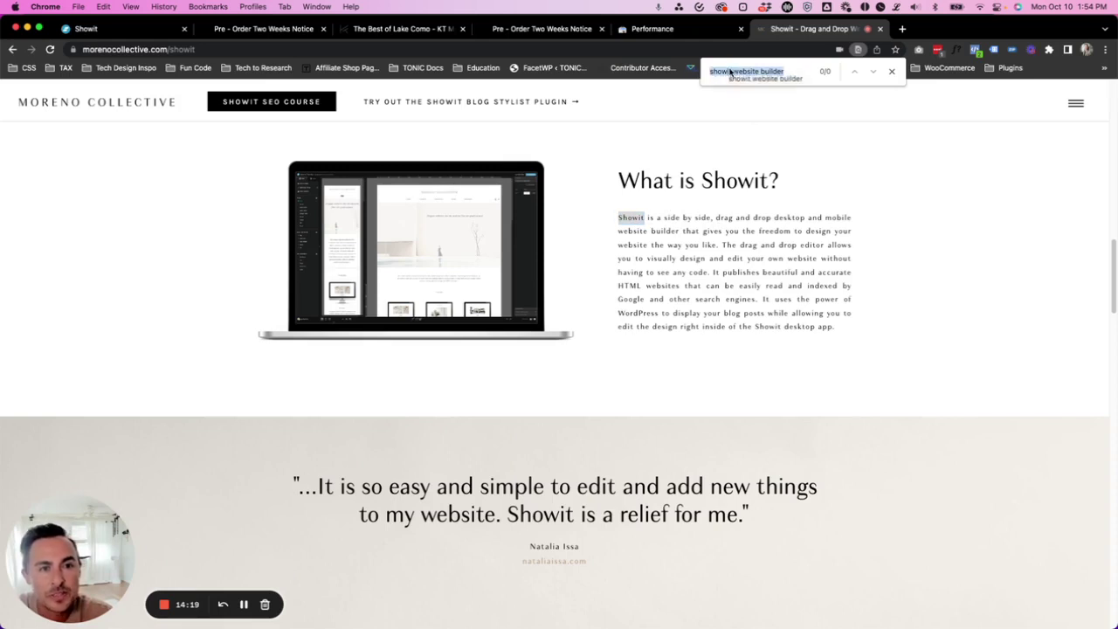
pyautogui.click(733, 72)
pyautogui.press('BackSpace')
pyautogui.press('BackSpace')
pyautogui.press('BackSpace')
pyautogui.press('BackSpace')
pyautogui.press('BackSpace')
pyautogui.press('BackSpace')
pyautogui.press('BackSpace')
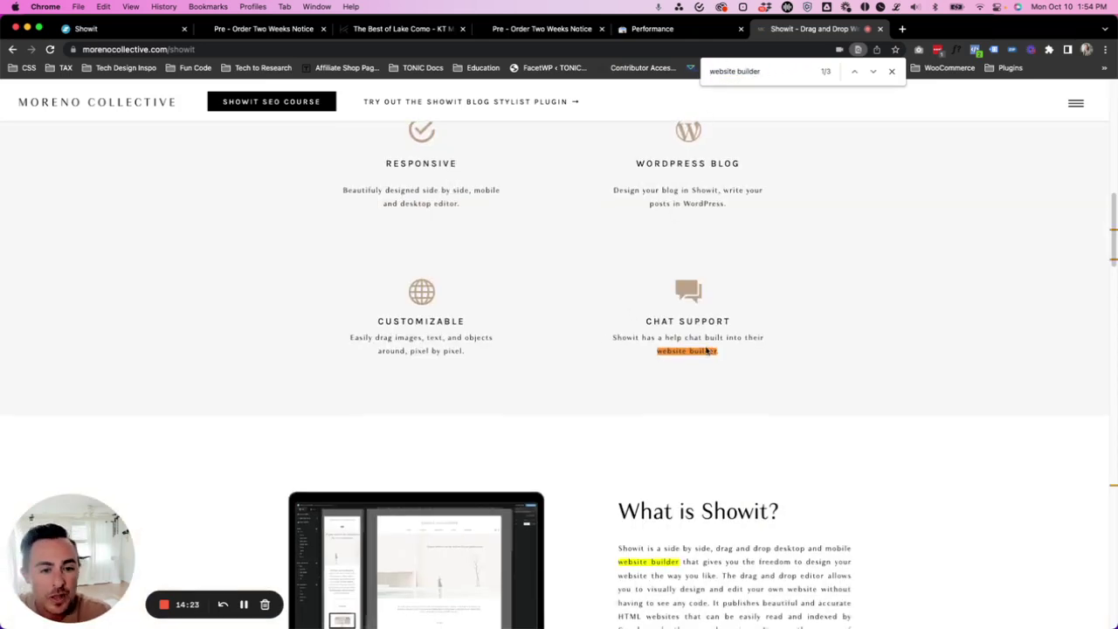
pyautogui.scroll(-5, 668, 445)
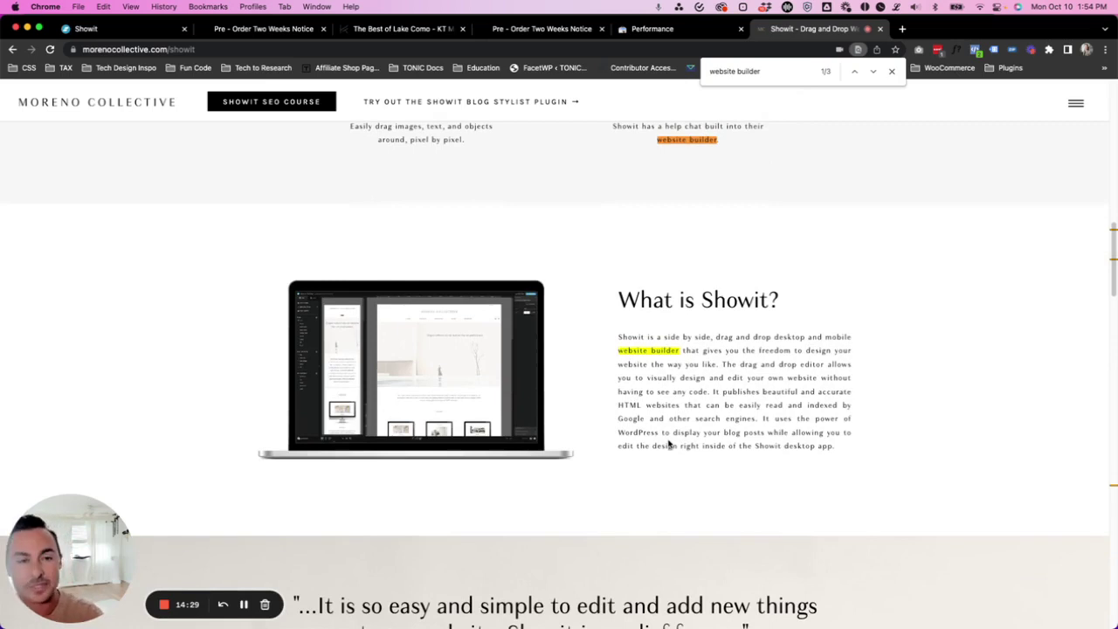
pyautogui.write('showit')
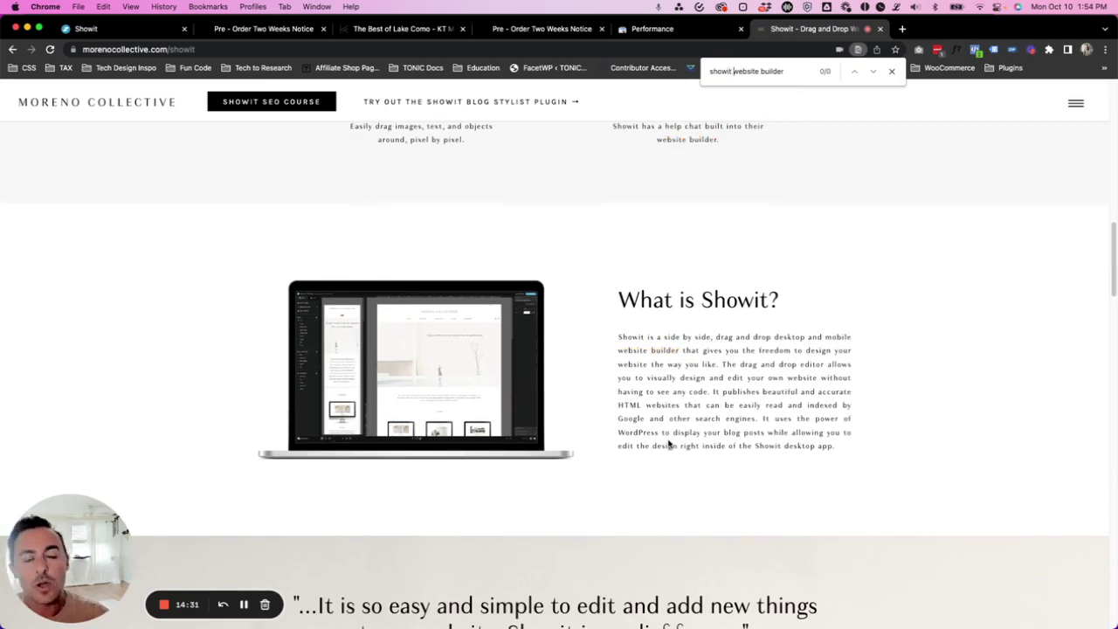
pyautogui.moveTo(793, 71); pyautogui.dragTo(711, 74)
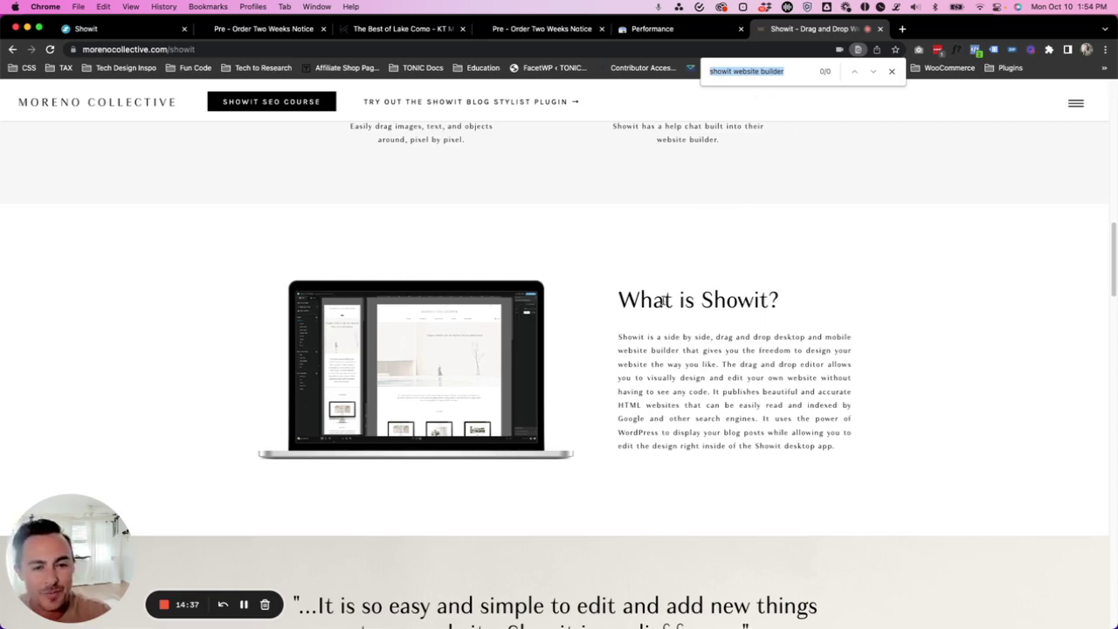
pyautogui.moveTo(619, 299); pyautogui.dragTo(779, 302)
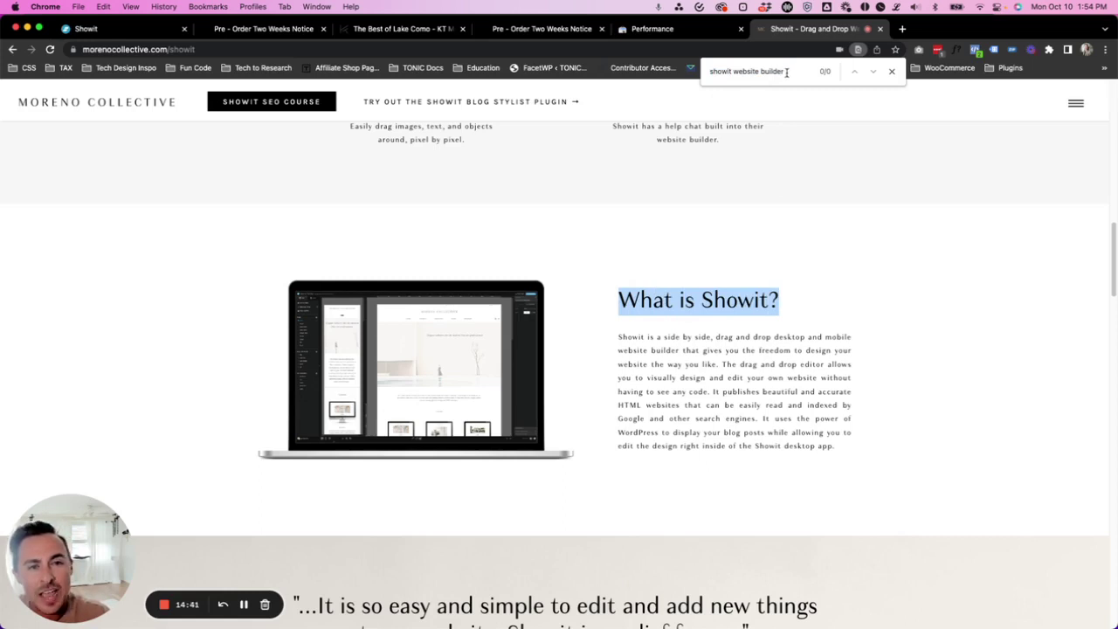
pyautogui.moveTo(788, 73); pyautogui.dragTo(711, 77)
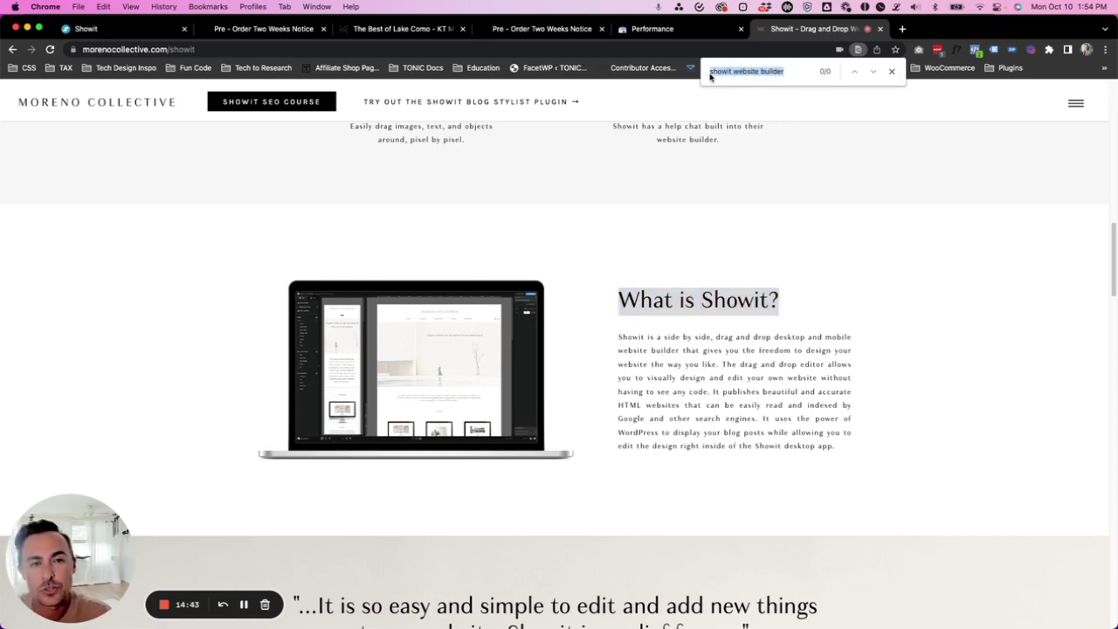
pyautogui.click(552, 225)
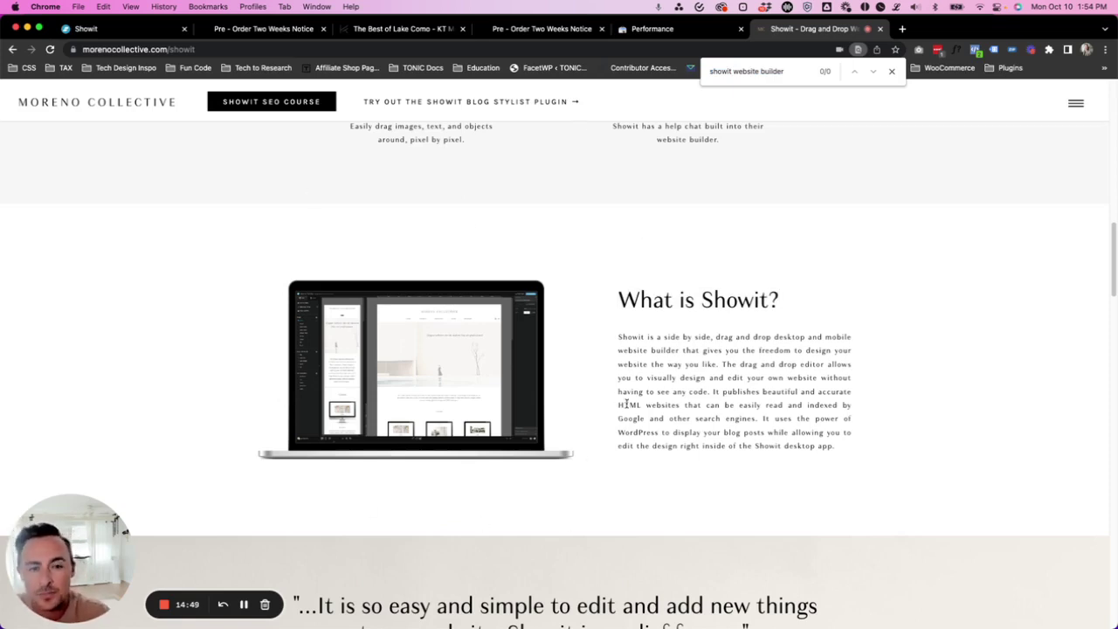
pyautogui.scroll(-4, 645, 404)
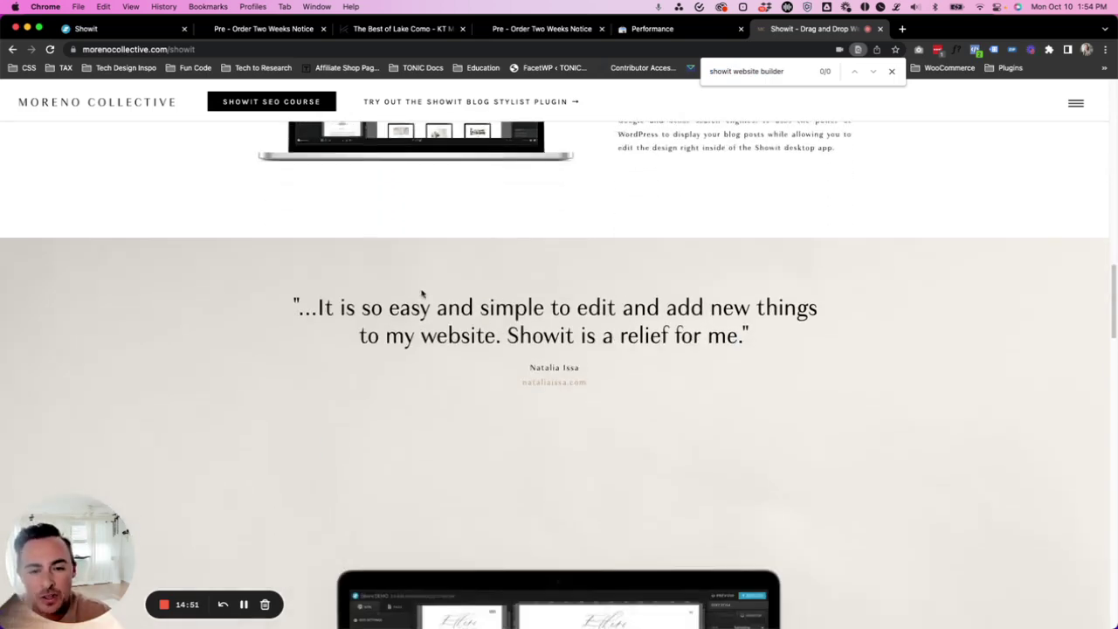
pyautogui.scroll(-8, 424, 294)
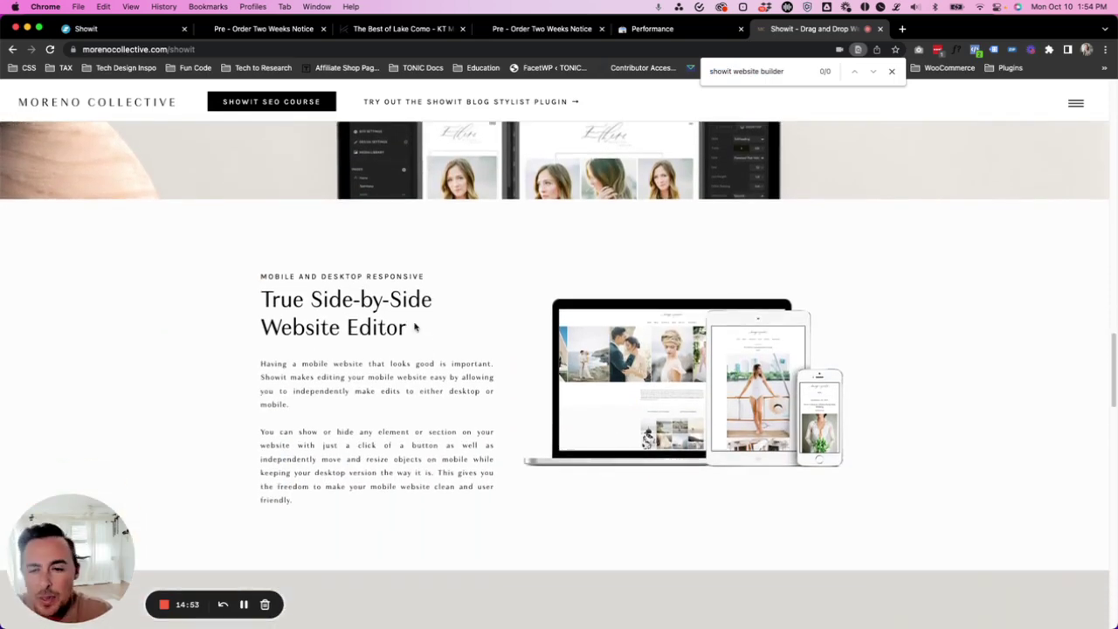
pyautogui.moveTo(415, 327); pyautogui.dragTo(253, 308)
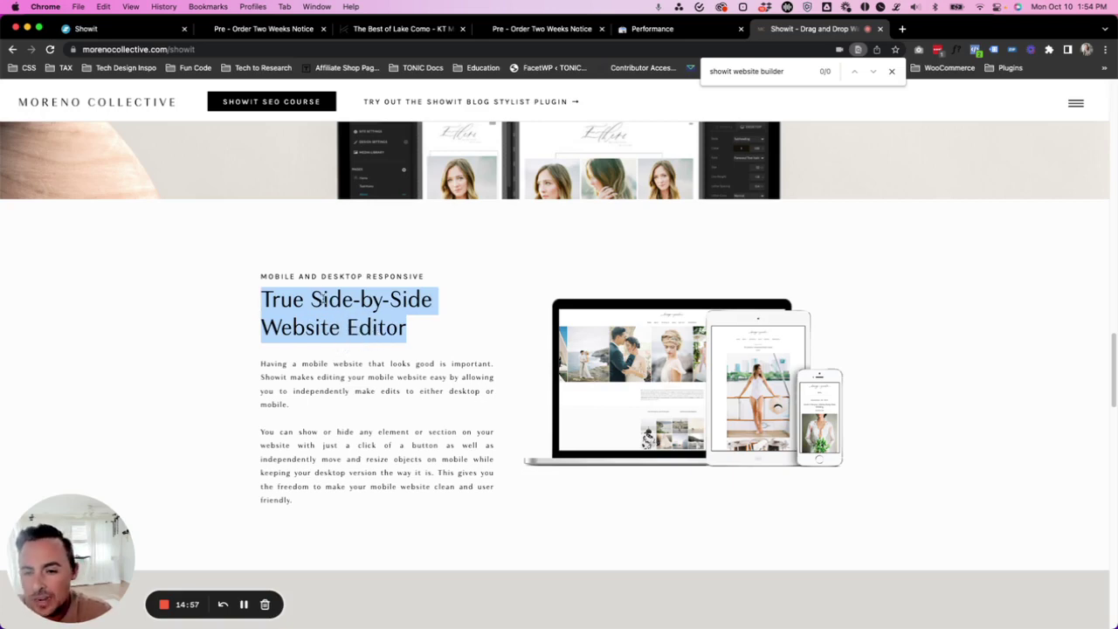
pyautogui.click(316, 504)
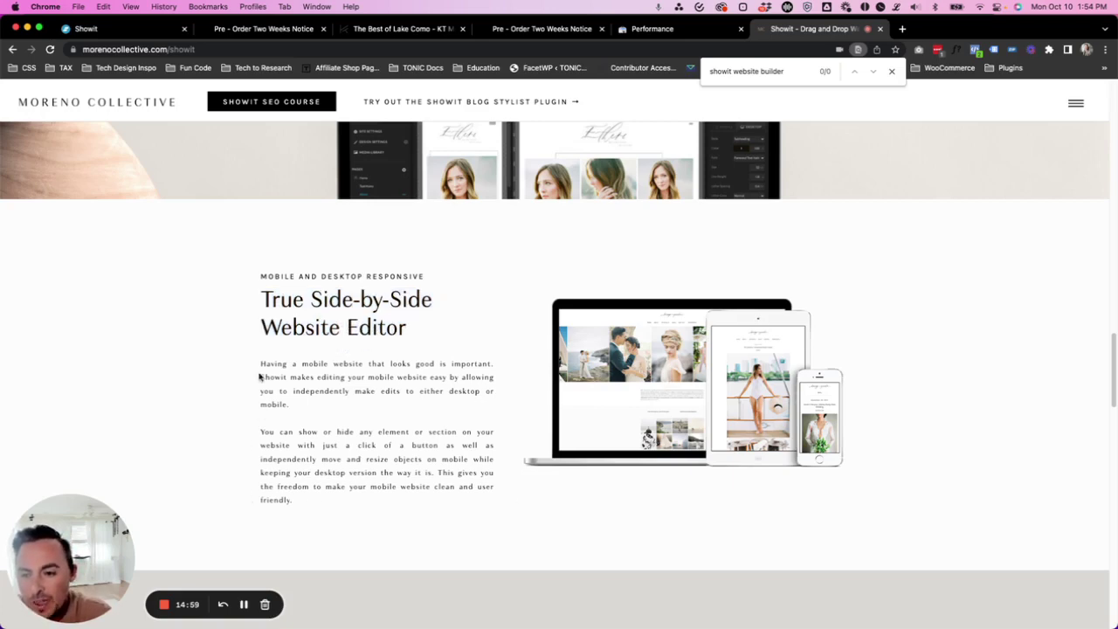
pyautogui.click(666, 30)
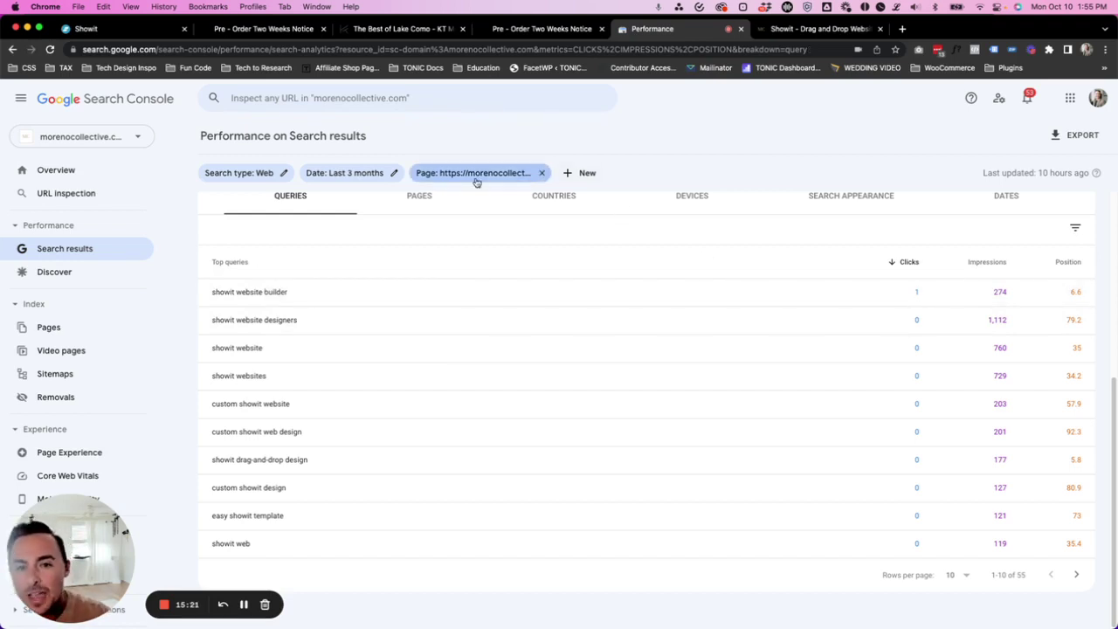
# Step: Remove the page filter and open Sitemaps, listing submitted siteinfo.xml and sitemap.xml
pyautogui.click(542, 173)
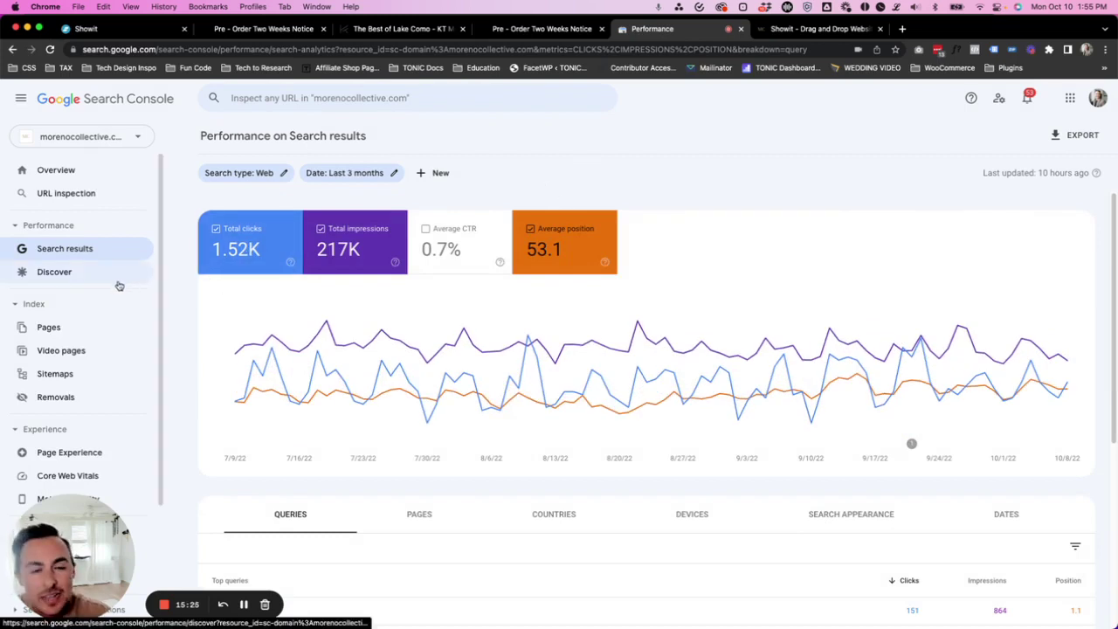
pyautogui.click(66, 375)
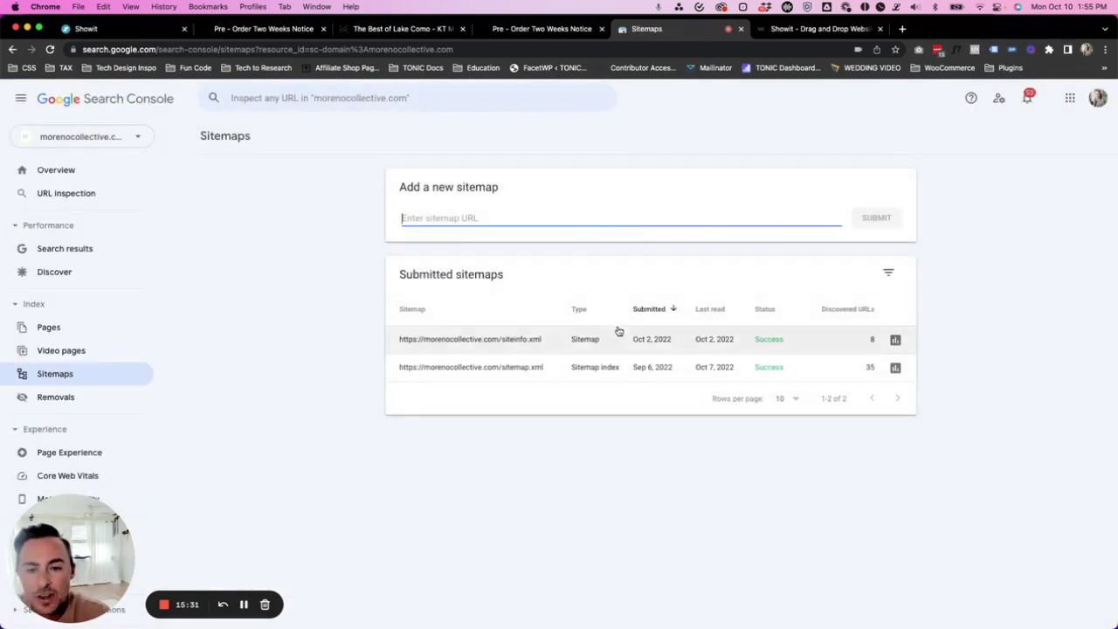
pyautogui.click(340, 307)
# Step: Search Google for 'showit sitemap' in a new tab and open the Showit help article
pyautogui.click(902, 28)
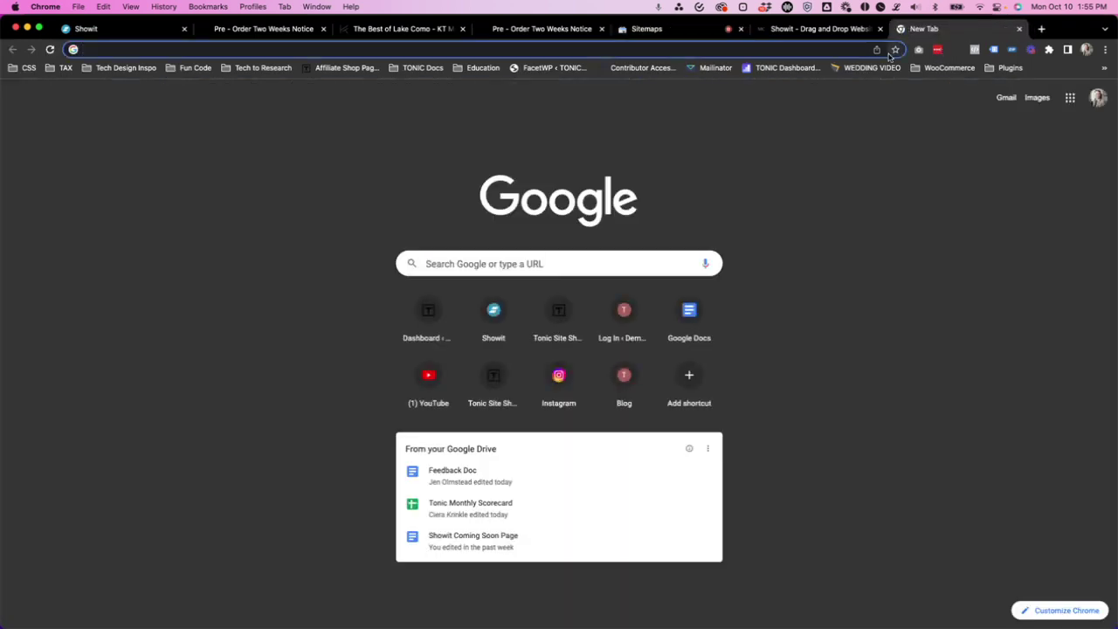
pyautogui.write('showit sitemap')
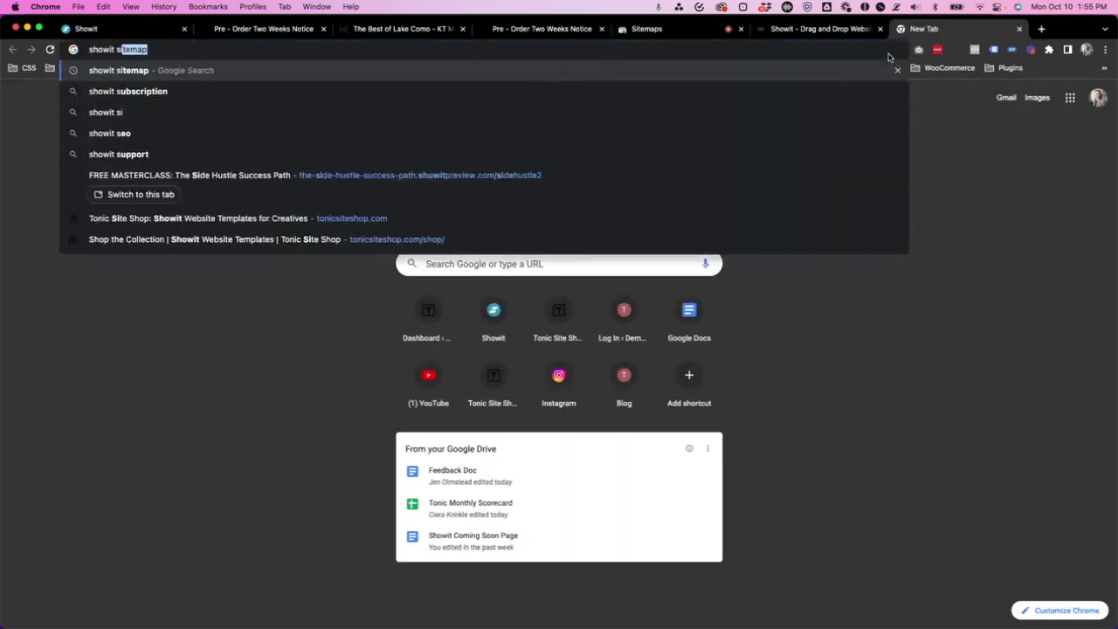
pyautogui.press('Return')
pyautogui.scroll(-2, 237, 419)
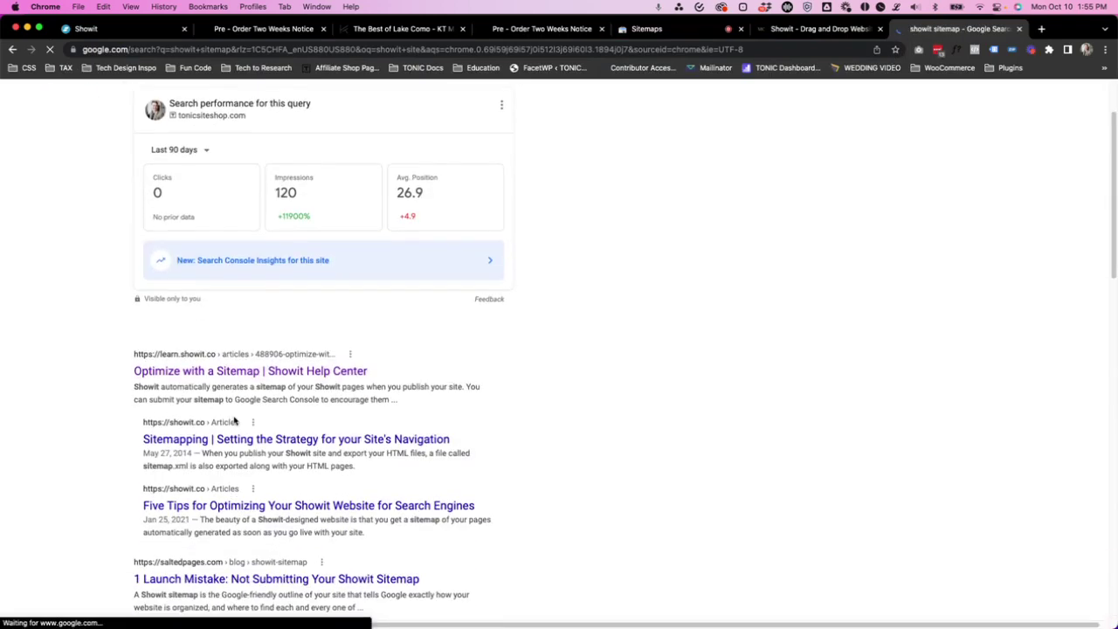
pyautogui.click(242, 373)
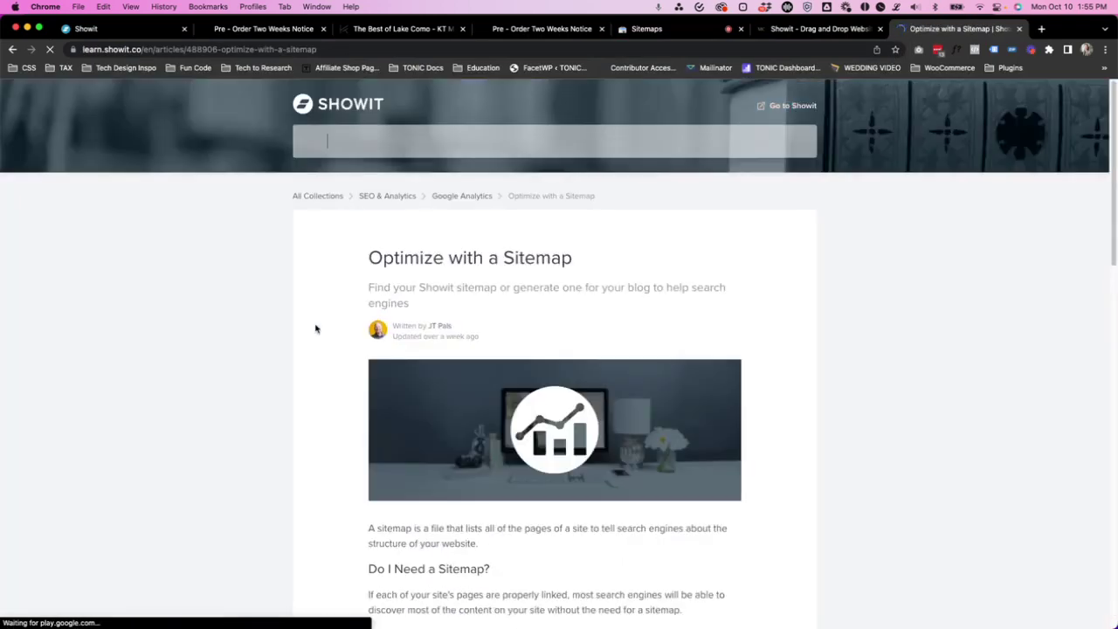
# Step: Copy the siteinfo.xml file name from the article's Your Showit Sitemap URL section
pyautogui.scroll(-2, 583, 261)
pyautogui.scroll(-5, 612, 259)
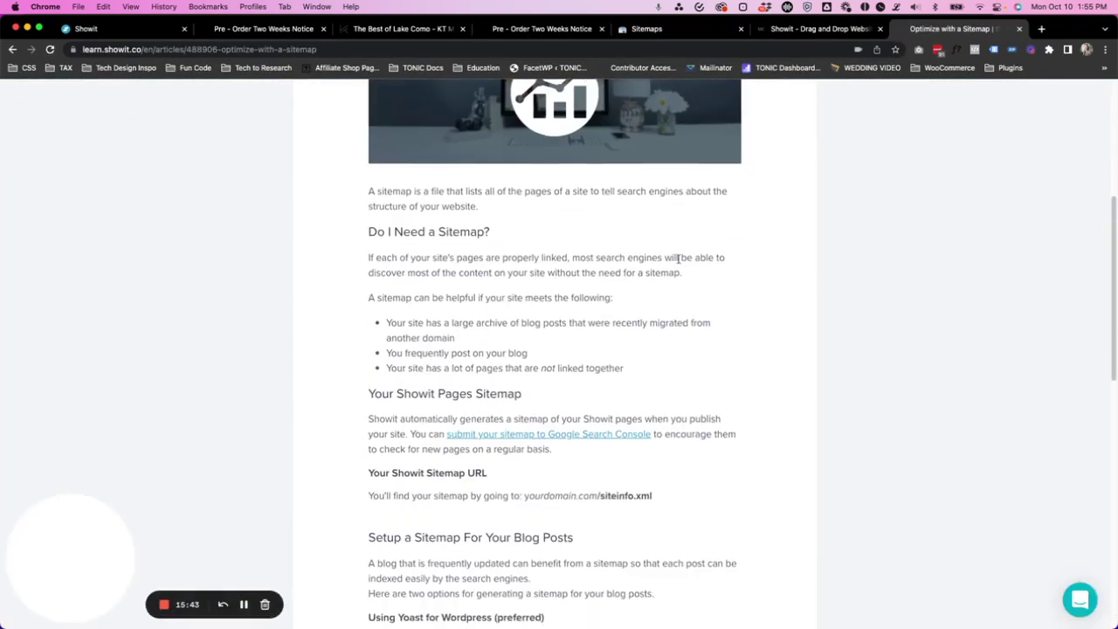
pyautogui.scroll(-5, 675, 258)
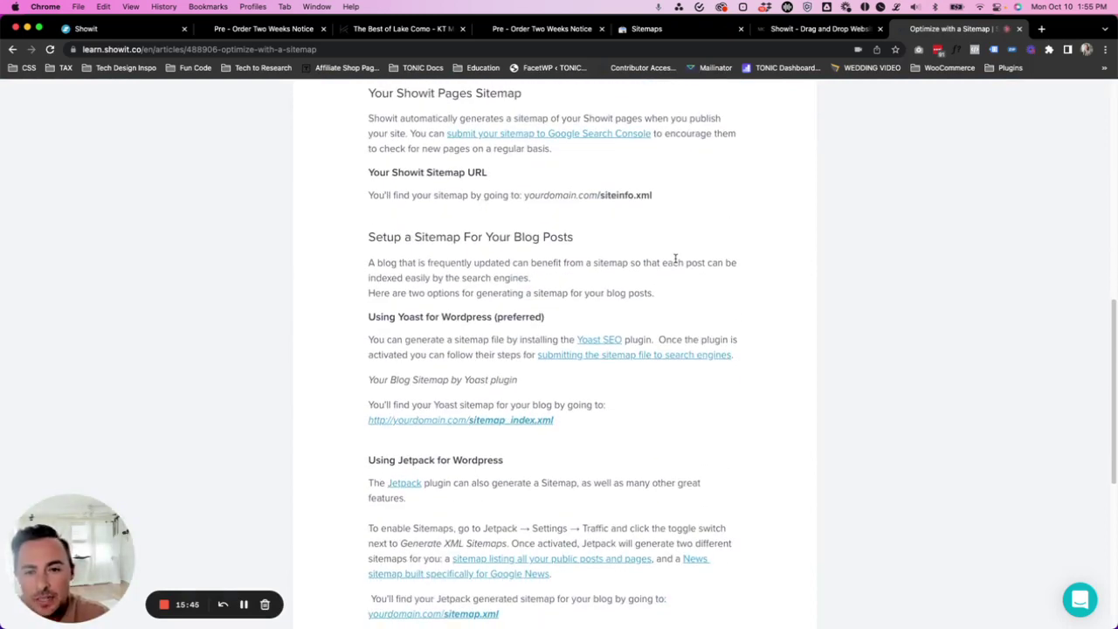
pyautogui.moveTo(505, 173); pyautogui.dragTo(367, 176)
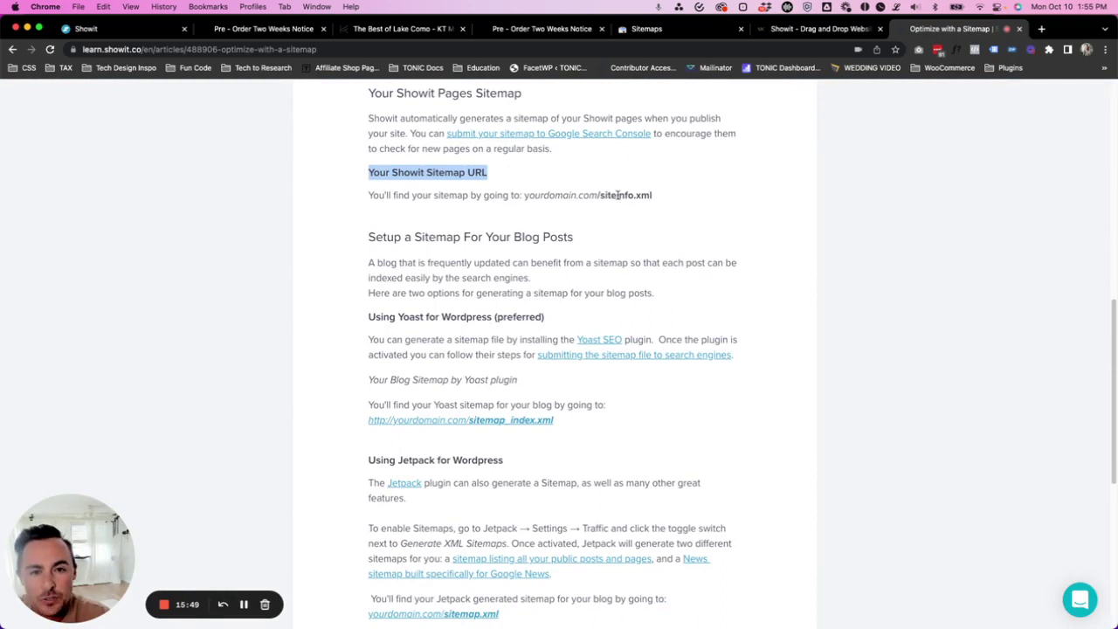
pyautogui.moveTo(524, 195); pyautogui.dragTo(597, 195)
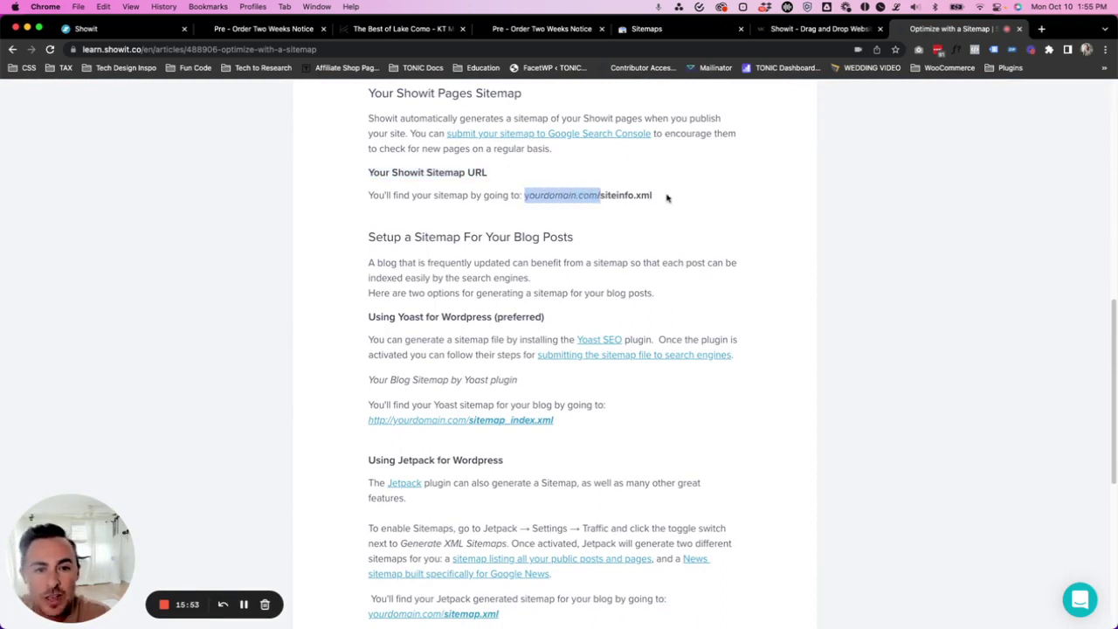
pyautogui.moveTo(666, 198); pyautogui.dragTo(600, 197)
pyautogui.press('super+c')
# Step: Replace /showit with /siteinfo.xml in the Moreno Collective address to view its sitemap
pyautogui.click(817, 28)
pyautogui.moveTo(195, 49); pyautogui.dragTo(172, 48)
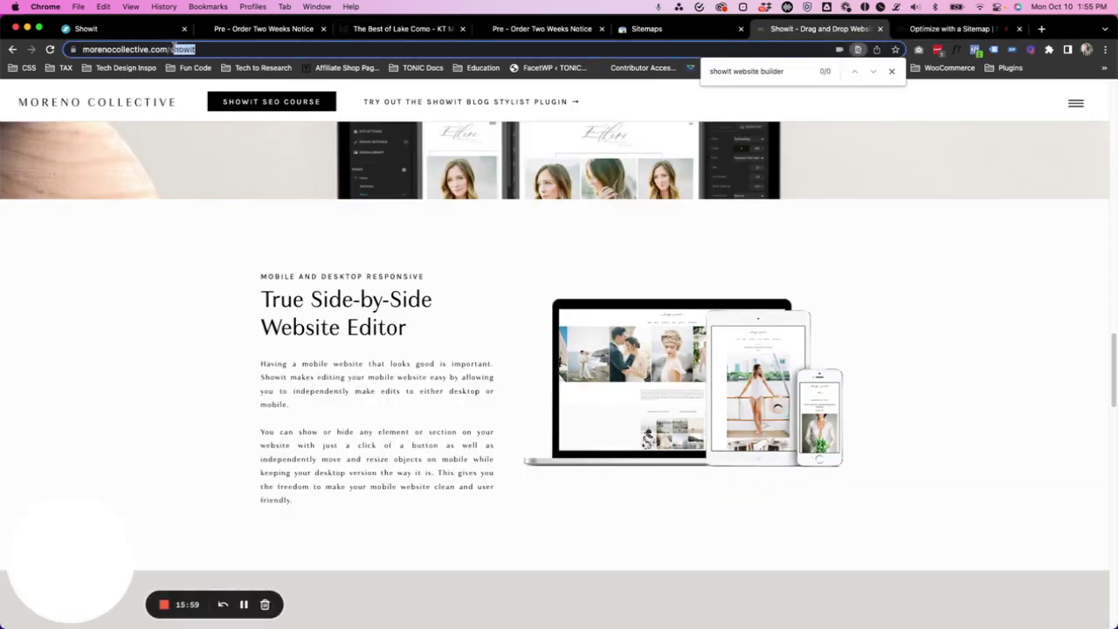
pyautogui.press('super+v')
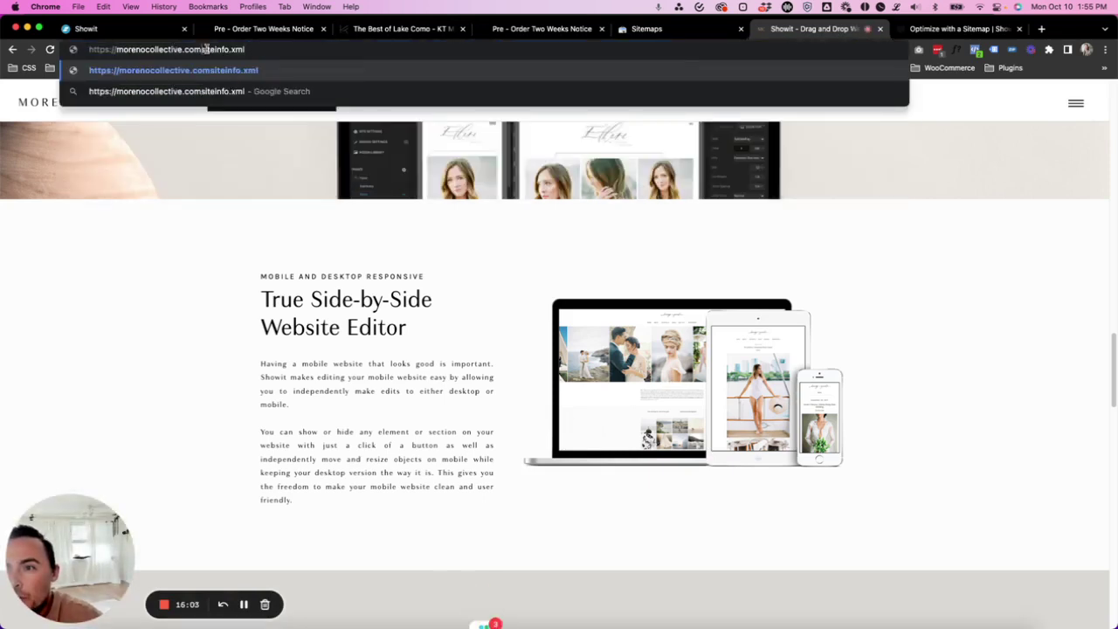
pyautogui.write('/')
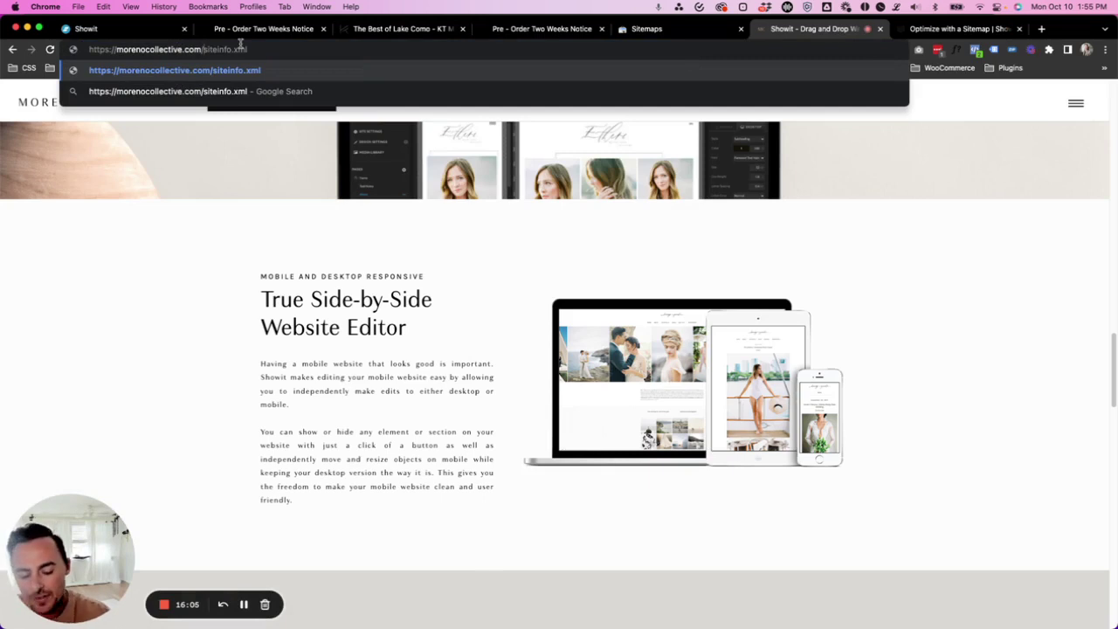
pyautogui.press('Return')
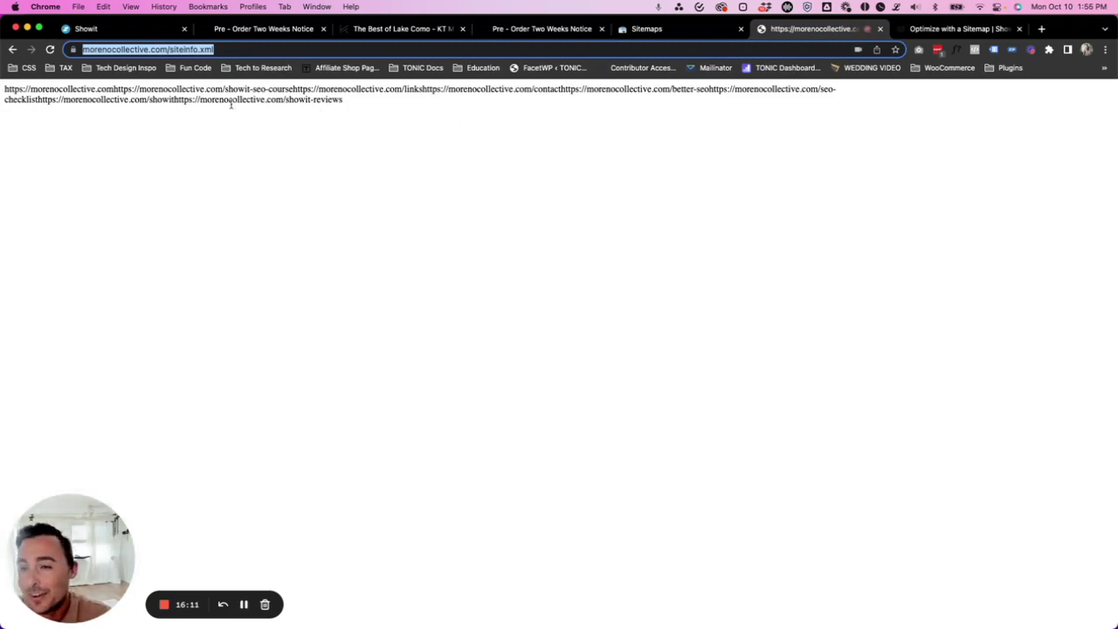
# Step: Paste the siteinfo.xml address into the new sitemap field, then clear it without submitting
pyautogui.click(679, 33)
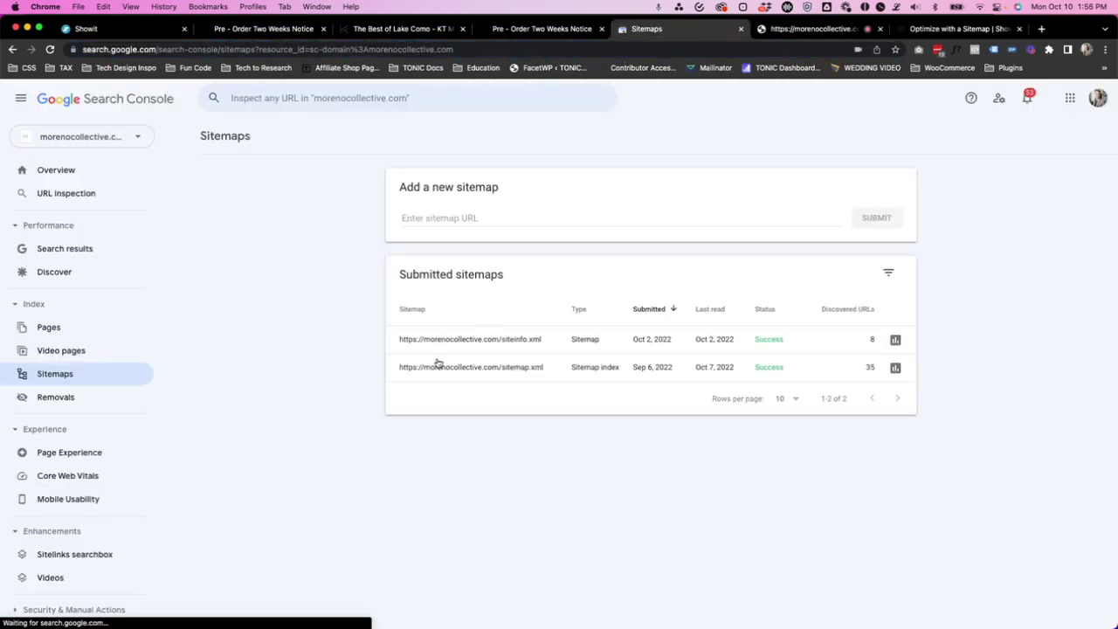
pyautogui.click(425, 218)
pyautogui.press('super+v')
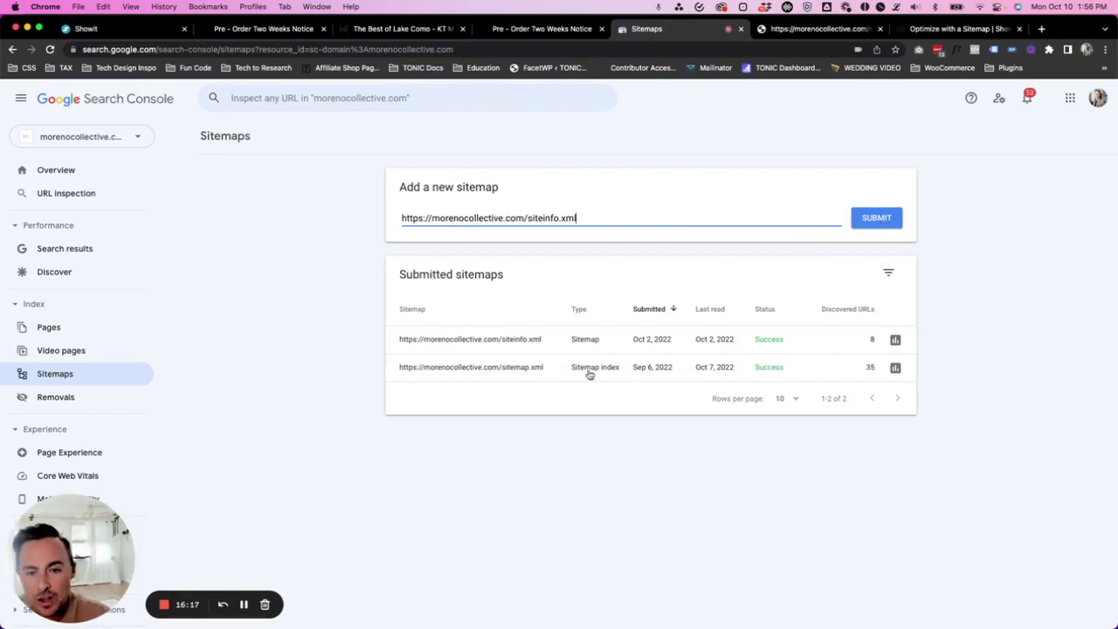
pyautogui.moveTo(605, 214); pyautogui.dragTo(374, 225)
pyautogui.press('BackSpace')
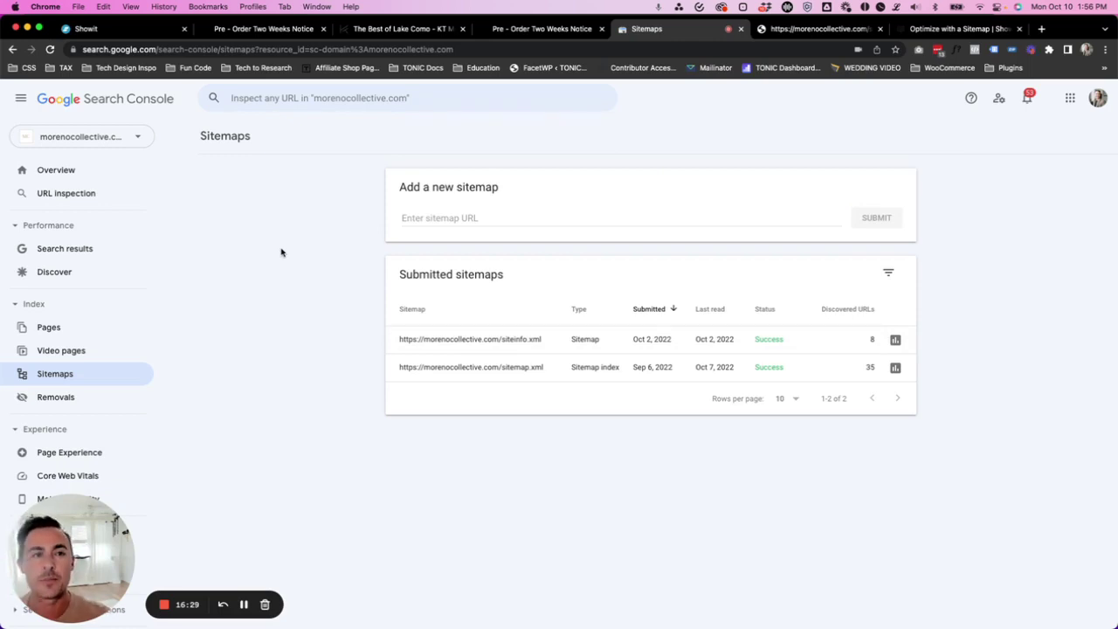
# Step: Select the Yoast sitemap_index.xml address in the Optimize with a Sitemap article
pyautogui.click(960, 28)
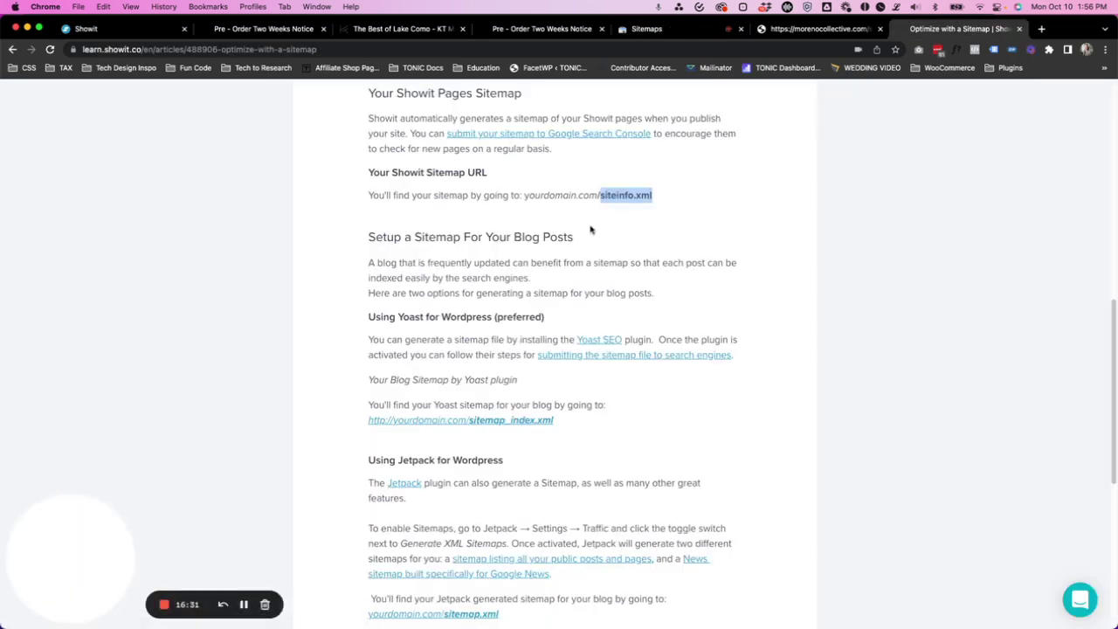
pyautogui.scroll(-1, 533, 275)
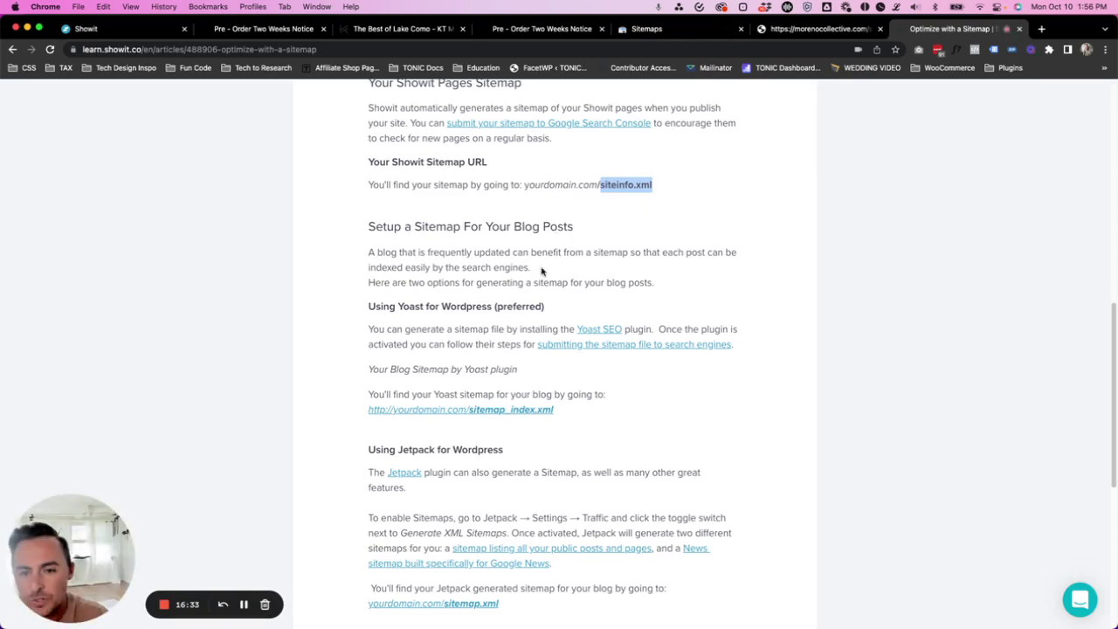
pyautogui.moveTo(566, 411); pyautogui.dragTo(470, 412)
pyautogui.moveTo(654, 185); pyautogui.dragTo(603, 189)
pyautogui.moveTo(566, 411); pyautogui.dragTo(533, 409)
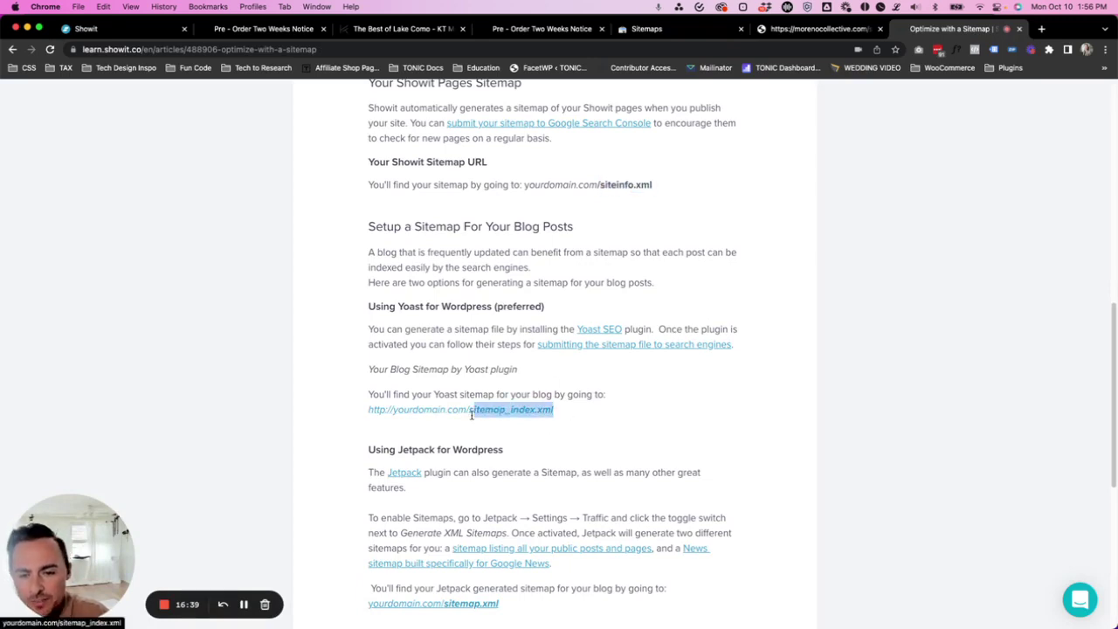
pyautogui.moveTo(471, 416); pyautogui.dragTo(468, 416)
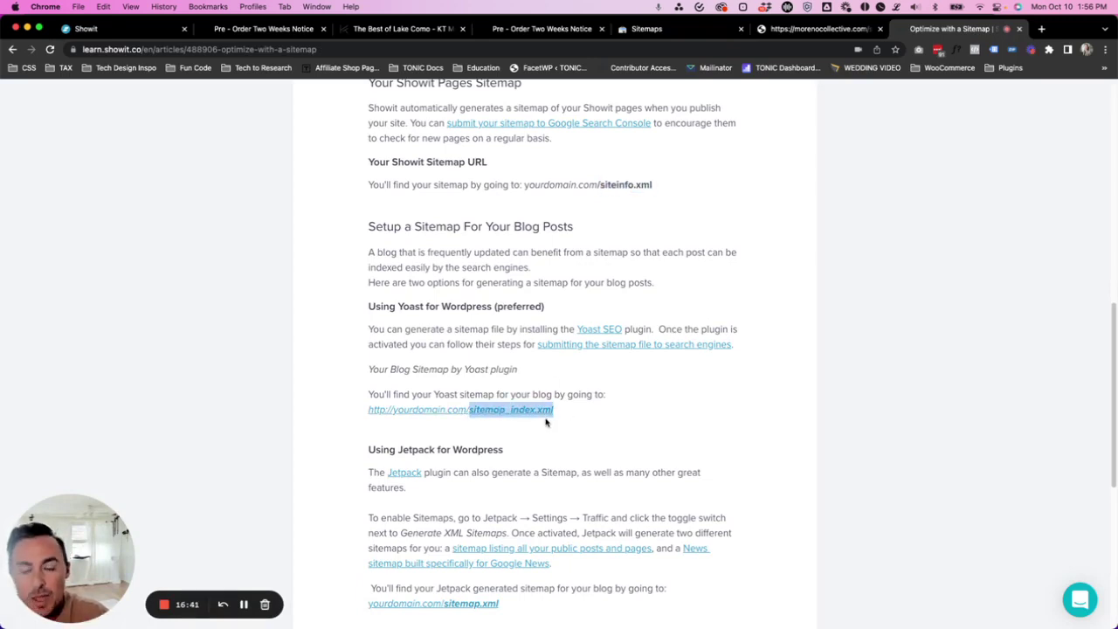
pyautogui.scroll(-2, 551, 419)
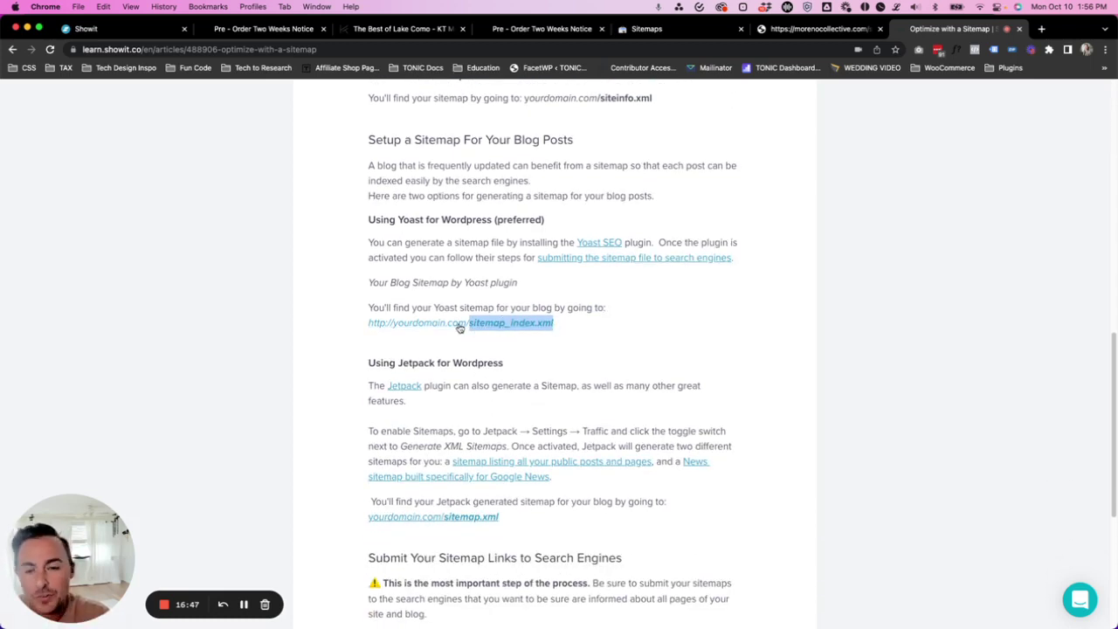
# Step: Glance at Search Console's new sitemap field, then reselect sitemap_index.xml in the article
pyautogui.click(681, 31)
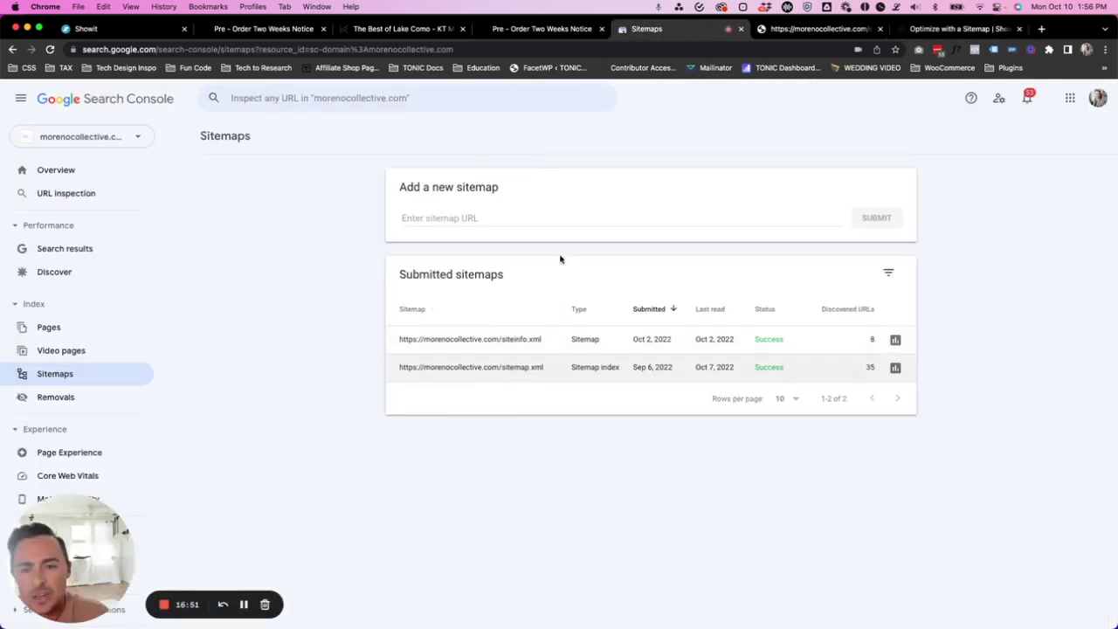
pyautogui.click(420, 220)
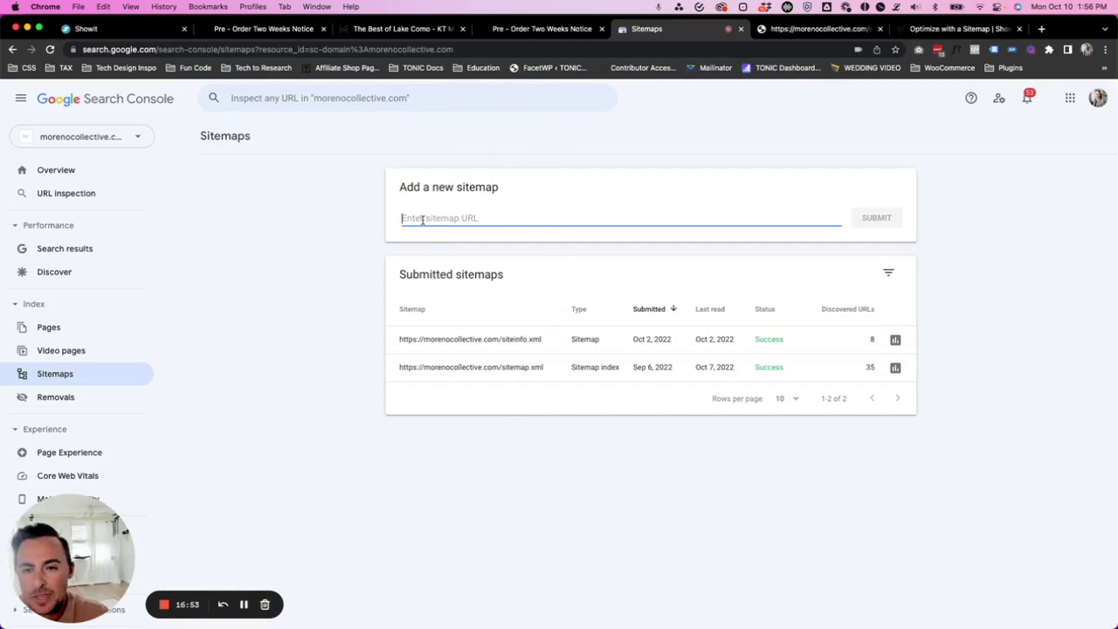
pyautogui.click(900, 25)
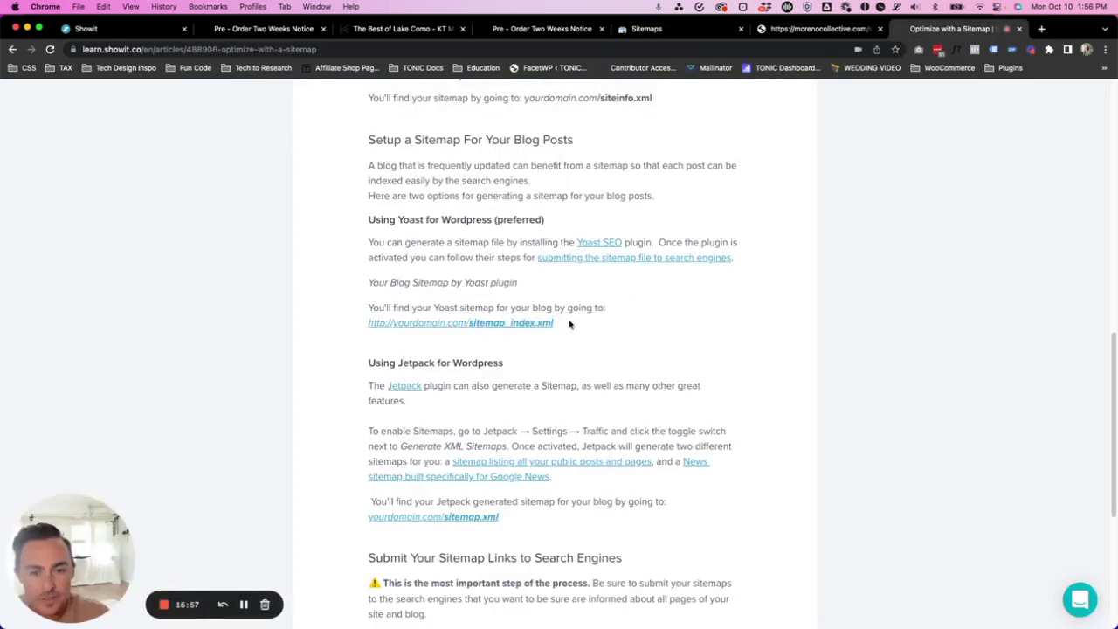
pyautogui.moveTo(554, 322); pyautogui.dragTo(461, 333)
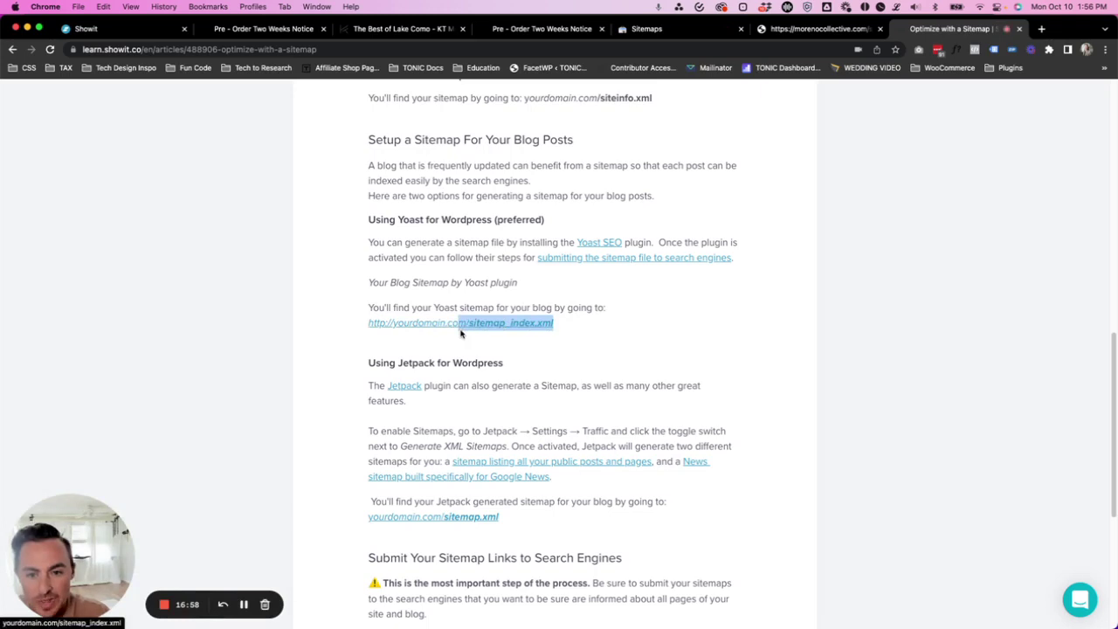
pyautogui.click(311, 326)
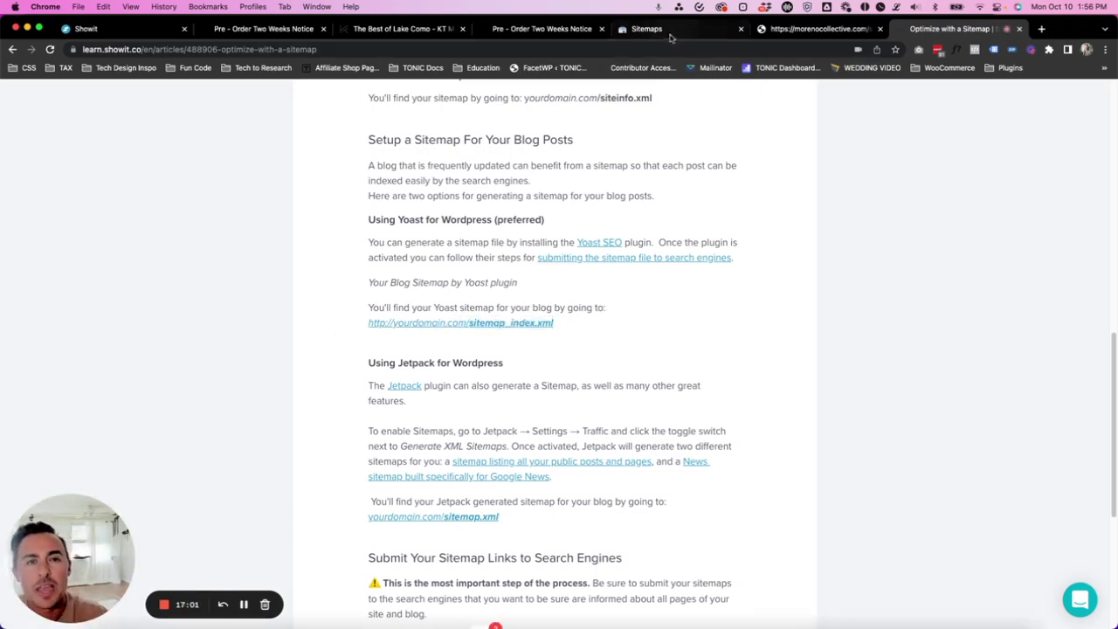
# Step: Switch to the Sitemaps page listing siteinfo.xml (8 URLs) and sitemap.xml (35 URLs)
pyautogui.click(657, 29)
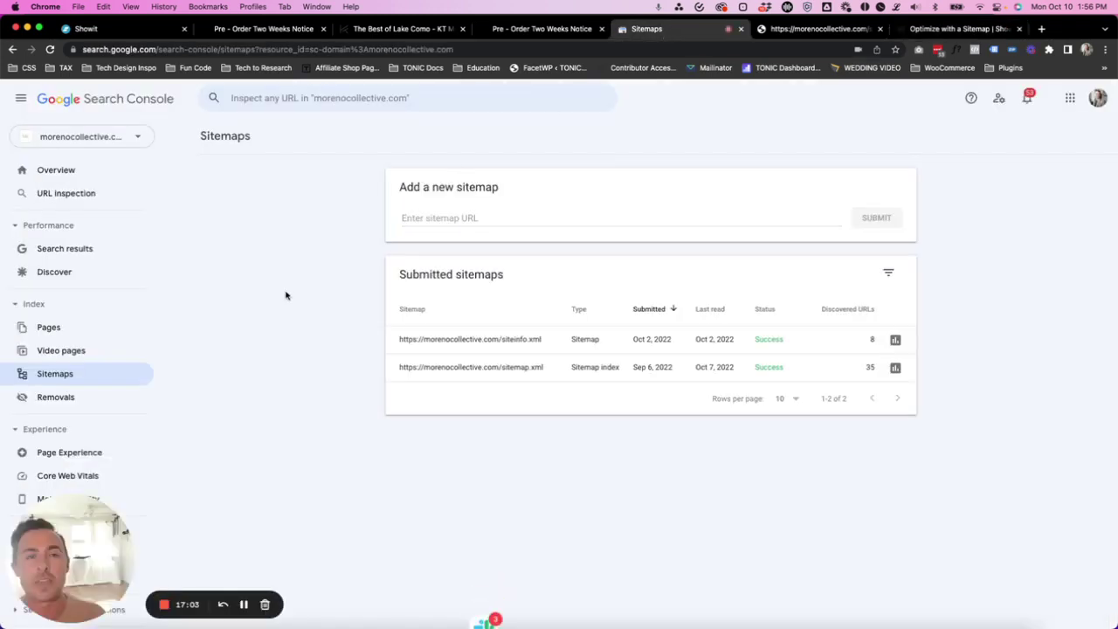